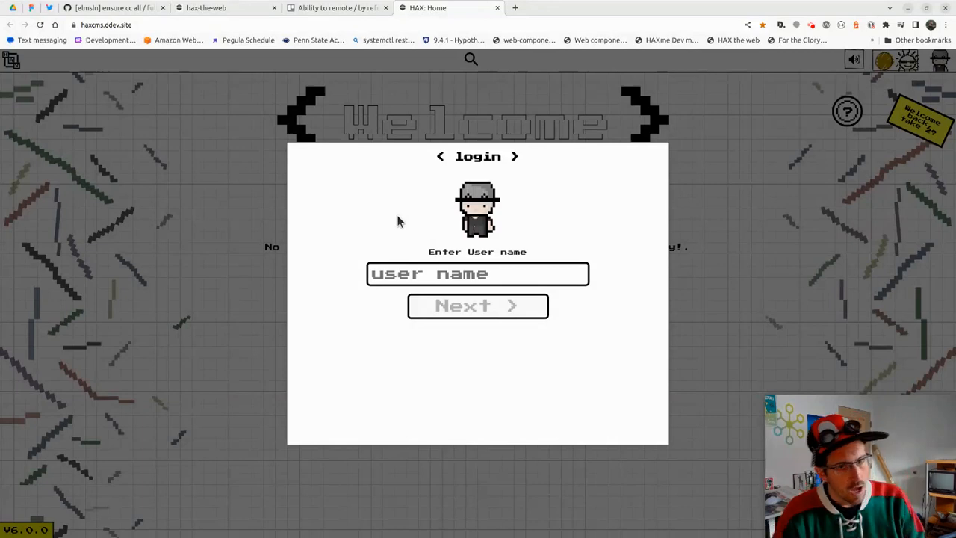
Log in to HAXcms with the administrator user name and password
click(490, 274)
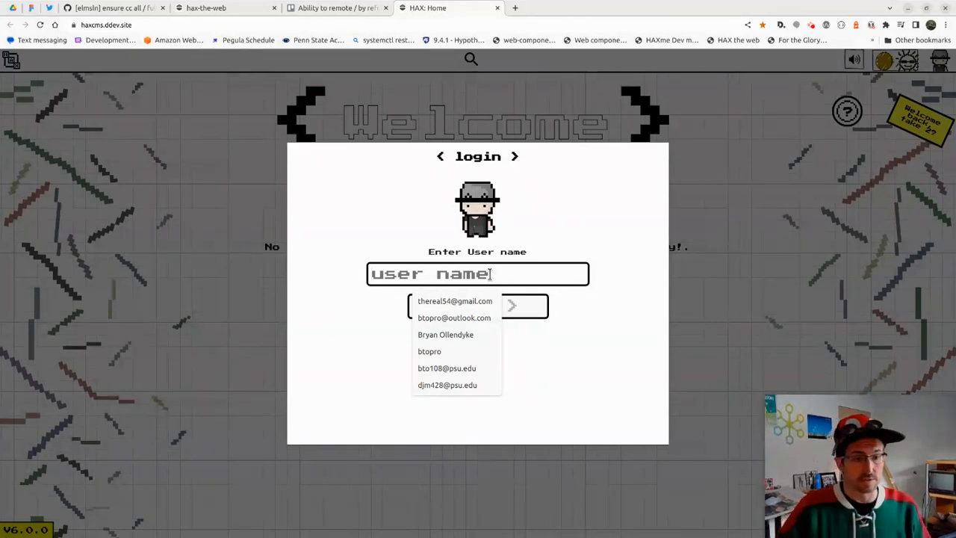
text(admin)
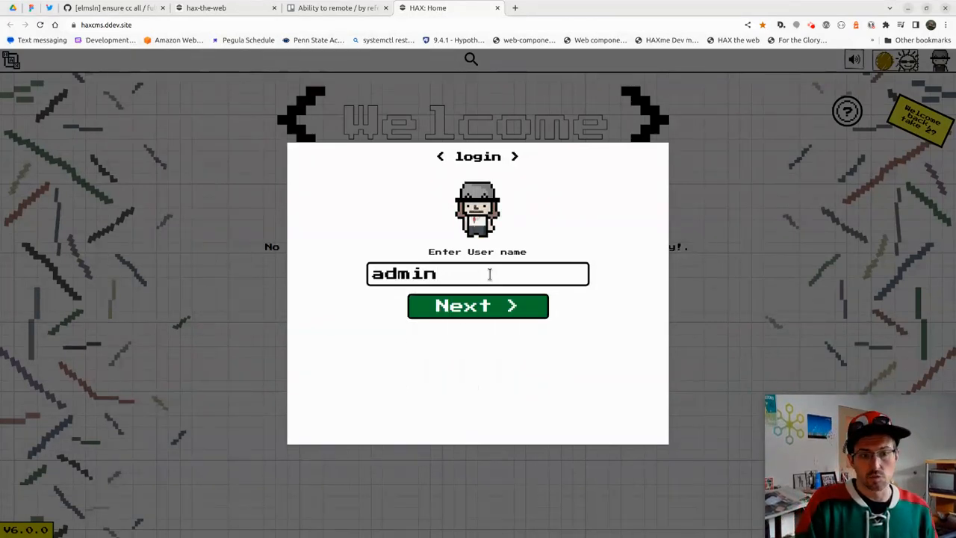
key(Return)
text(admin)
key(Return)
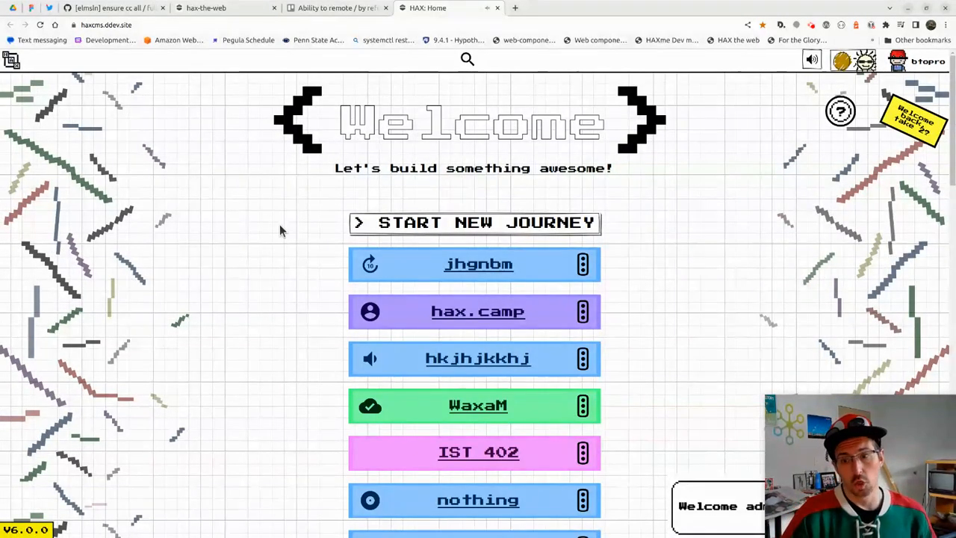
Start a new journey and choose COURSE as the site type
click(452, 224)
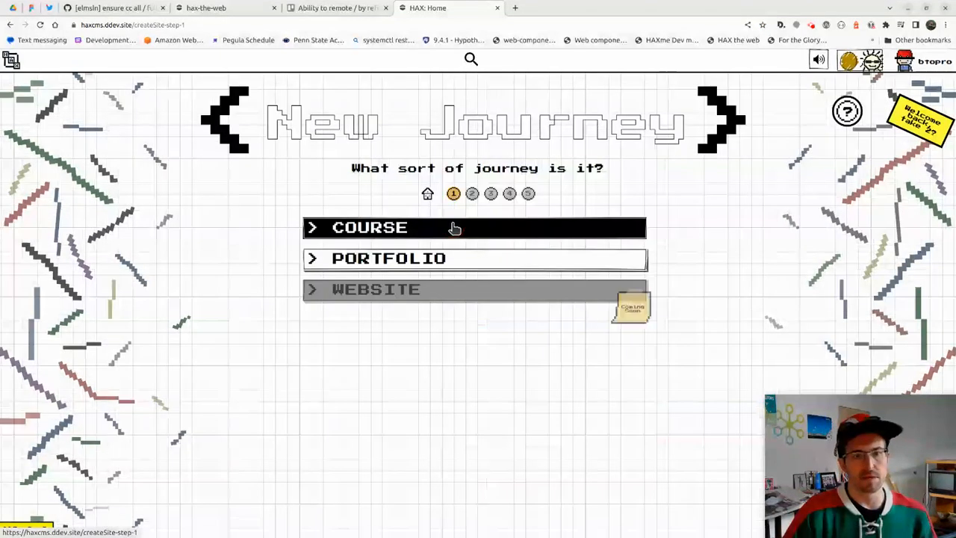
click(406, 228)
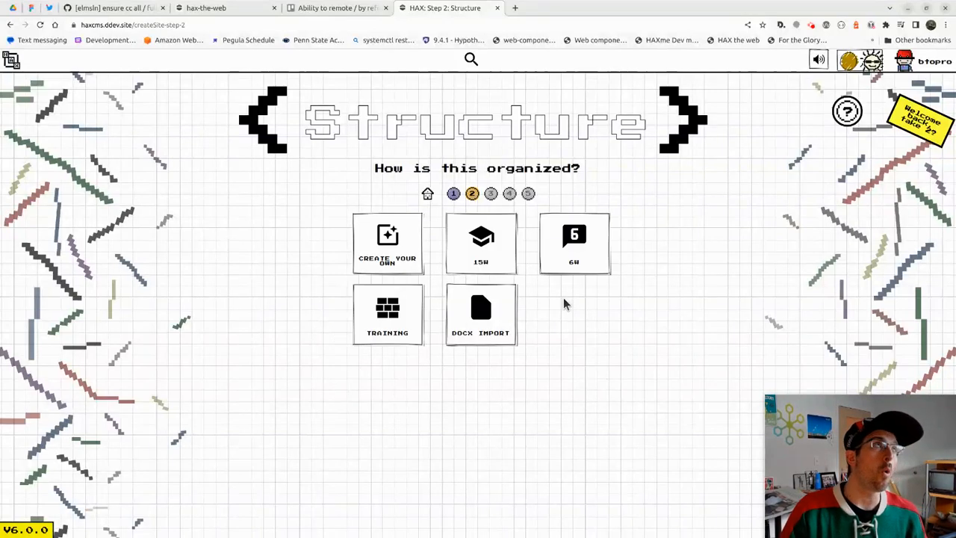
Import Music011-Lesson 04.docx from the Desktop to create and open the music011lesson04 site
click(480, 314)
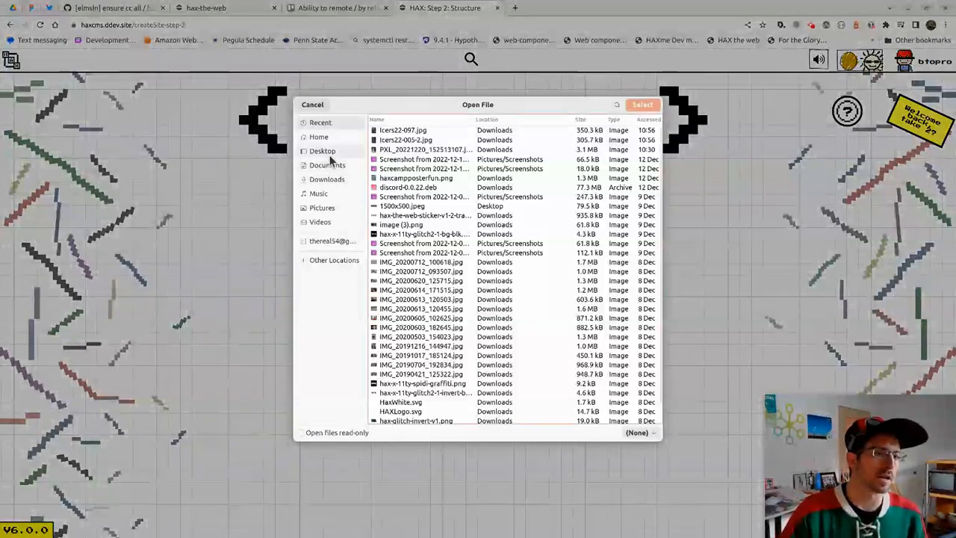
click(333, 162)
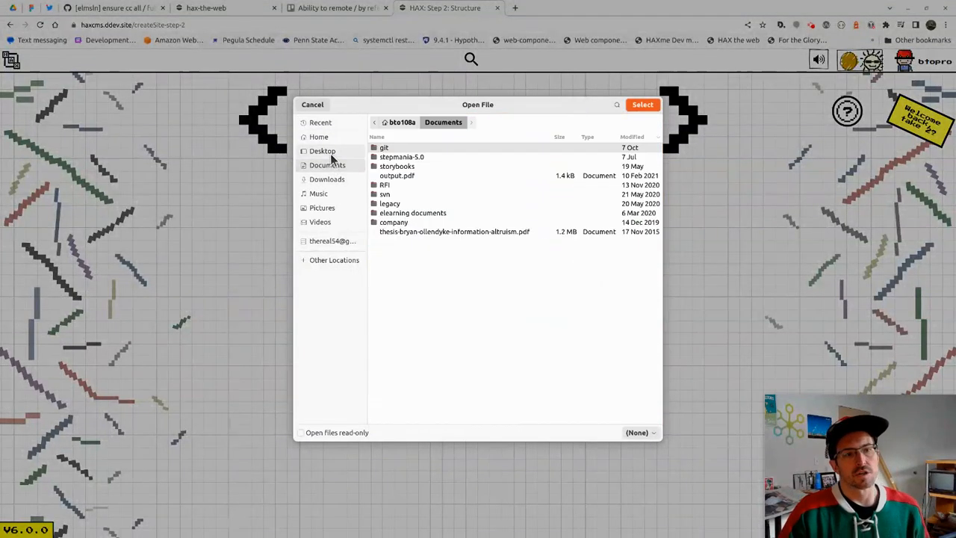
click(331, 152)
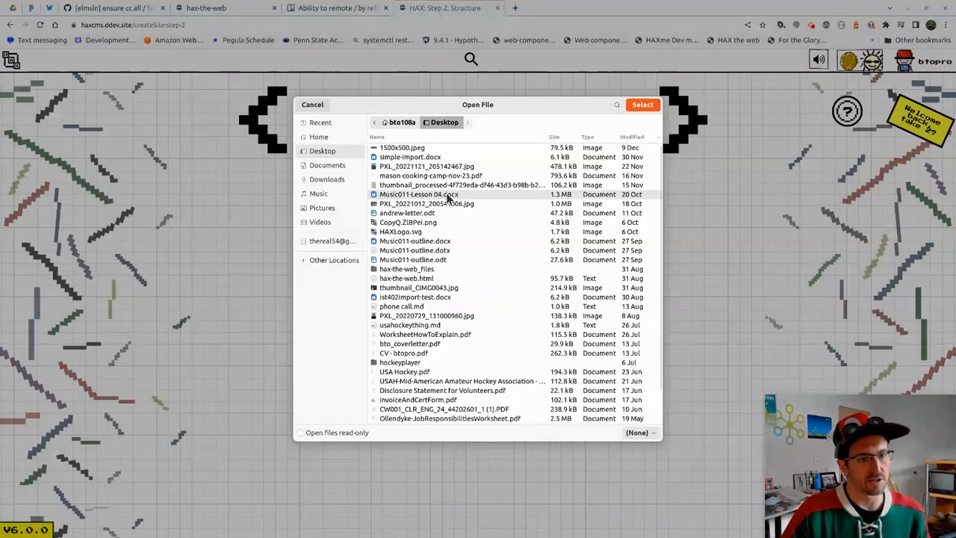
click(635, 104)
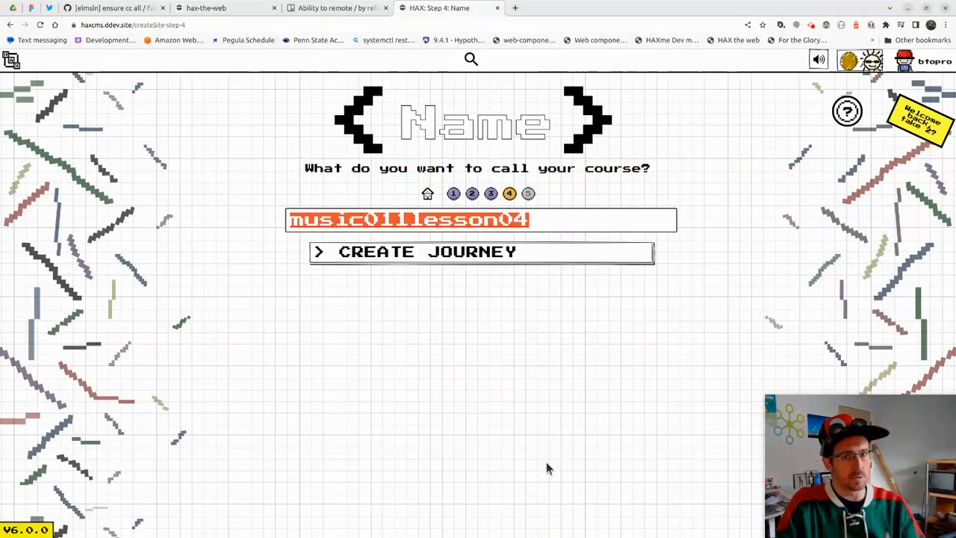
click(502, 256)
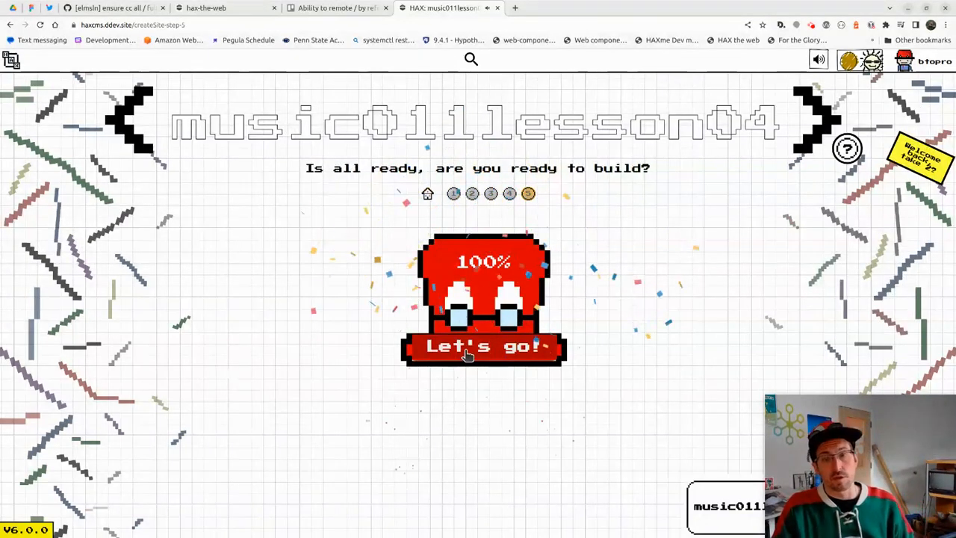
click(467, 355)
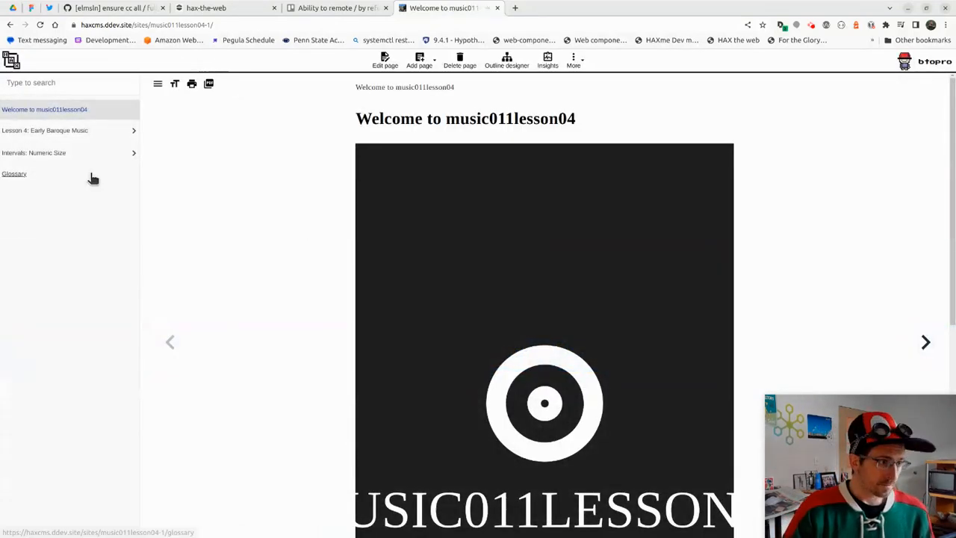
Browse the lesson pages from Lesson 4: Early Baroque Music down to Chromatic Elaboration
click(93, 132)
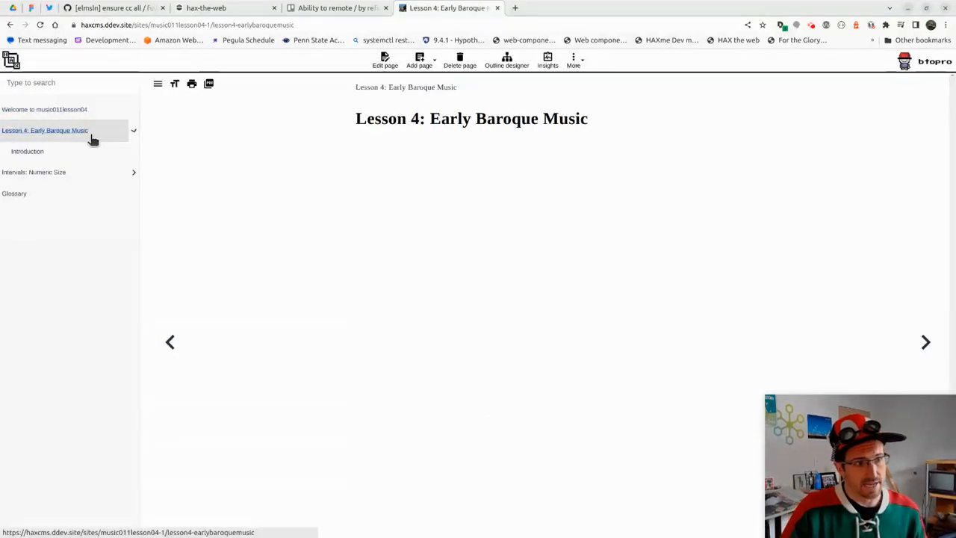
click(62, 153)
click(62, 173)
click(71, 198)
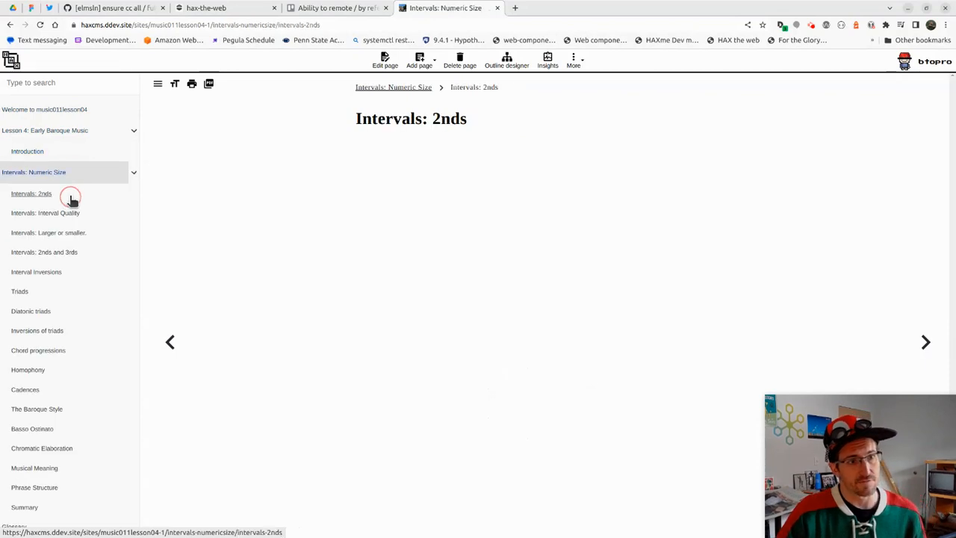
click(64, 257)
click(68, 362)
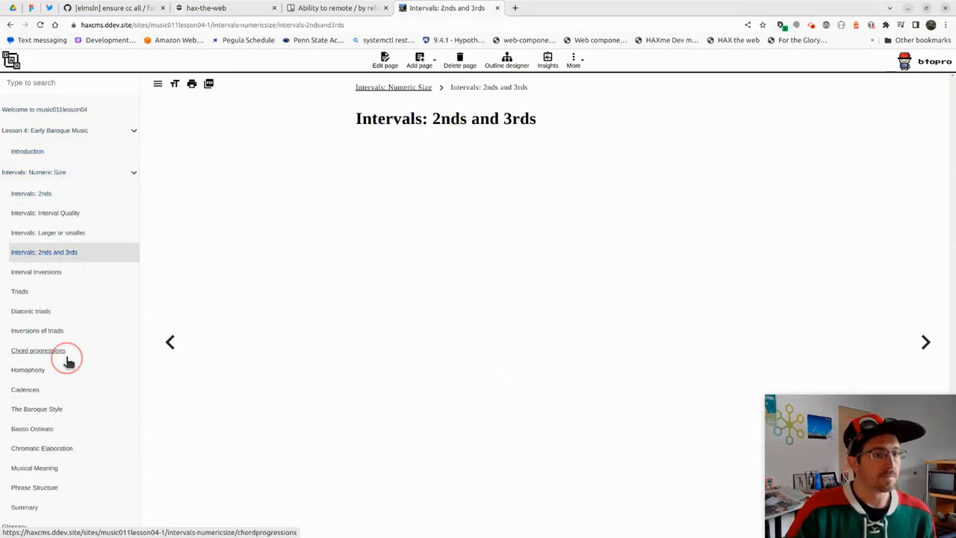
click(58, 391)
click(62, 448)
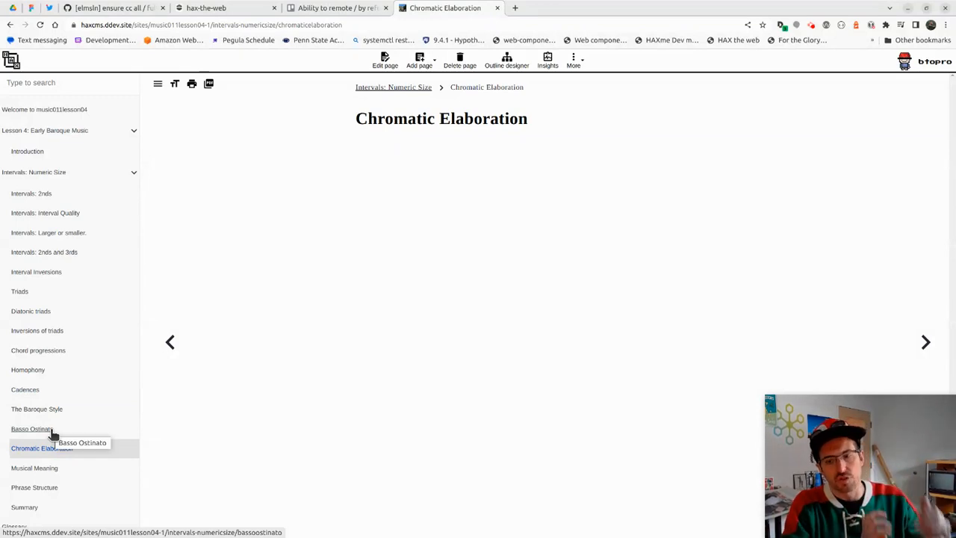
Revisit Diatonic triads, Interval Inversions and the Intervals pages, then open the Outline designer
click(60, 312)
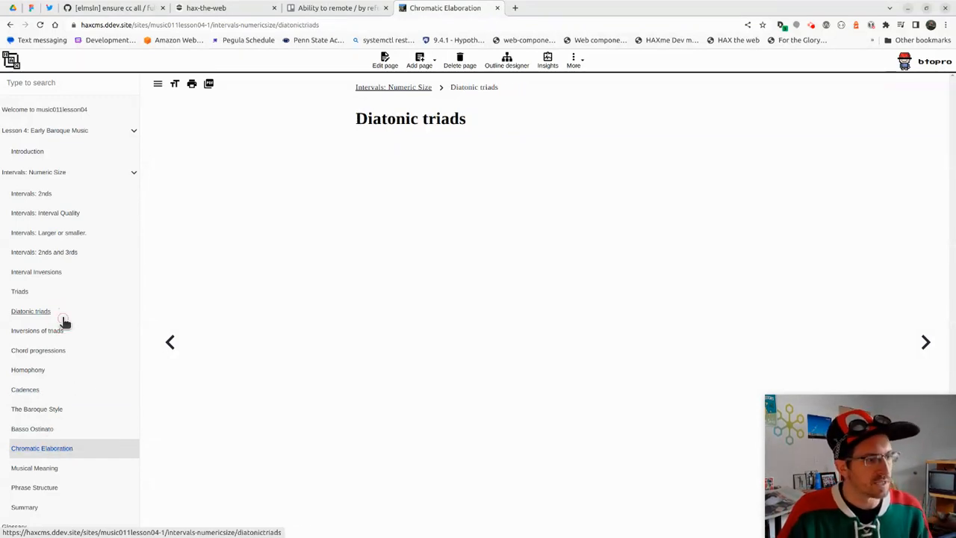
click(73, 273)
click(64, 233)
click(67, 193)
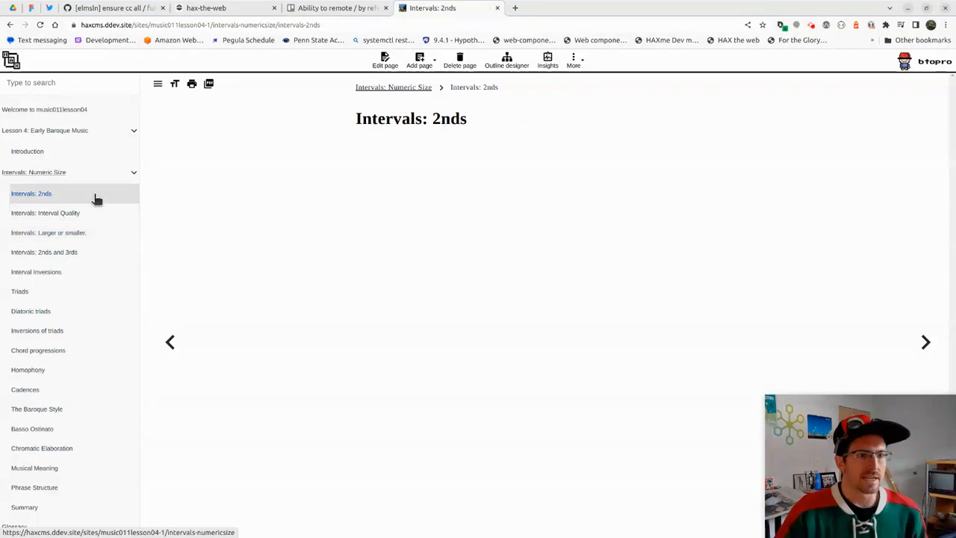
click(507, 61)
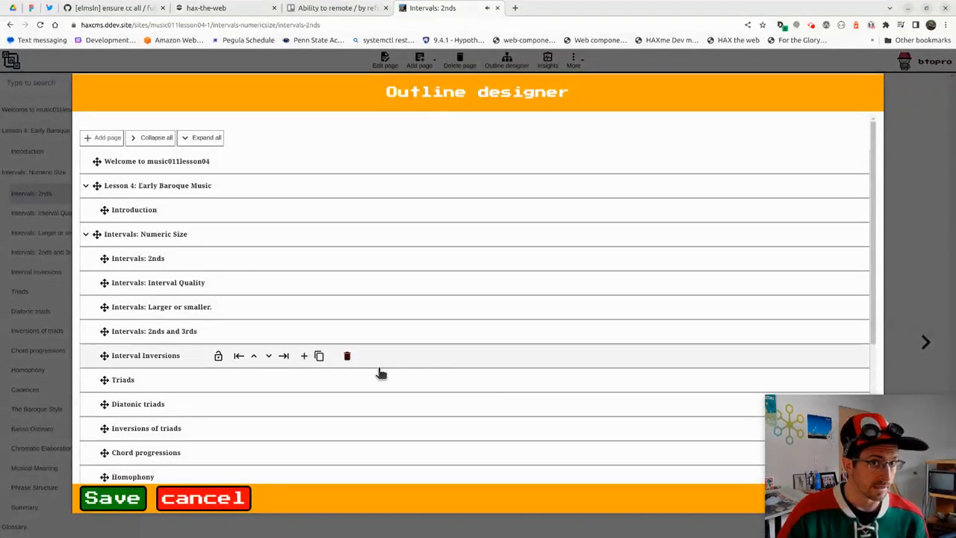
Trash and restore Intervals: Numeric Size, lock it, and collapse the outline to top level
click(156, 138)
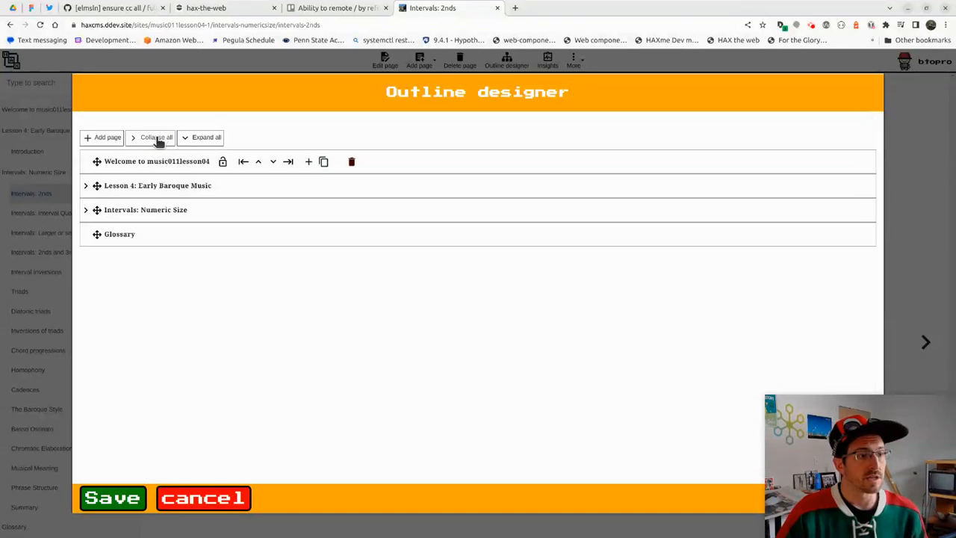
click(336, 210)
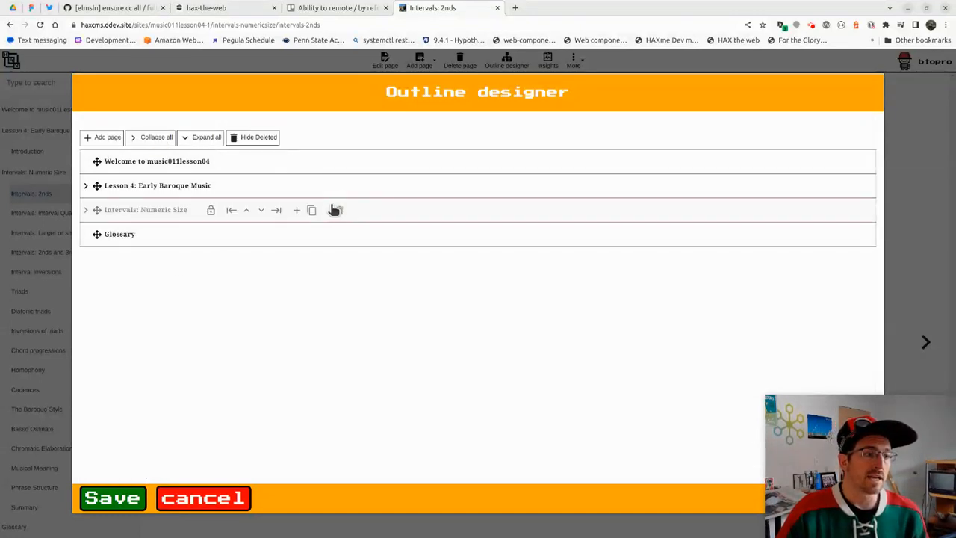
click(85, 212)
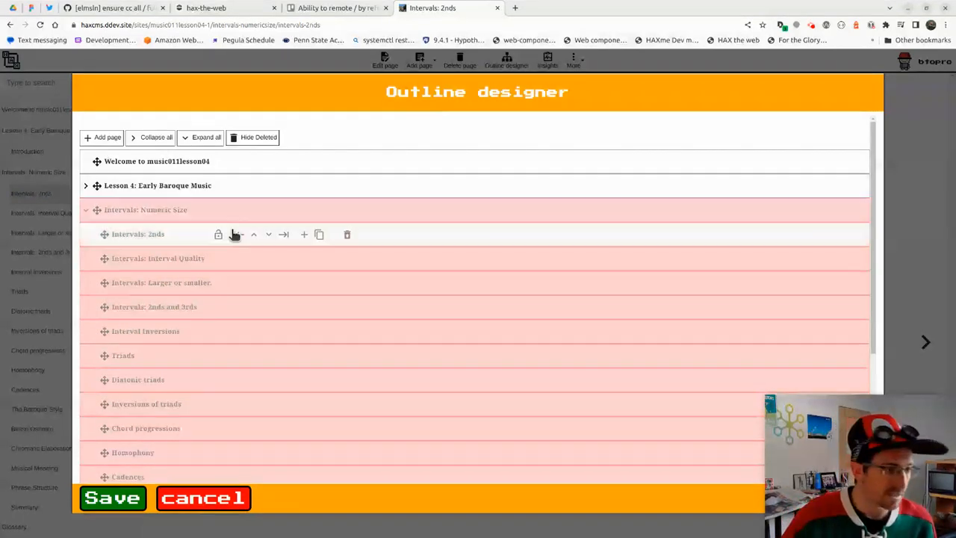
click(340, 212)
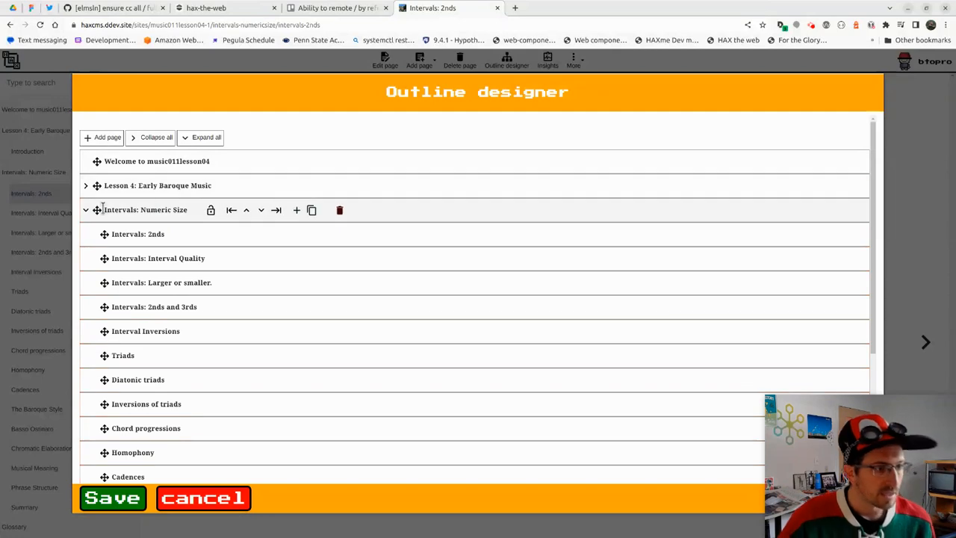
click(212, 211)
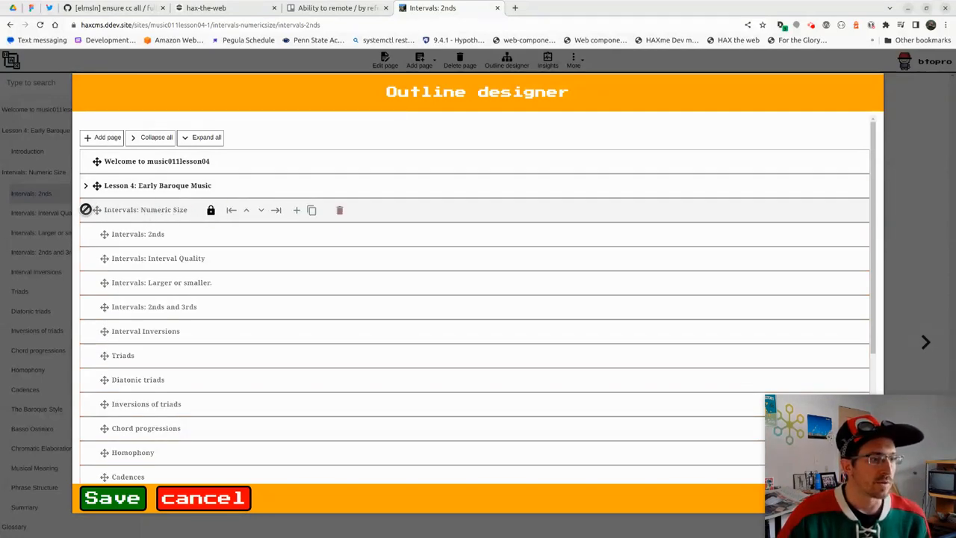
click(140, 136)
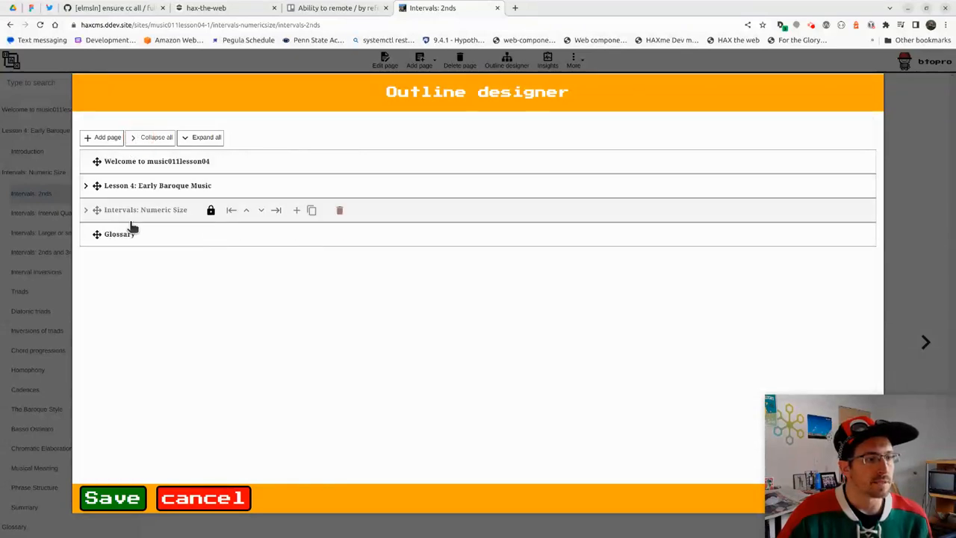
Move Glossary to the top and nest it under the welcome page
drag(97, 237, 98, 169)
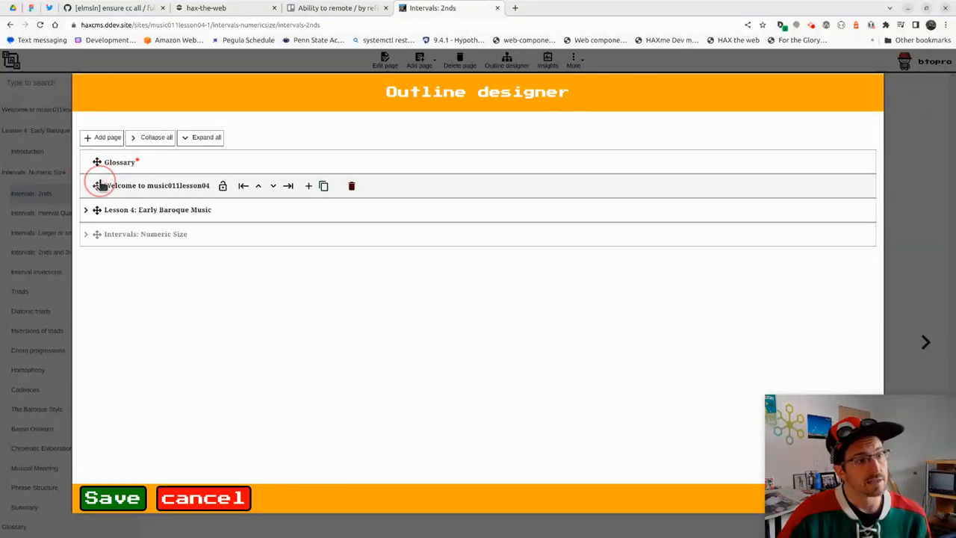
click(261, 162)
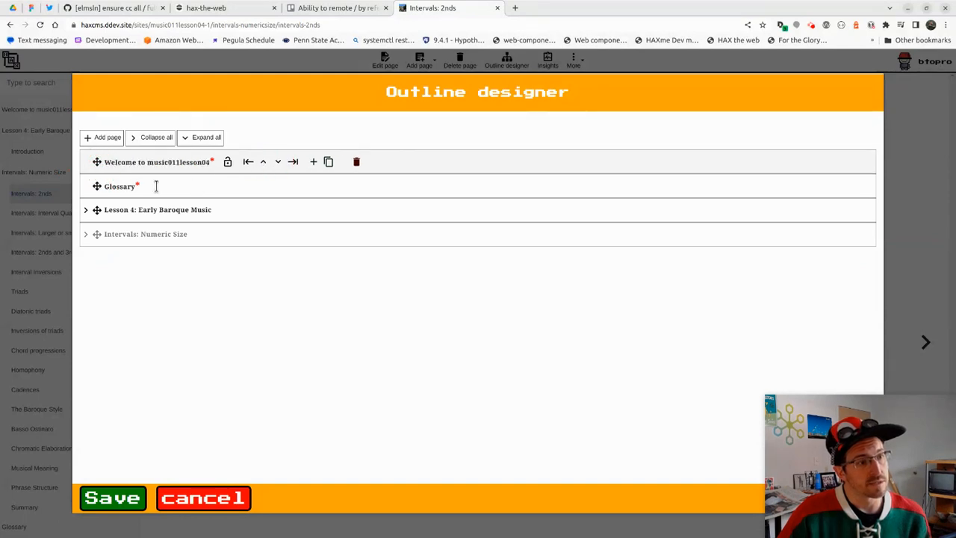
click(275, 186)
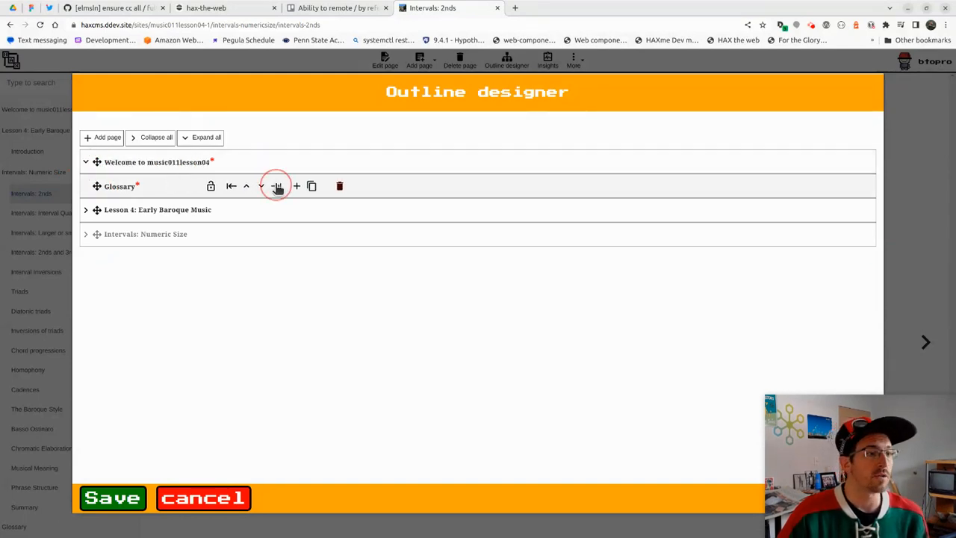
Rename the welcome page 'Change the title', duplicate it with Glossary, and add a New item page
double_click(164, 162)
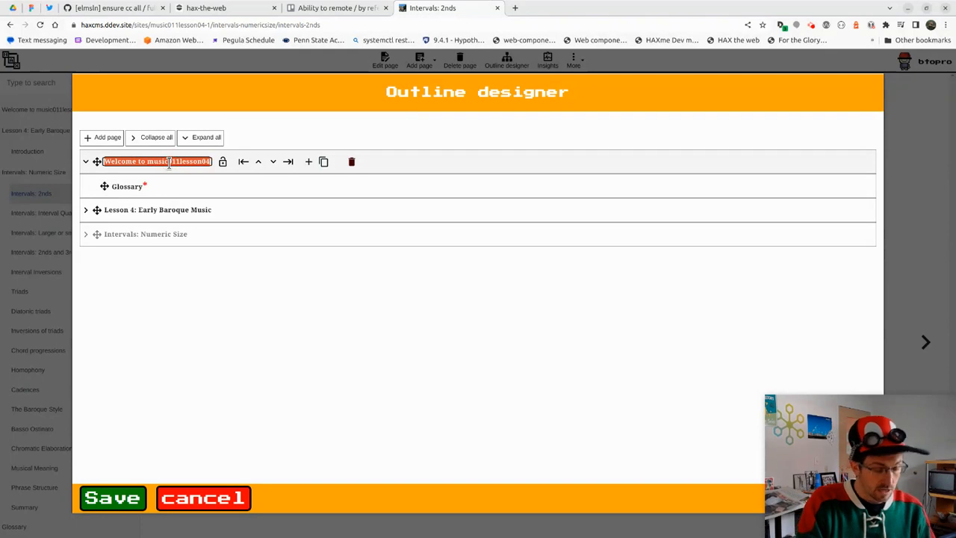
text(Change the title)
key(Return)
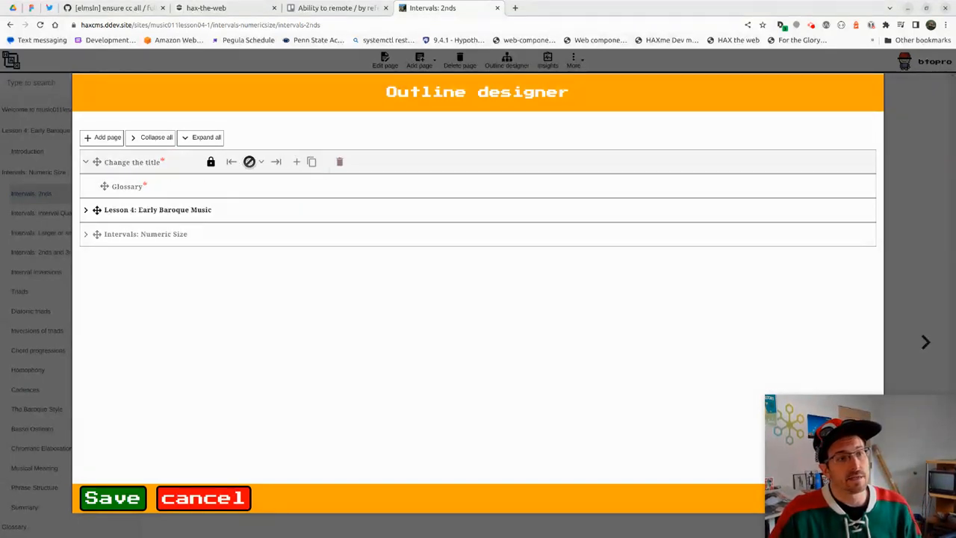
click(313, 163)
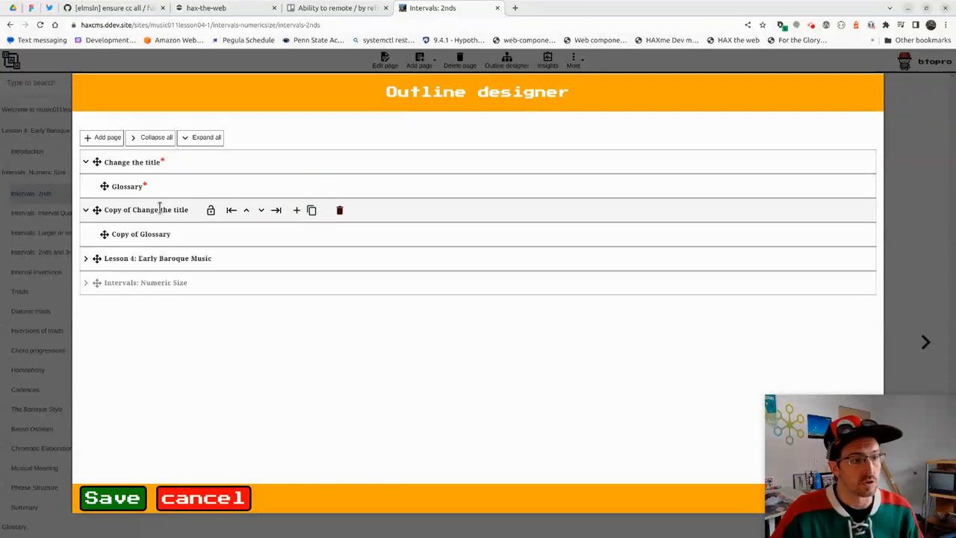
click(101, 138)
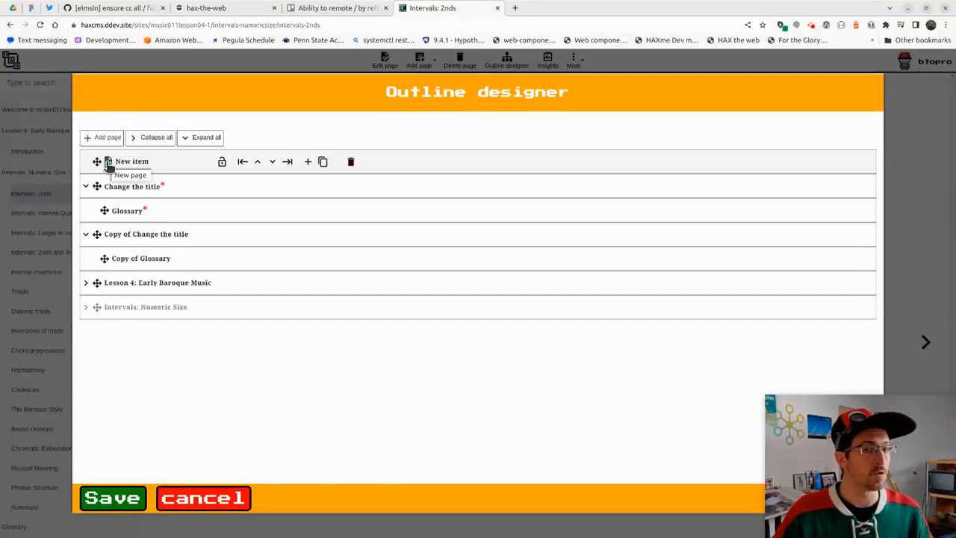
Add a self-check and a 'Check your knowledge' heading to New item, placing the paragraph above the self-check
click(107, 163)
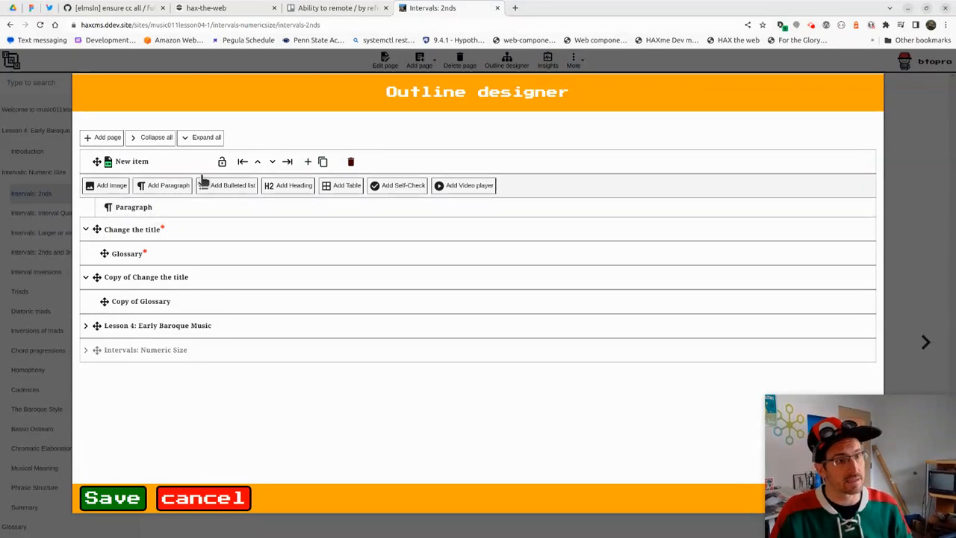
click(409, 187)
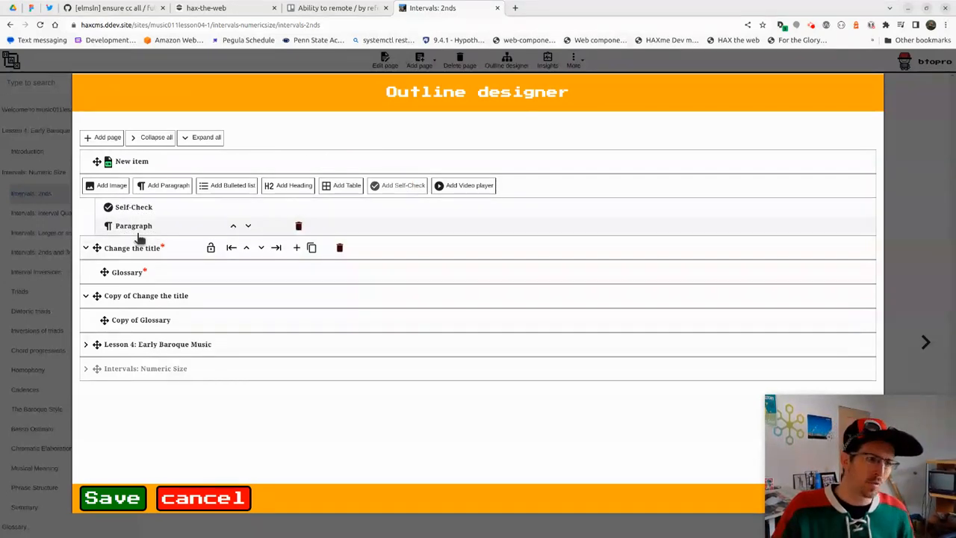
click(275, 187)
double_click(162, 207)
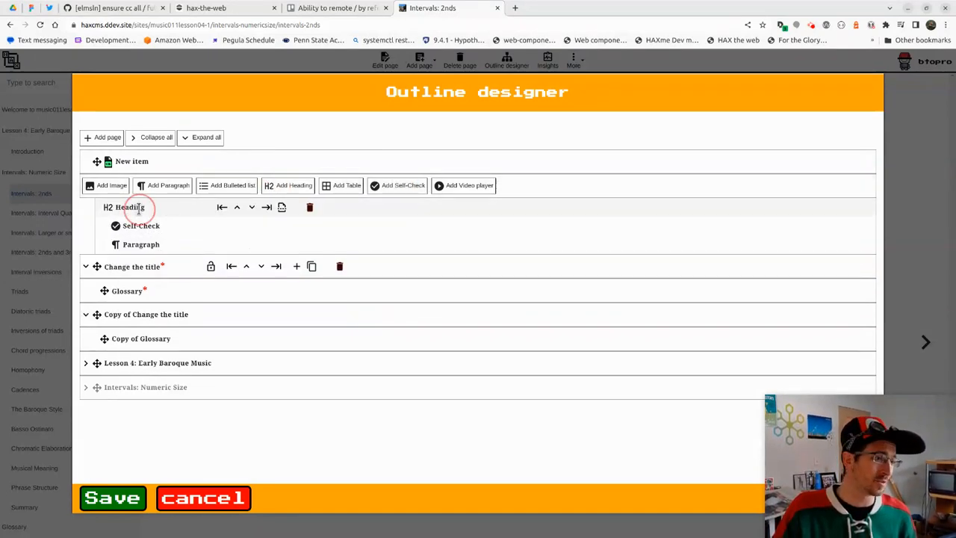
text(Check your knowledge)
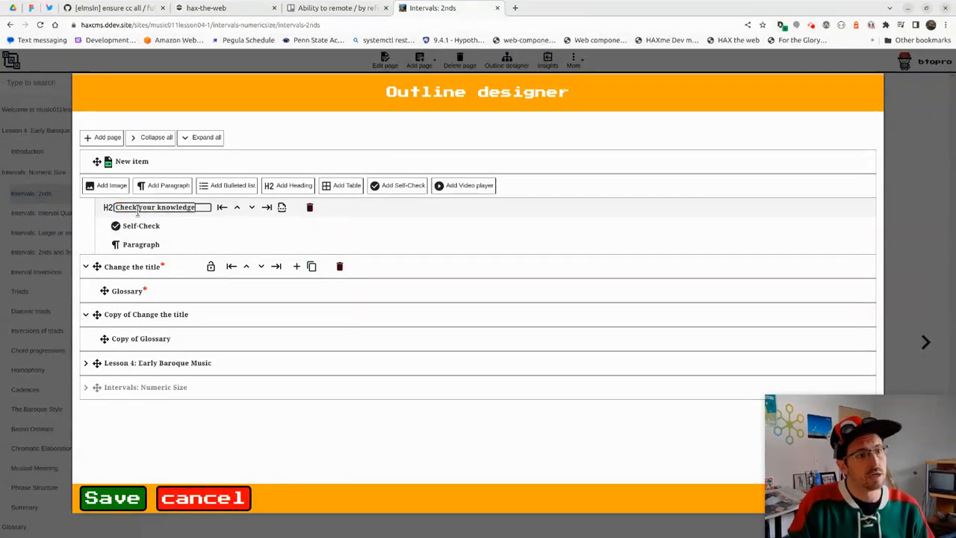
key(Return)
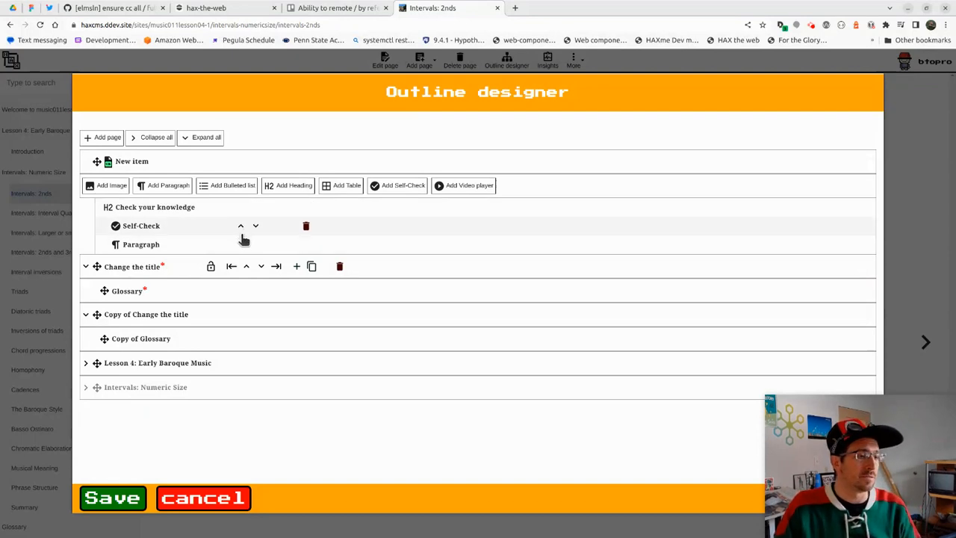
click(242, 245)
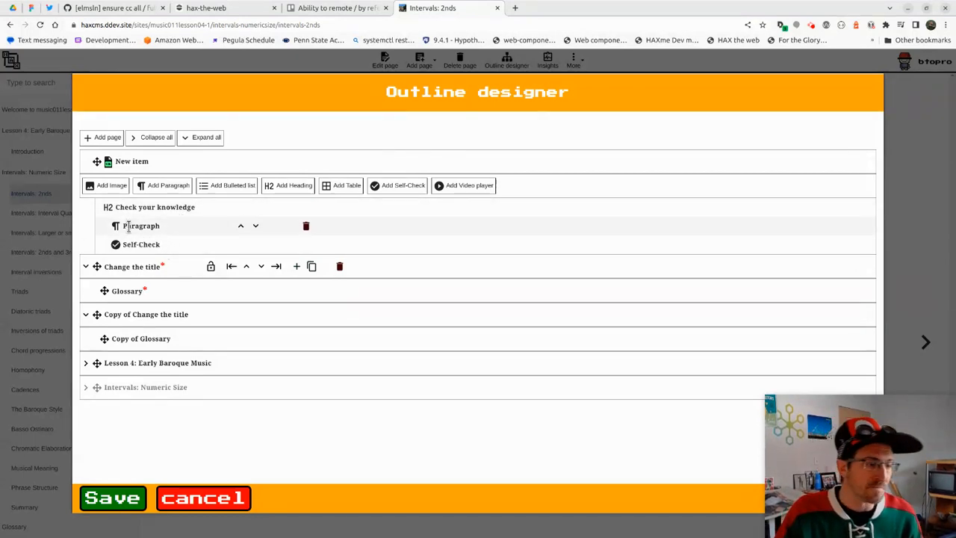
Add image, bulleted list, table, video player and another heading blocks to New item
click(105, 186)
click(238, 186)
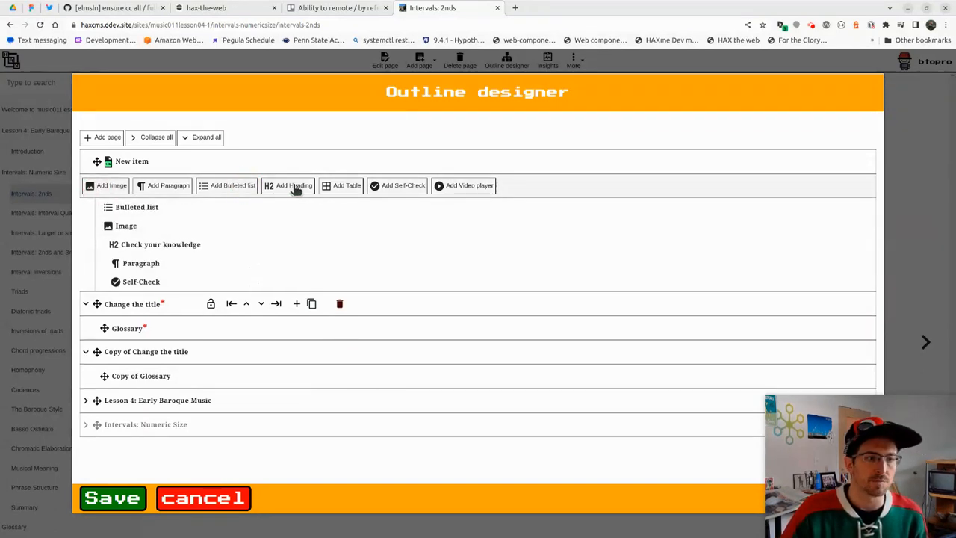
click(343, 185)
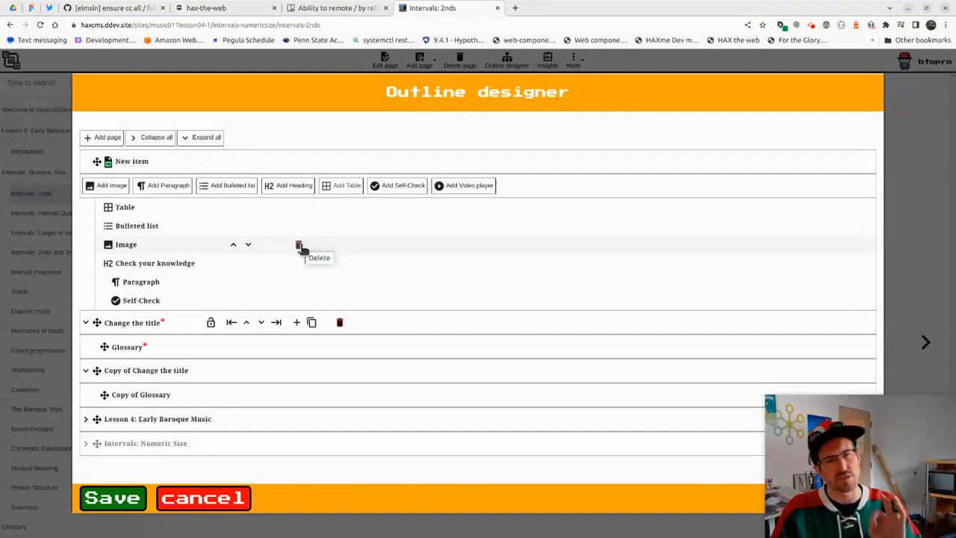
click(447, 187)
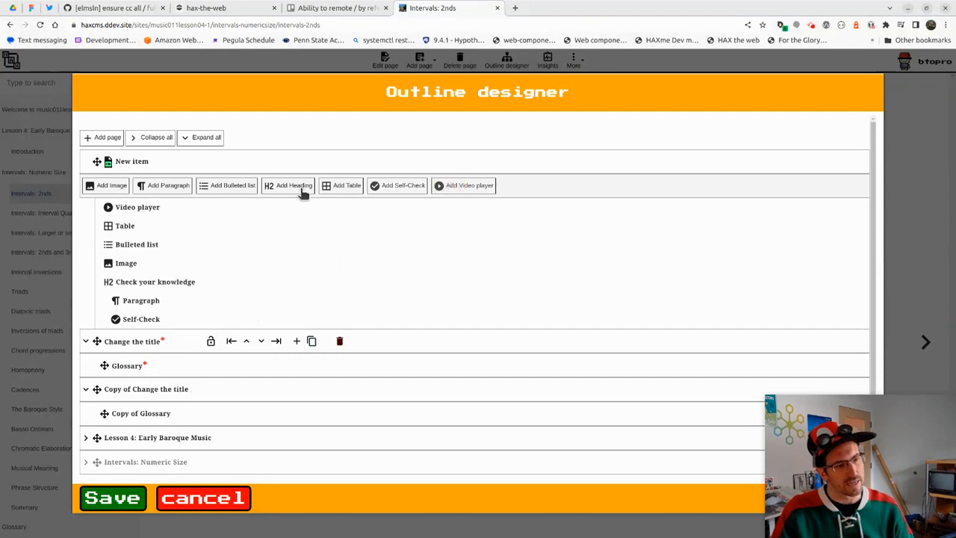
click(286, 187)
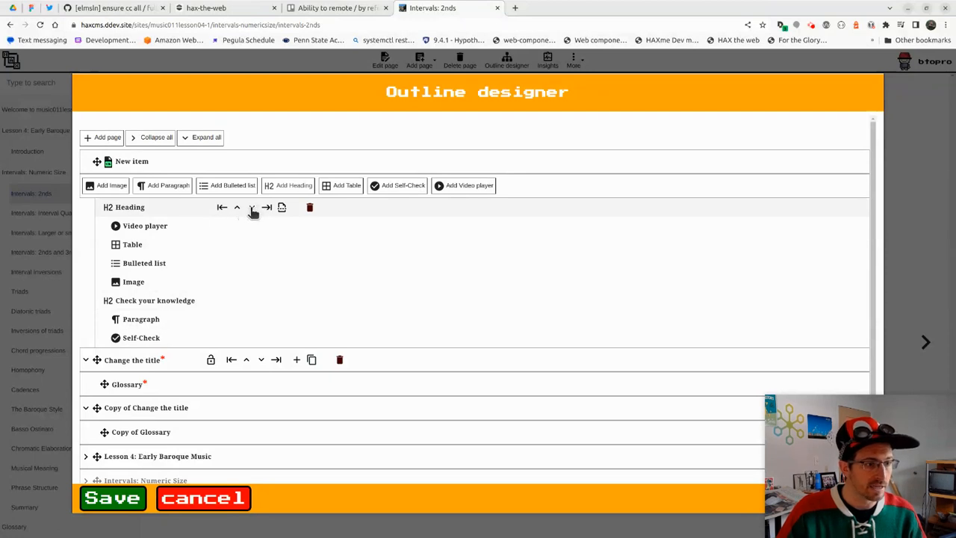
Move the new heading below Check your knowledge as an H3 subheading, then save
click(251, 209)
click(252, 226)
click(252, 244)
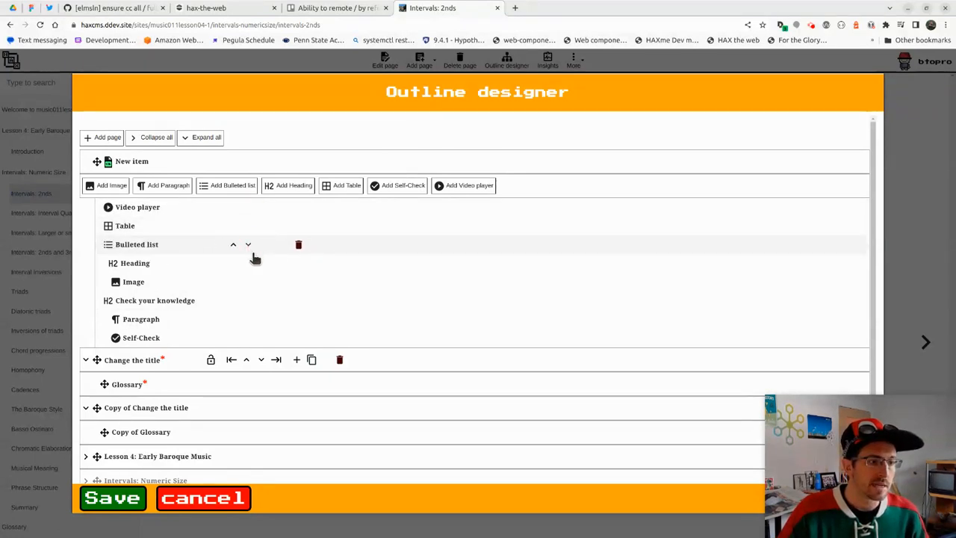
click(251, 263)
click(252, 282)
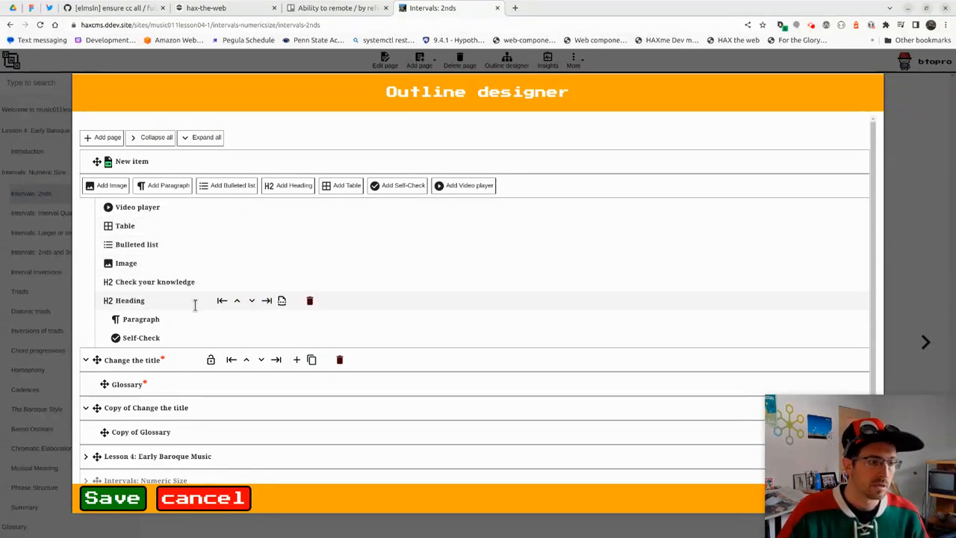
click(268, 301)
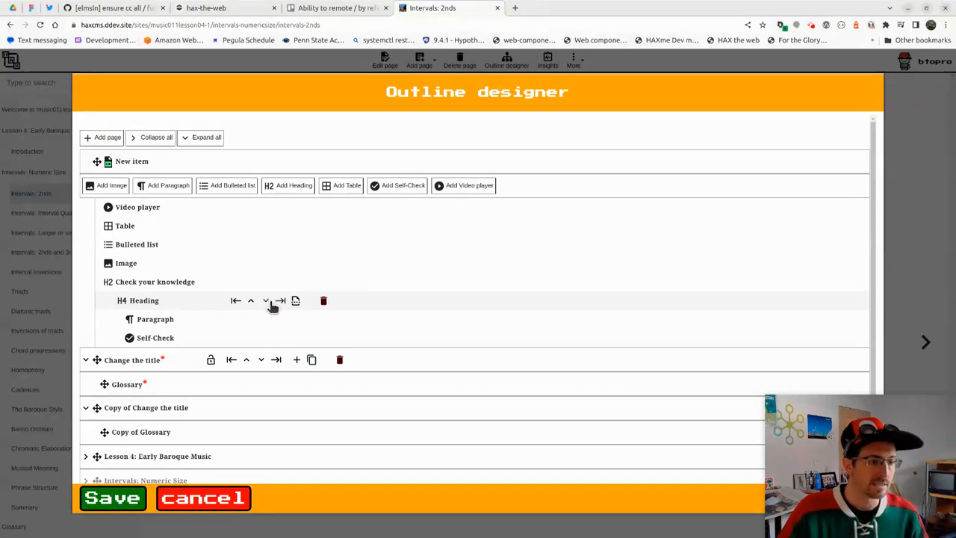
click(237, 301)
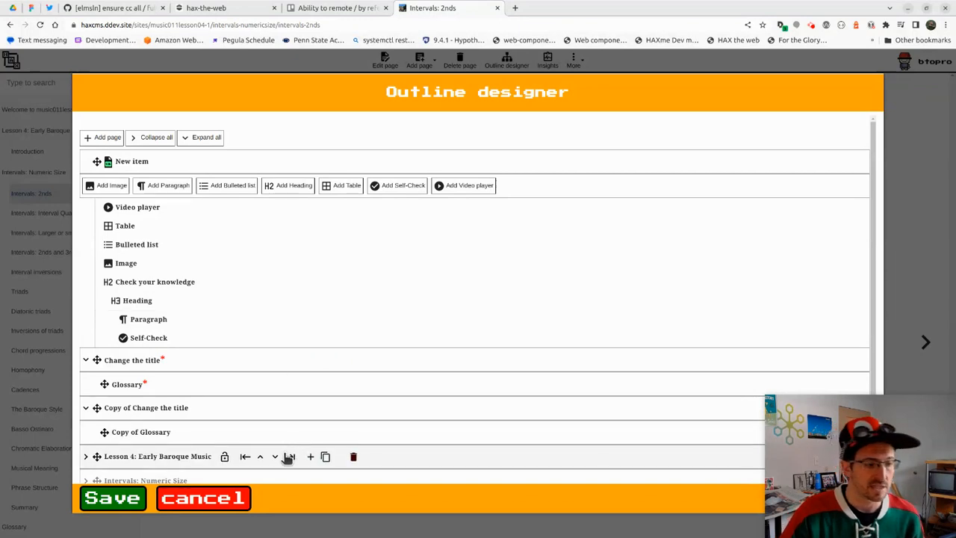
click(114, 498)
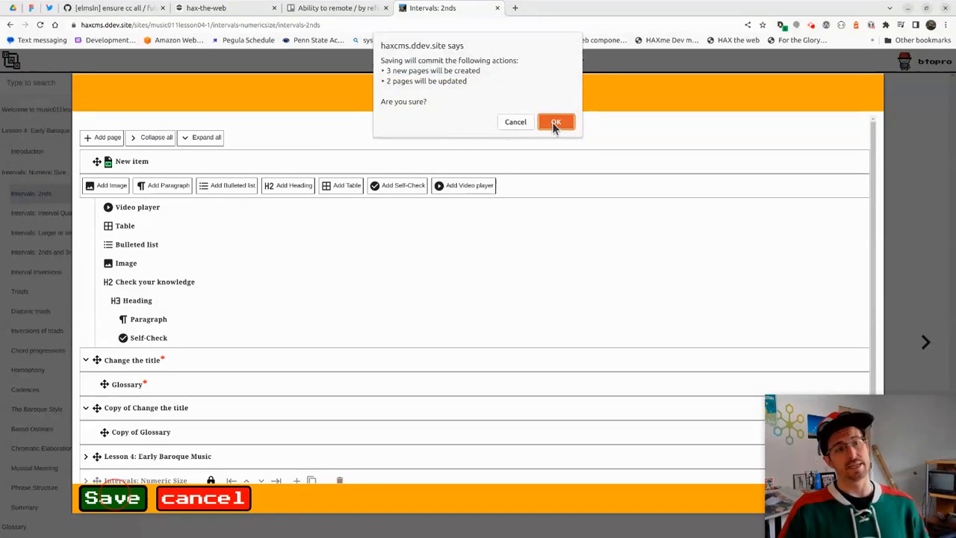
Cancel the pending save, trash Intervals: Numeric Size, toggle deleted rows, then save and confirm
click(514, 122)
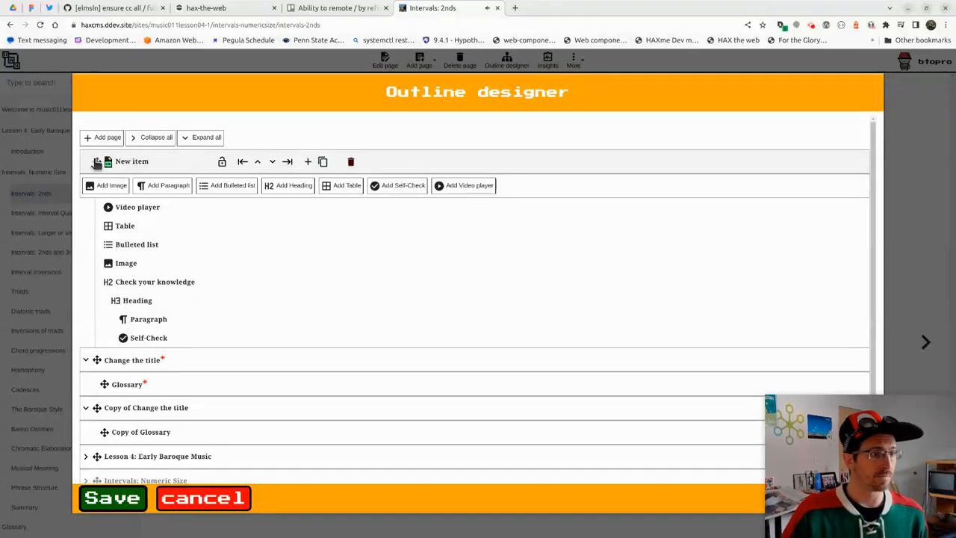
click(146, 137)
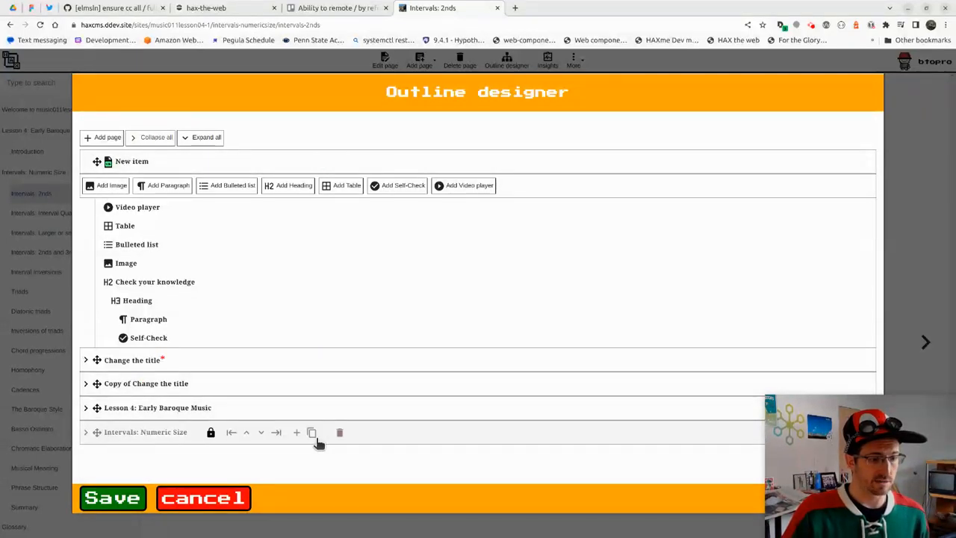
click(339, 432)
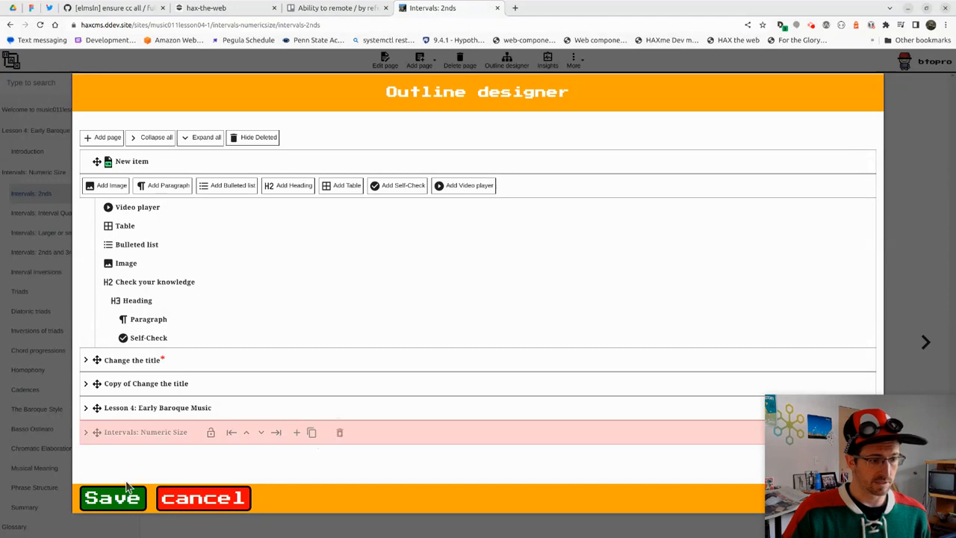
click(247, 140)
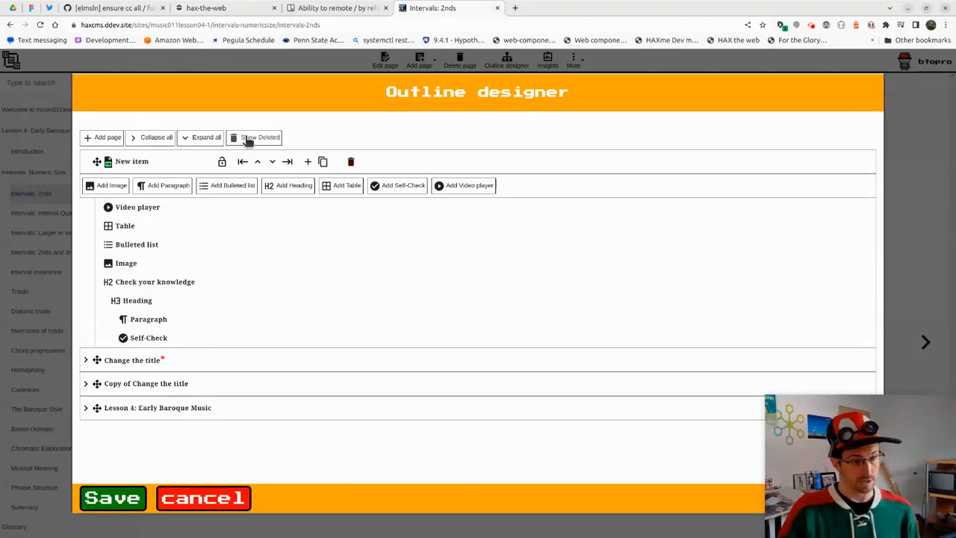
click(246, 141)
click(118, 502)
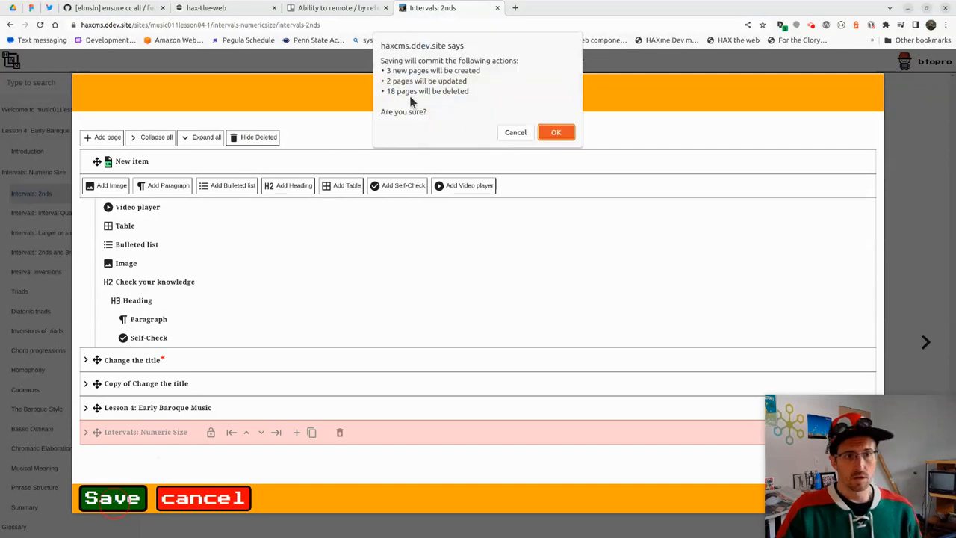
click(553, 134)
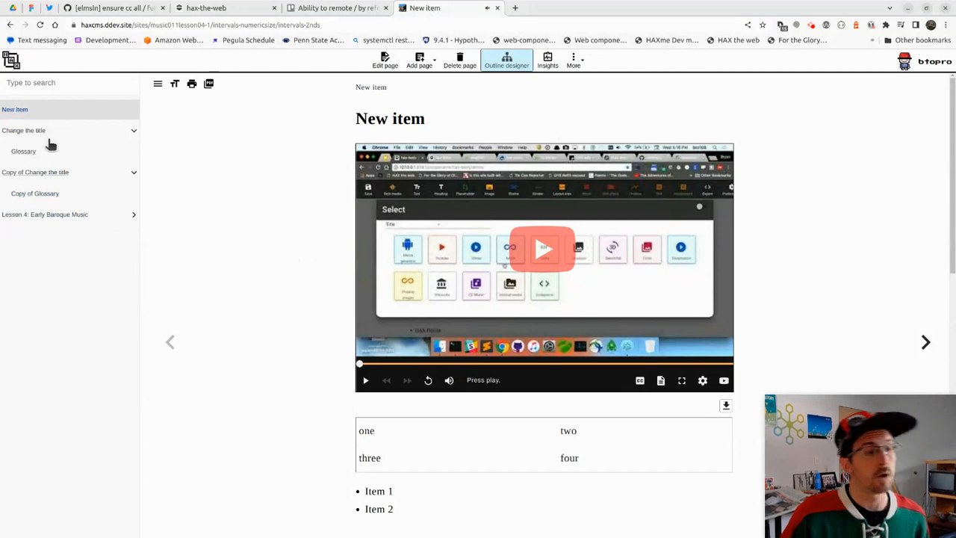
Scroll through New item's video, table and list, then switch the page to edit mode
scroll(254, 292, down, 2)
scroll(470, 342, down, 6)
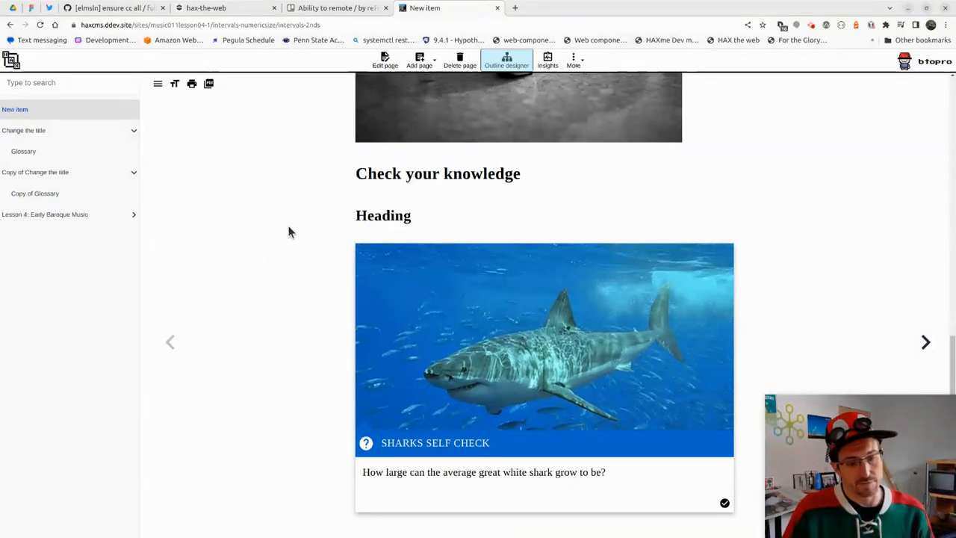
click(384, 60)
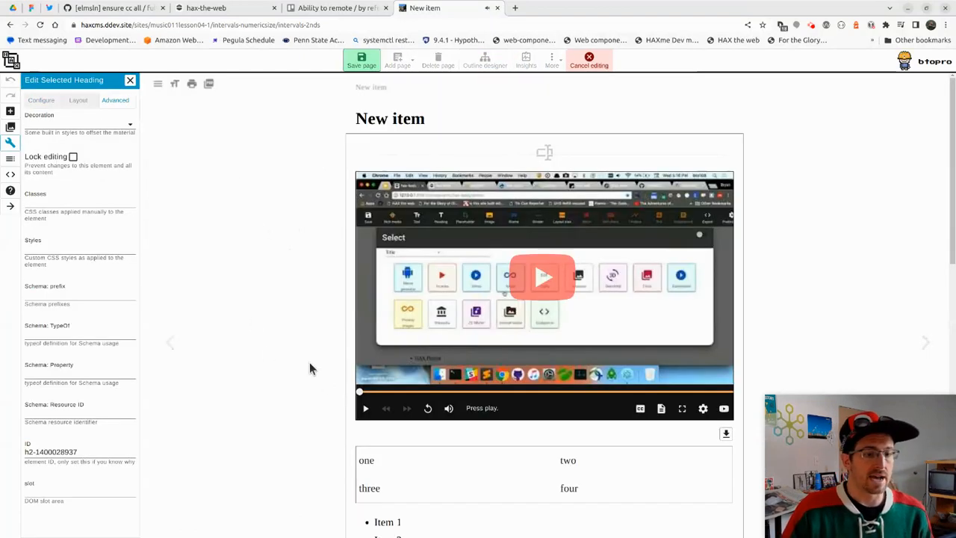
Insert a blank row above row 1 and two empty columns into the table
scroll(284, 279, down, 3)
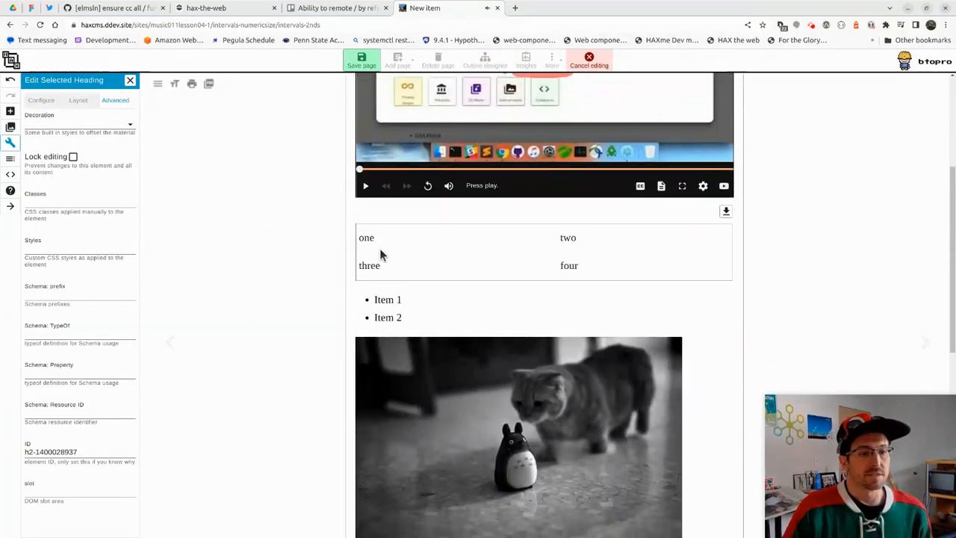
click(383, 264)
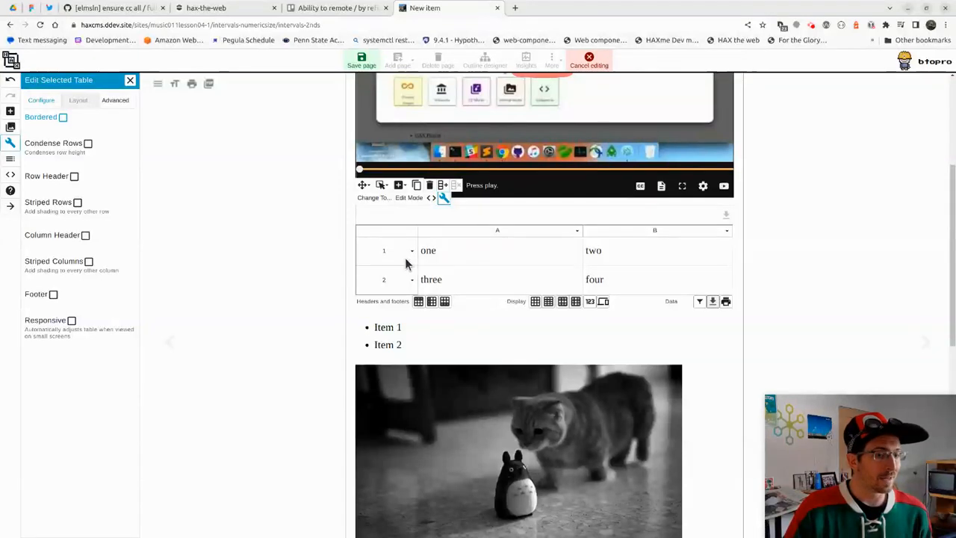
click(413, 254)
click(426, 257)
click(412, 246)
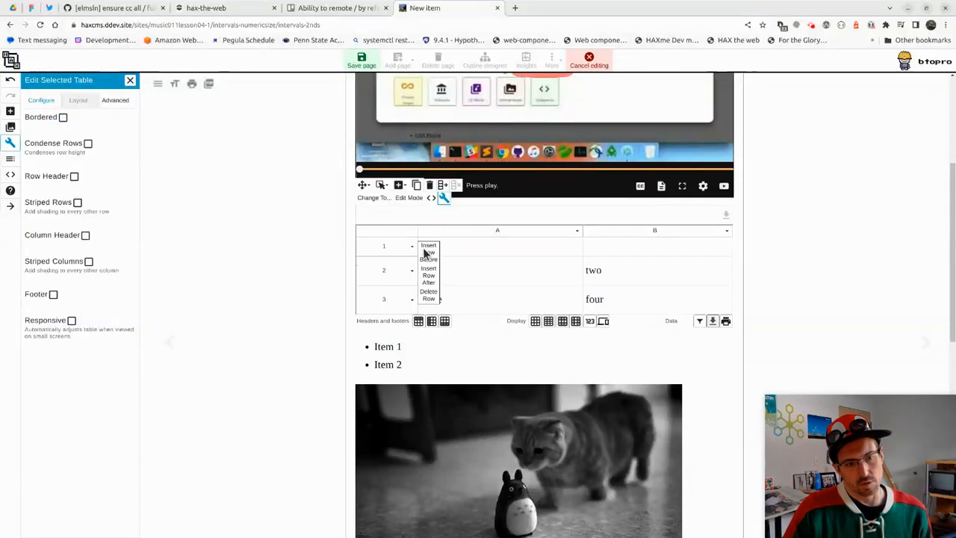
click(576, 231)
click(647, 233)
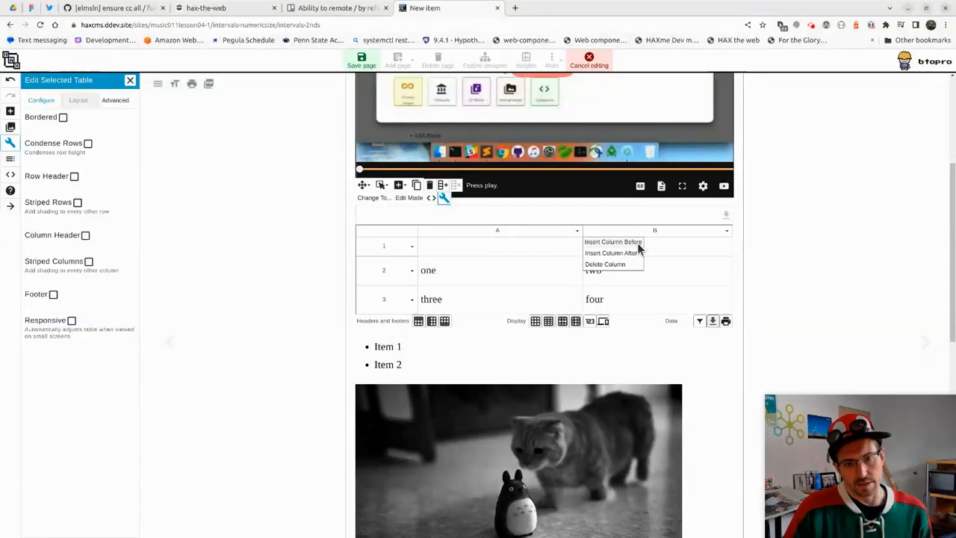
click(633, 242)
click(609, 233)
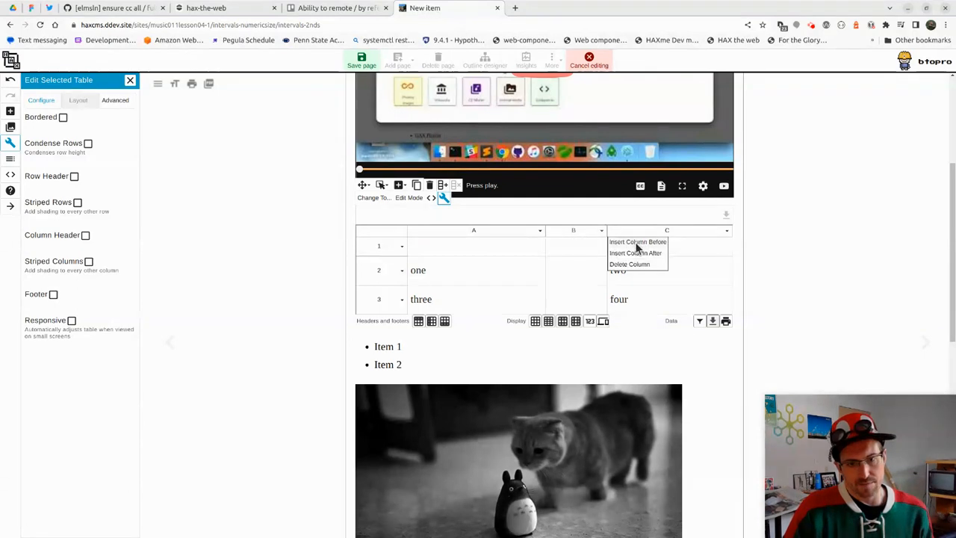
click(635, 246)
Fill the new cells B1, B2, B3, C1 and C3 with filler text
text(ghfgfhfhf)
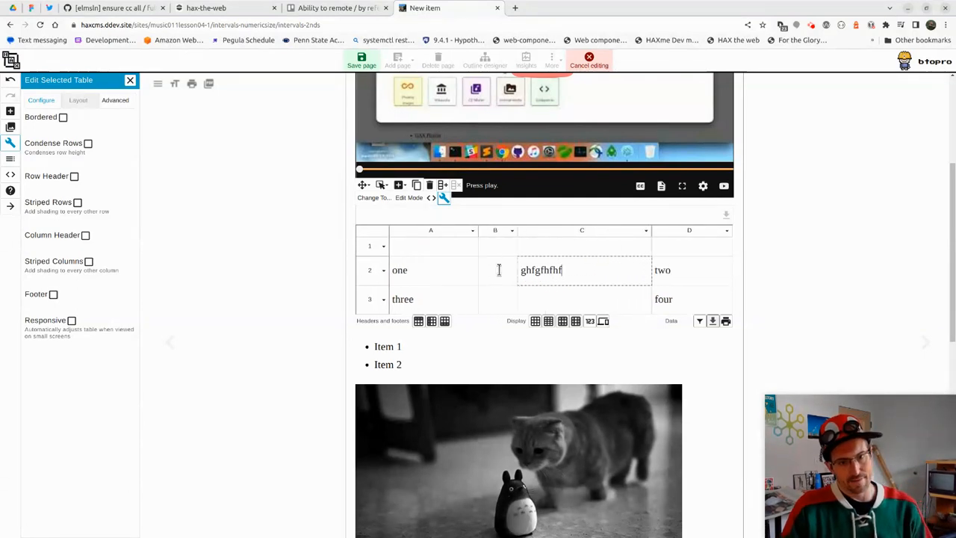
click(494, 268)
text(jkhjkhkhkh)
click(497, 250)
text(hjkhjkh)
click(603, 250)
text(hjkjkh)
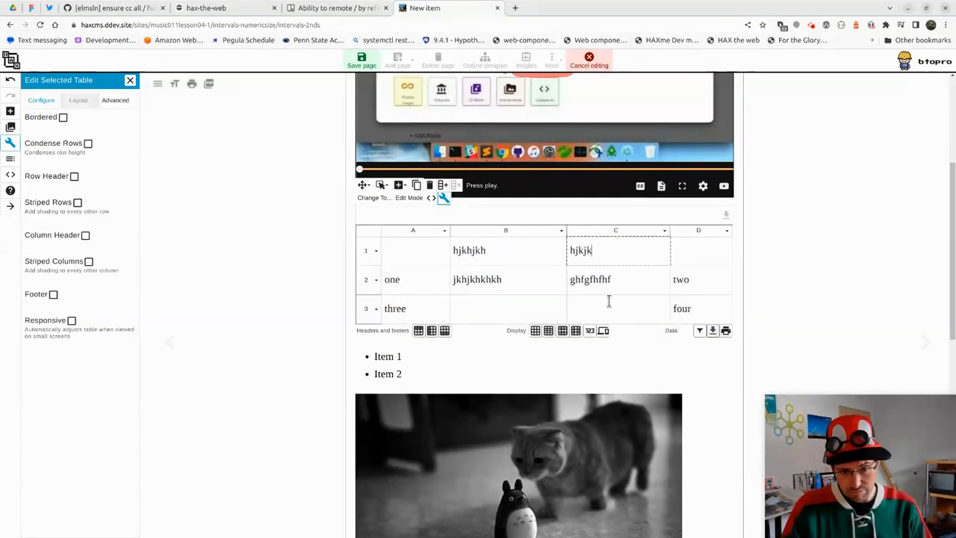
click(608, 307)
text(hjkhjkh)
click(518, 309)
text(hjkhjkh)
Give the table a header row, a header first column, cell borders and condensed rows
click(420, 331)
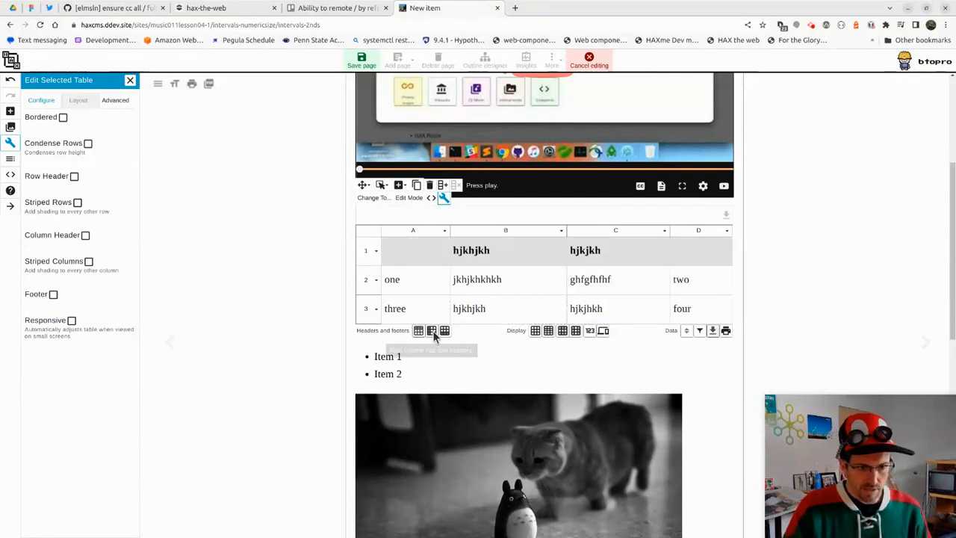
click(432, 332)
click(536, 333)
click(549, 332)
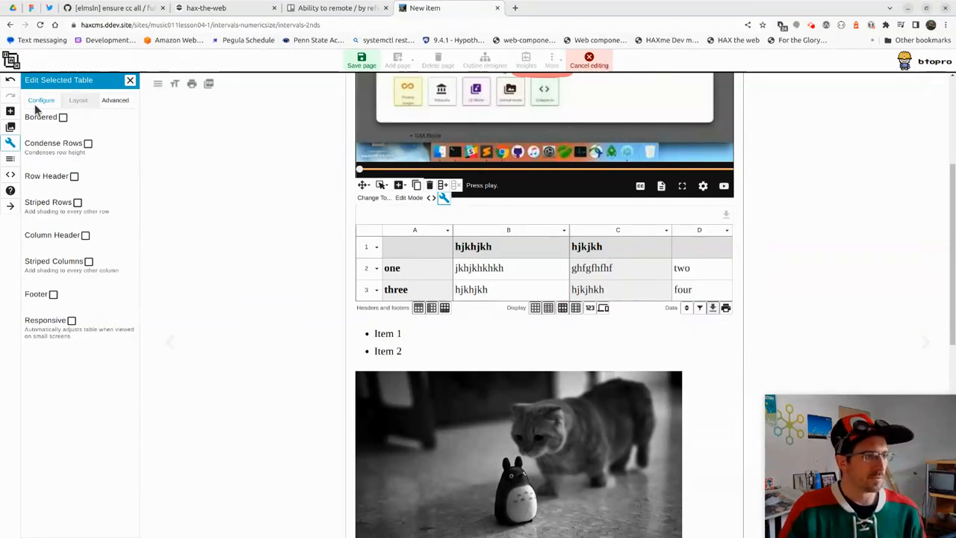
Give the shark self-check card a pink accent colour and the dark theme
scroll(443, 252, down, 5)
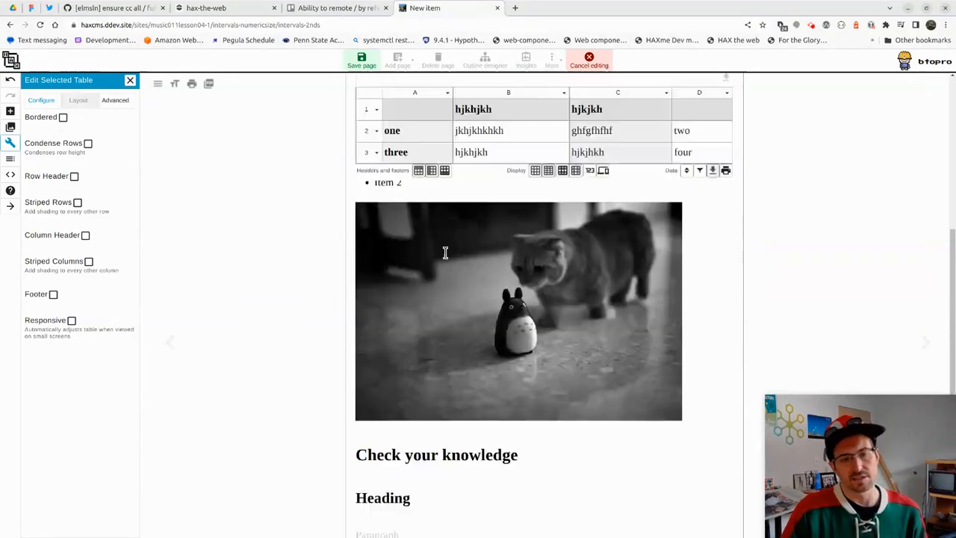
scroll(443, 251, up, 1)
scroll(505, 295, down, 3)
click(523, 400)
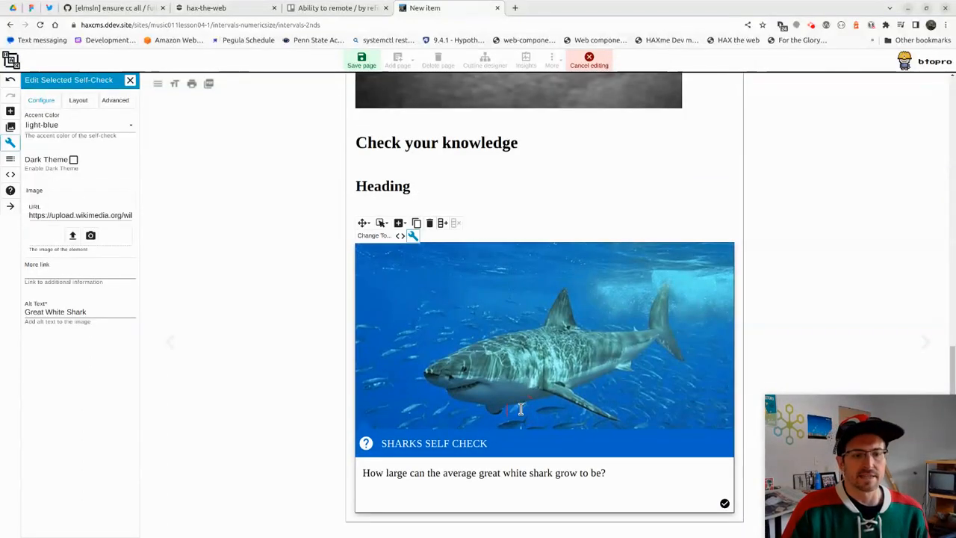
click(63, 130)
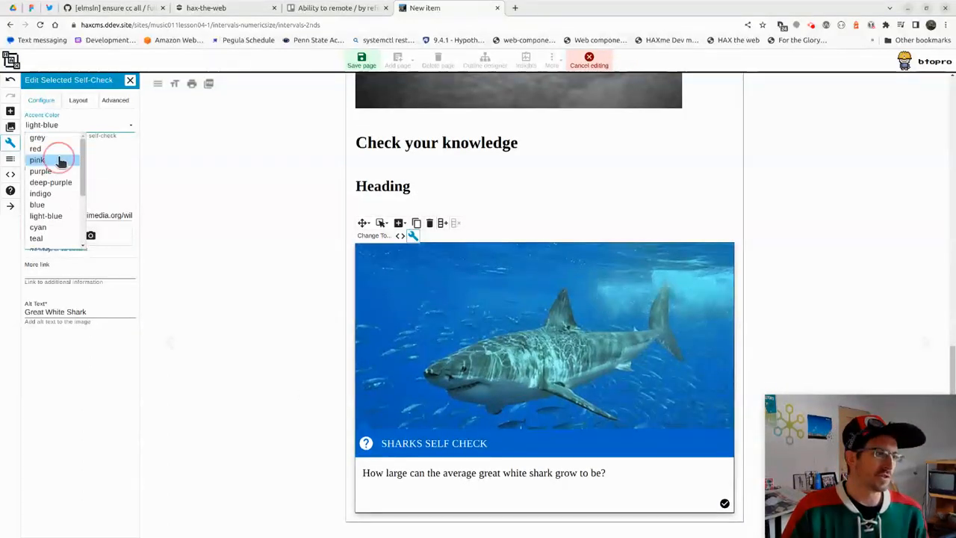
click(60, 158)
click(73, 160)
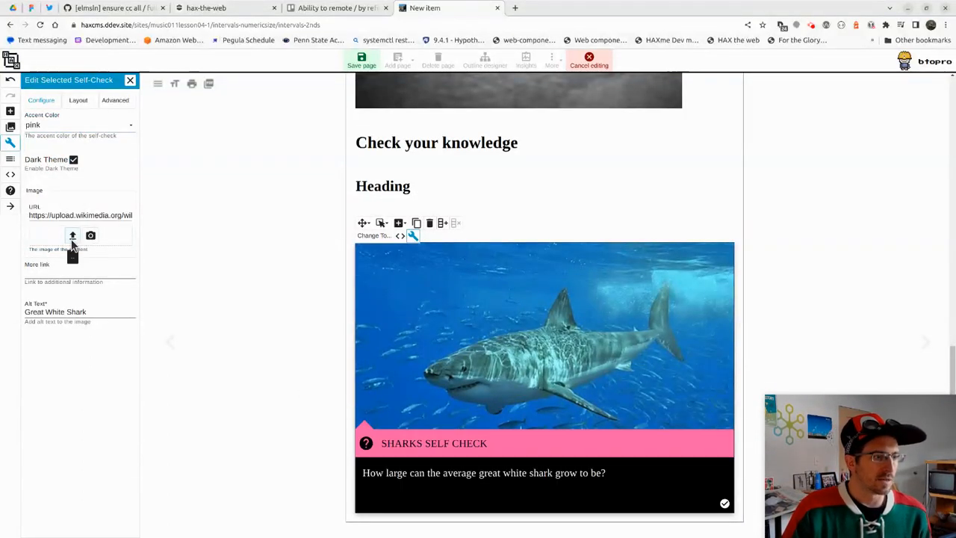
Use a webcam snapshot as the self-check card's image
click(90, 237)
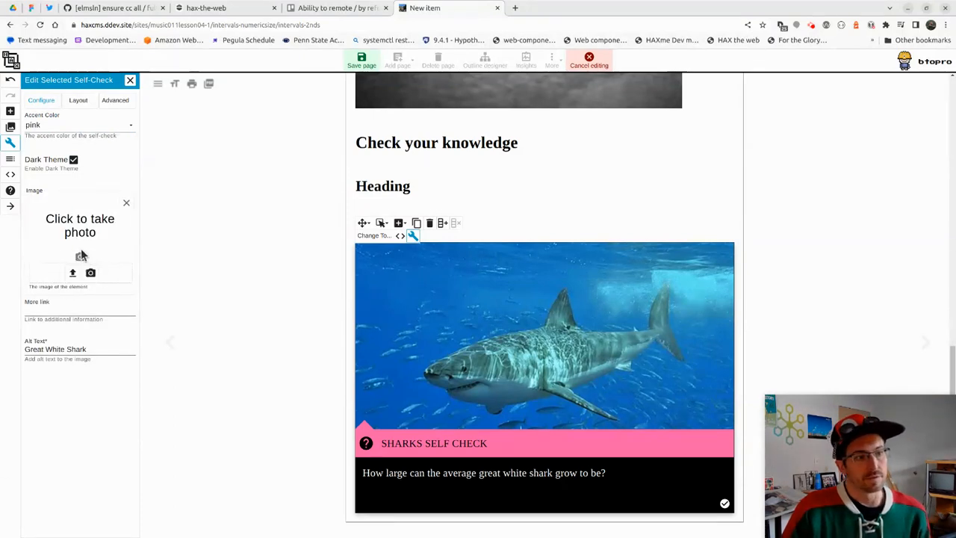
click(101, 224)
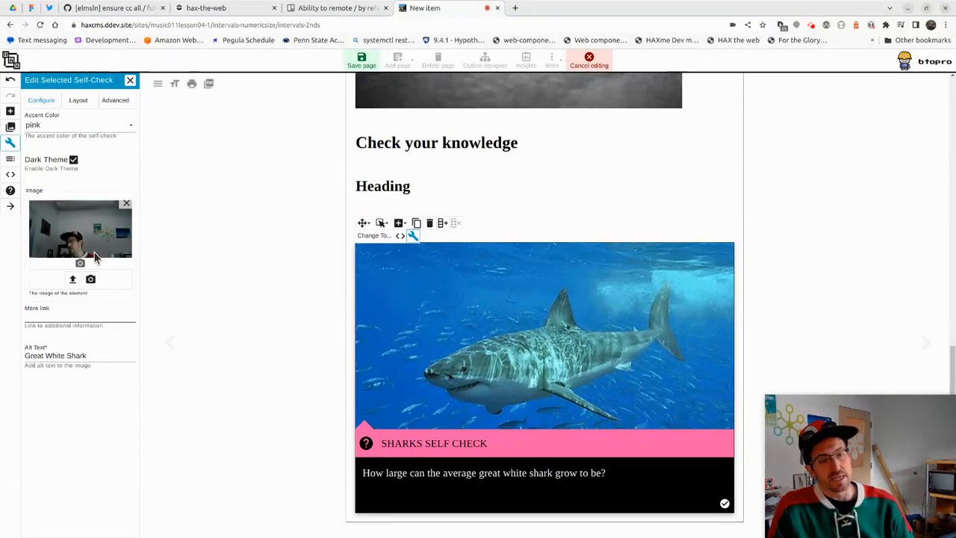
click(80, 263)
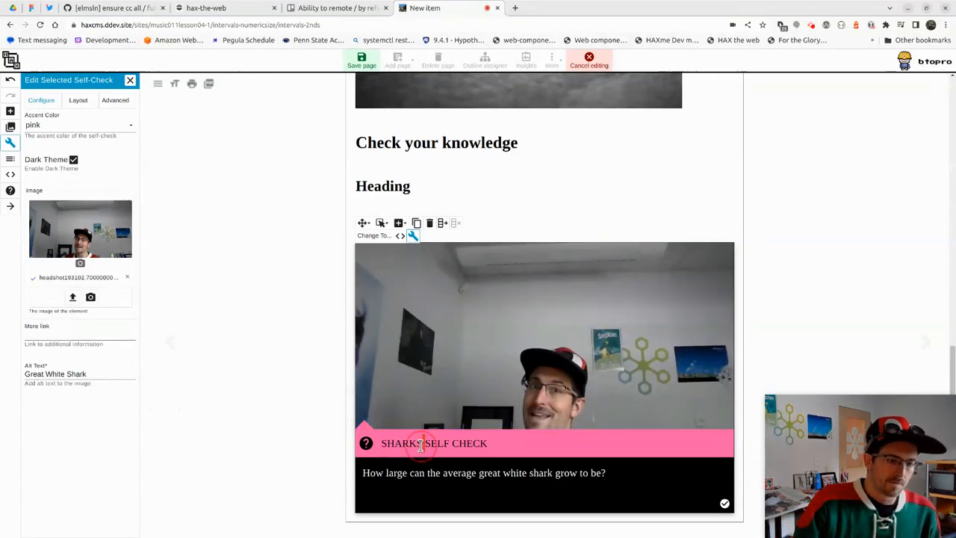
Retitle the card "Because it's awesome!" in Advanced settings and save the page
triple_click(420, 445)
click(113, 101)
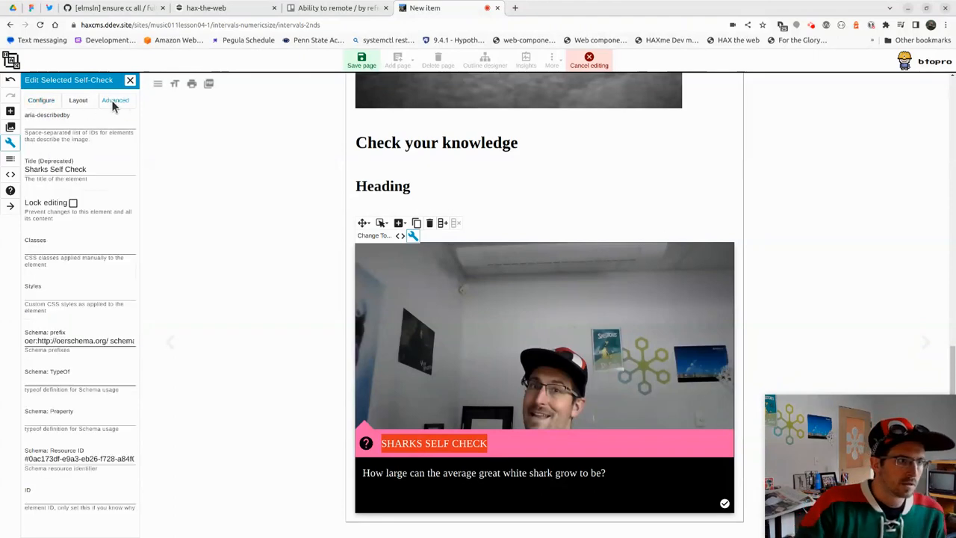
click(58, 167)
double_click(59, 171)
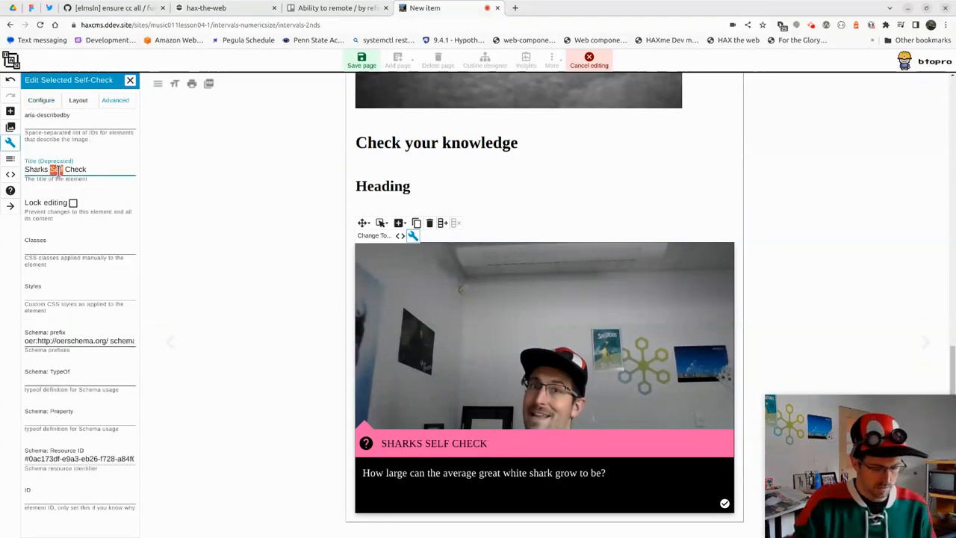
key(ctrl+a)
text(Becau)
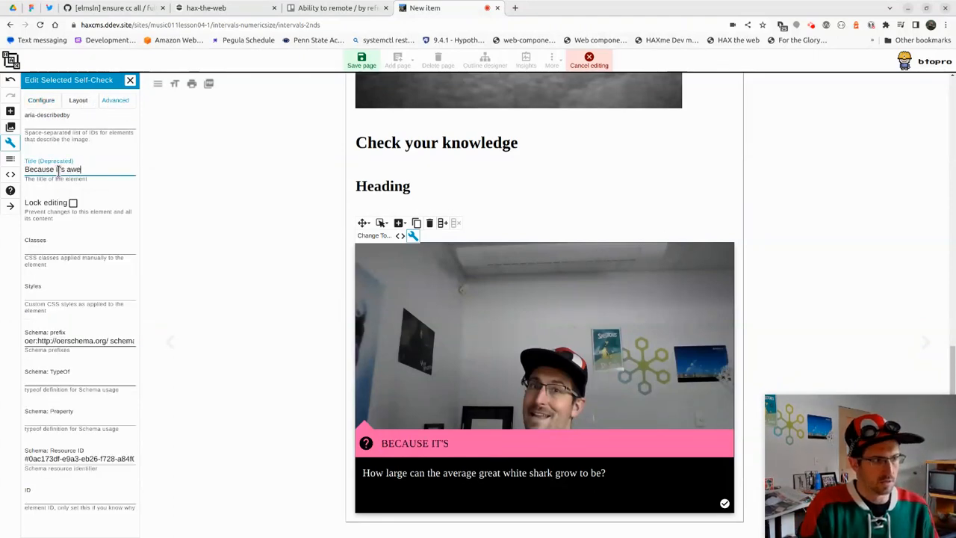
text(se it's awesome!)
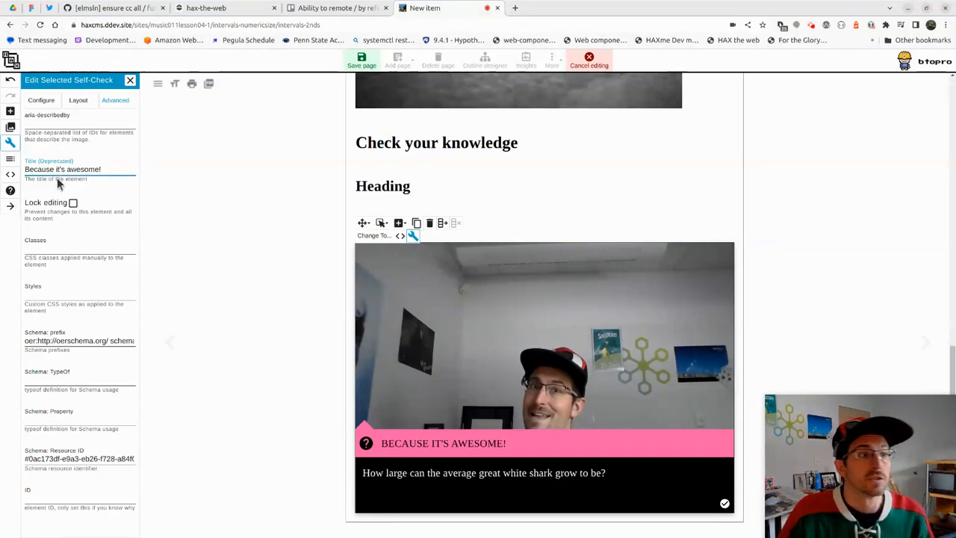
click(362, 60)
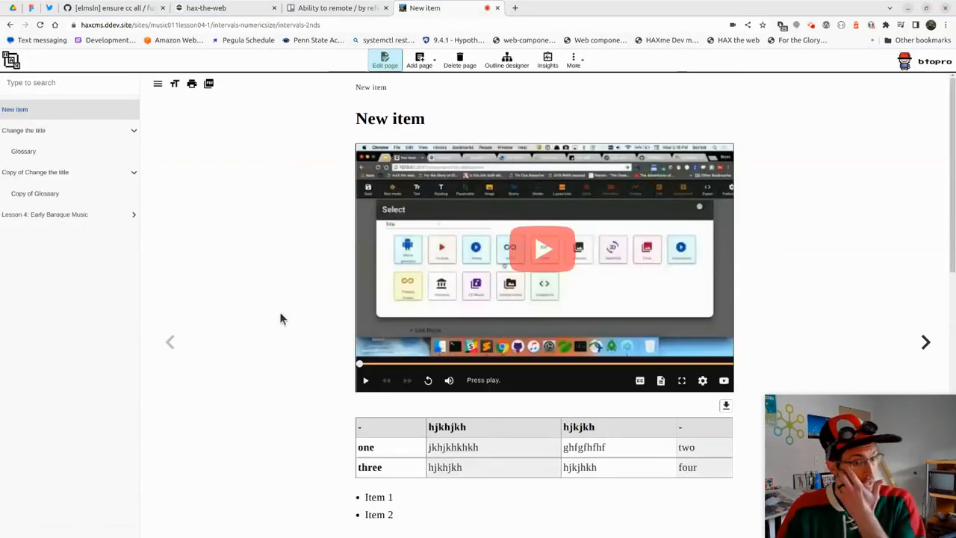
Browse Copy of Glossary, Introduction, Glossary and Change the title, then show New item's add-page options
scroll(280, 317, down, 1)
scroll(282, 324, down, 2)
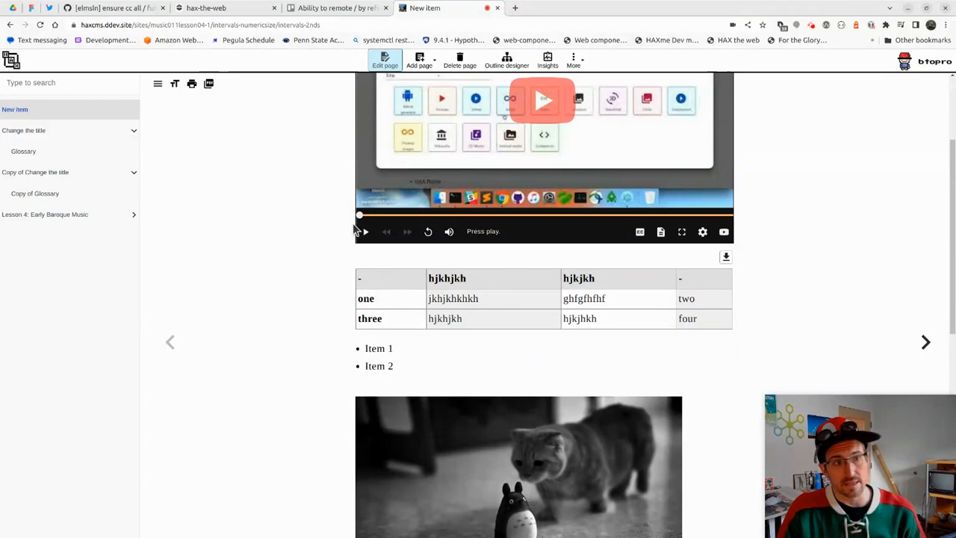
scroll(290, 233, down, 10)
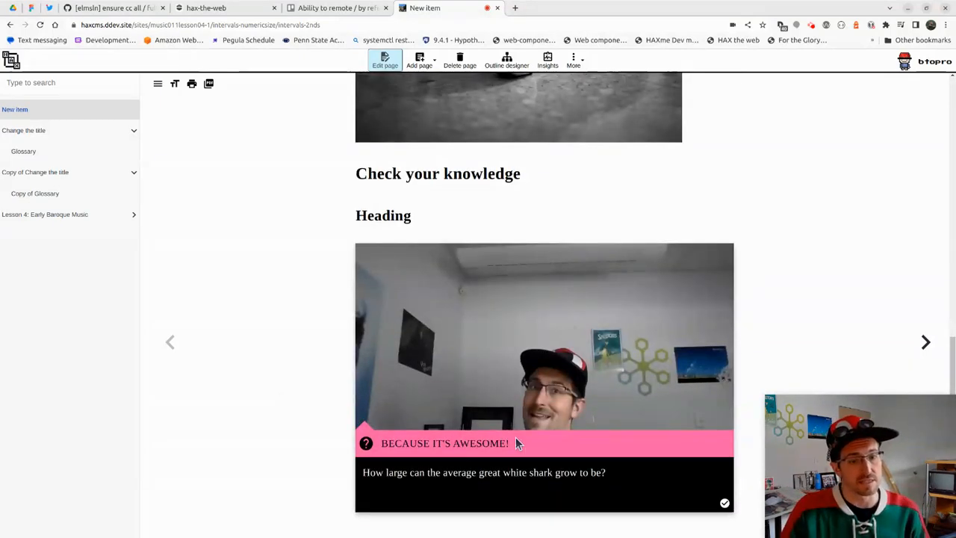
scroll(194, 284, up, 3)
click(78, 193)
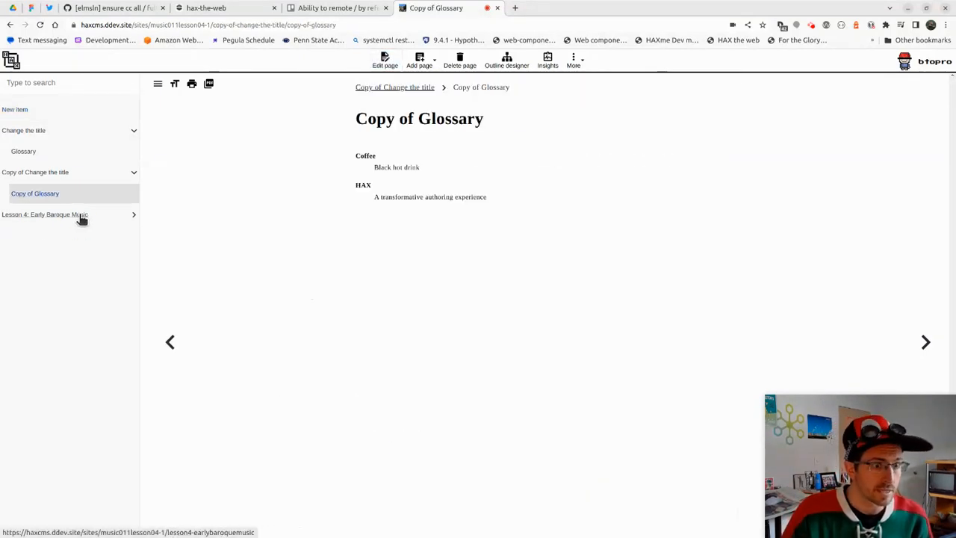
click(74, 215)
click(67, 236)
click(60, 172)
click(59, 152)
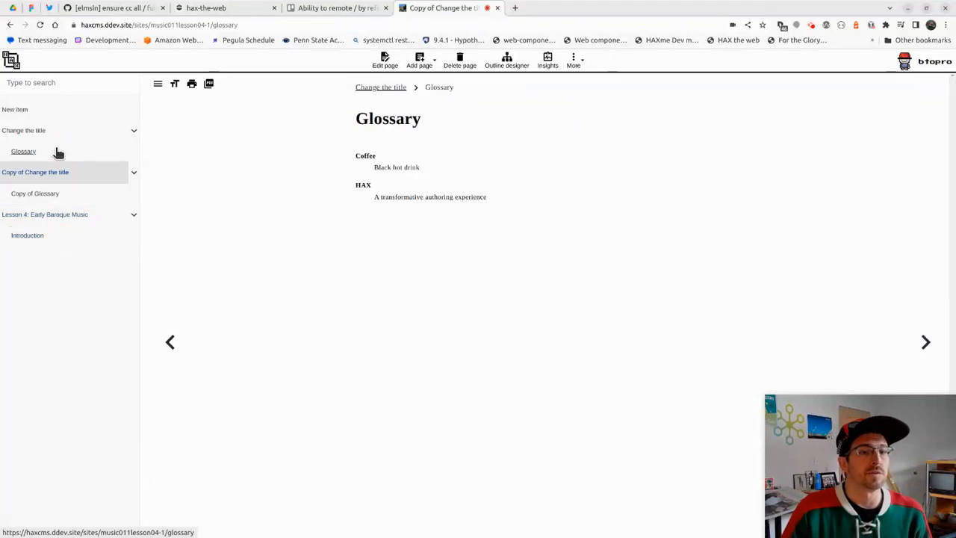
click(55, 132)
click(51, 112)
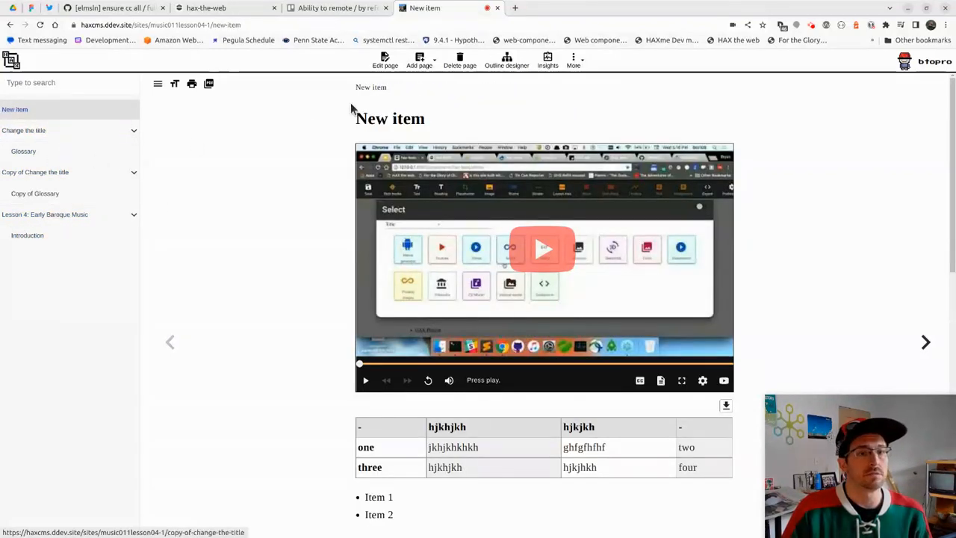
click(424, 60)
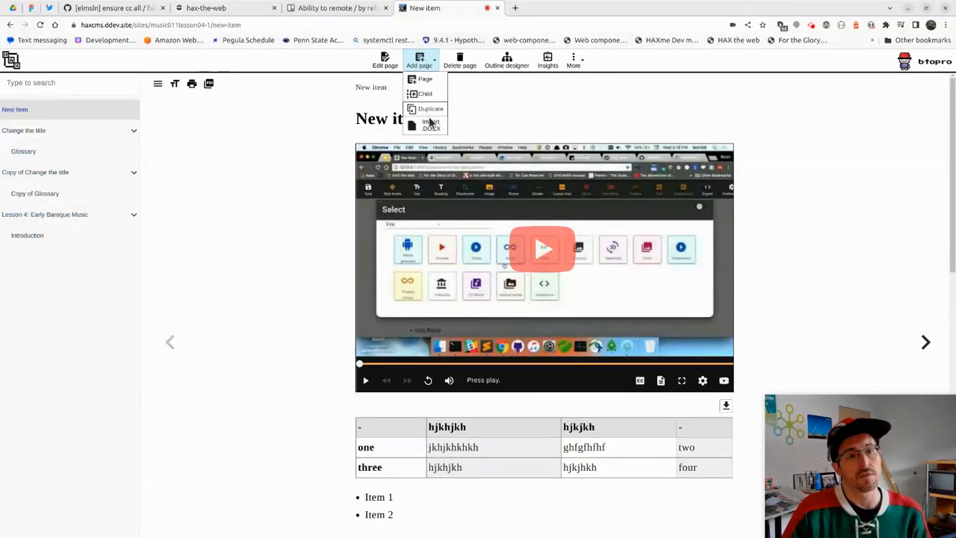
Import simple-import.docx from the Desktop via Import .DOCX
click(424, 127)
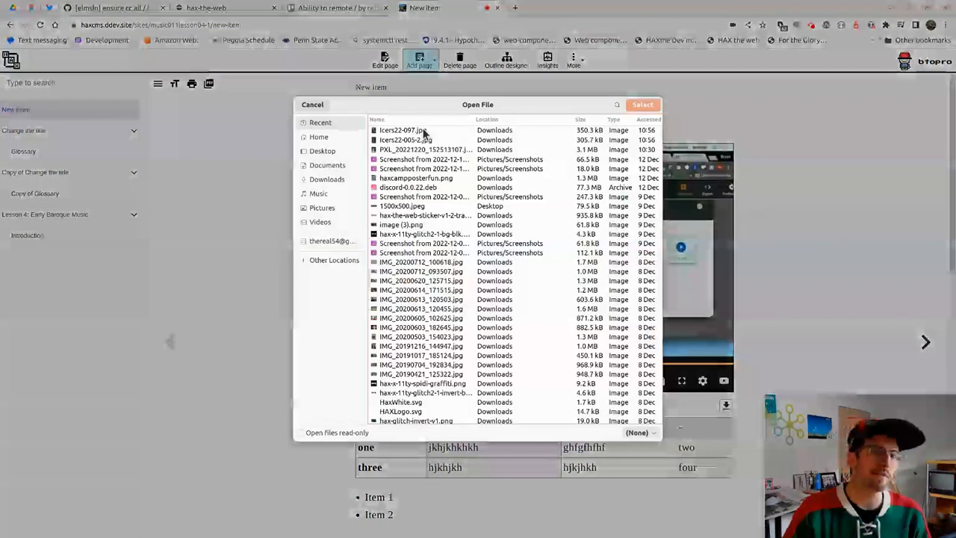
click(334, 168)
click(333, 179)
click(320, 151)
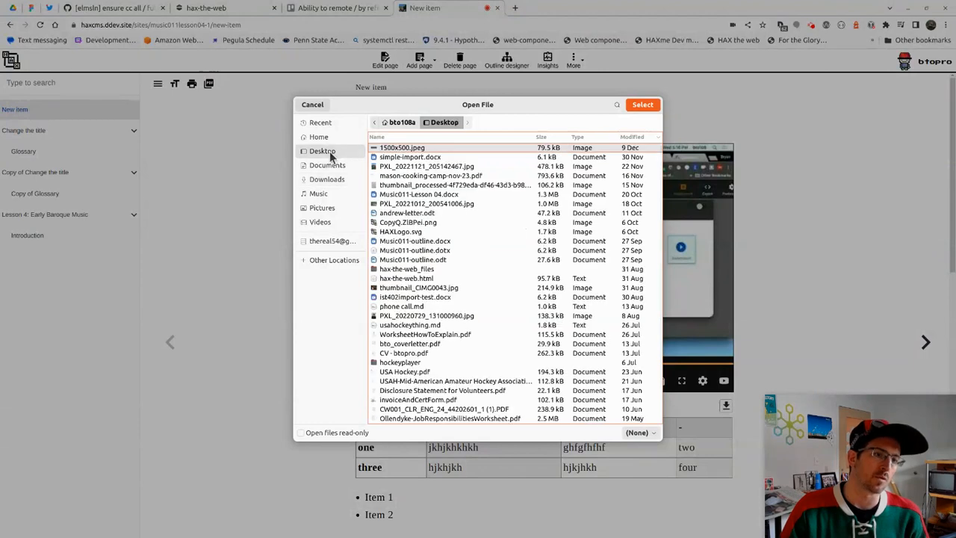
click(426, 158)
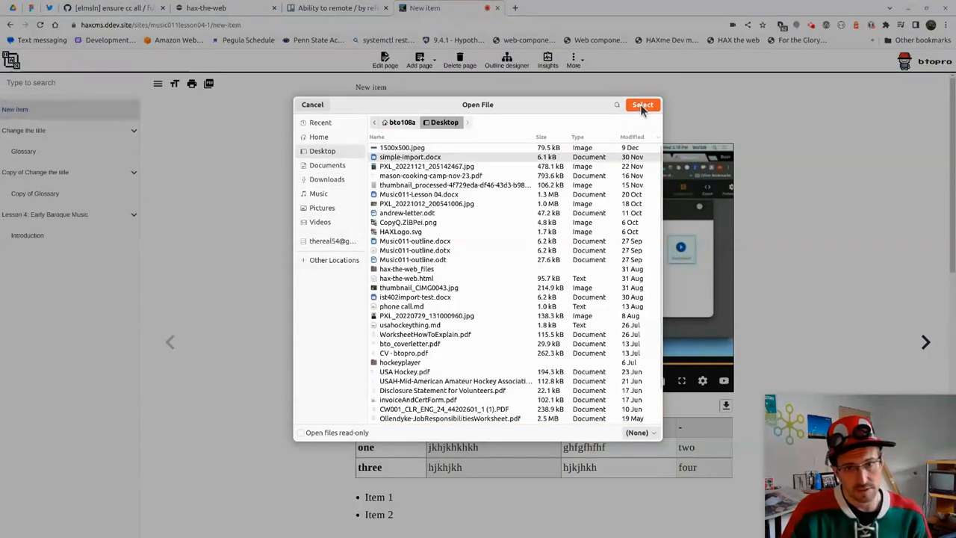
click(642, 104)
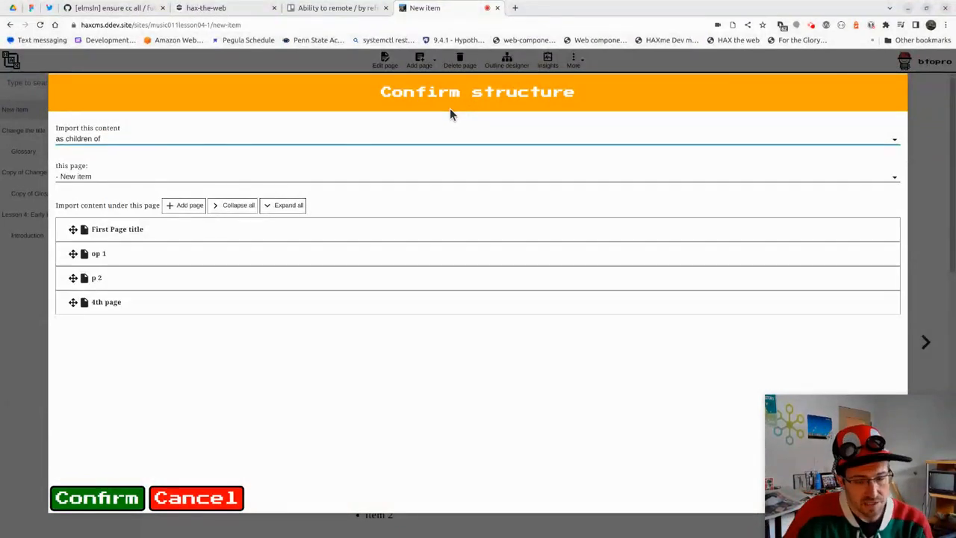
Expand the First Page title, 4th page, p 2 and op 1 rows in the import structure
click(85, 229)
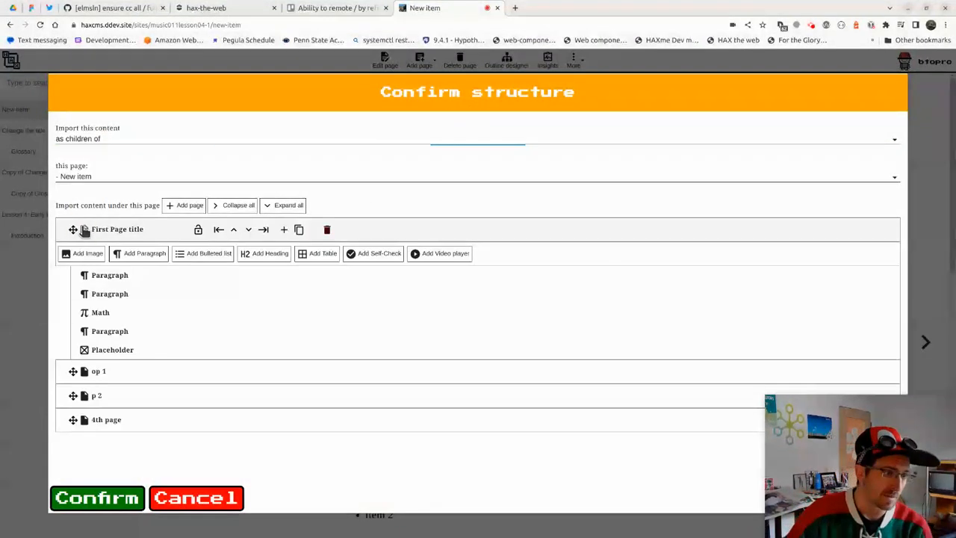
click(84, 420)
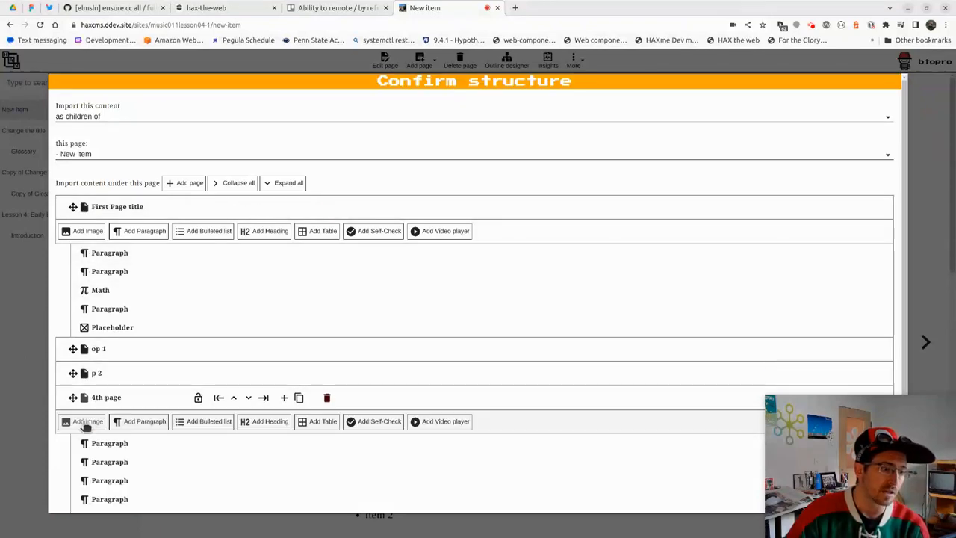
click(84, 373)
click(85, 349)
scroll(117, 265, down, 1)
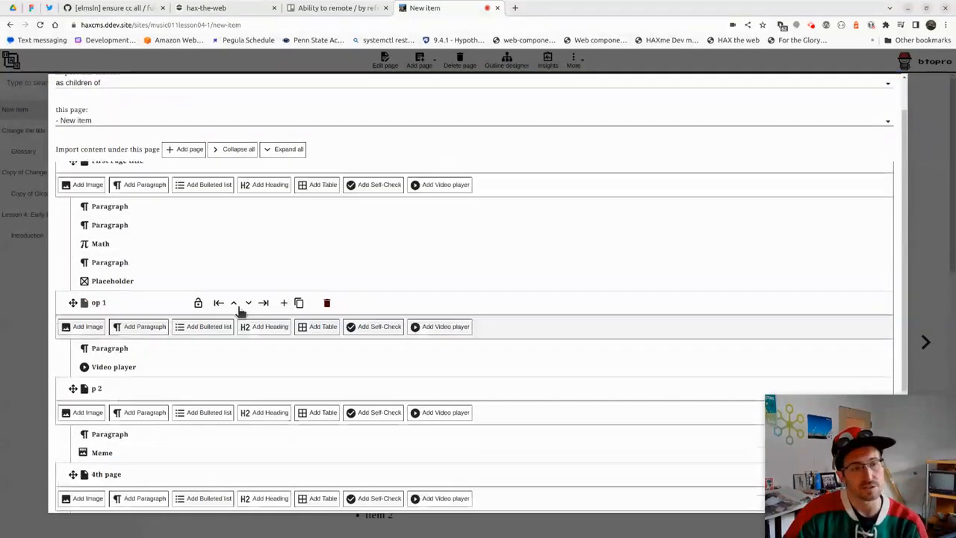
scroll(240, 311, up, 1)
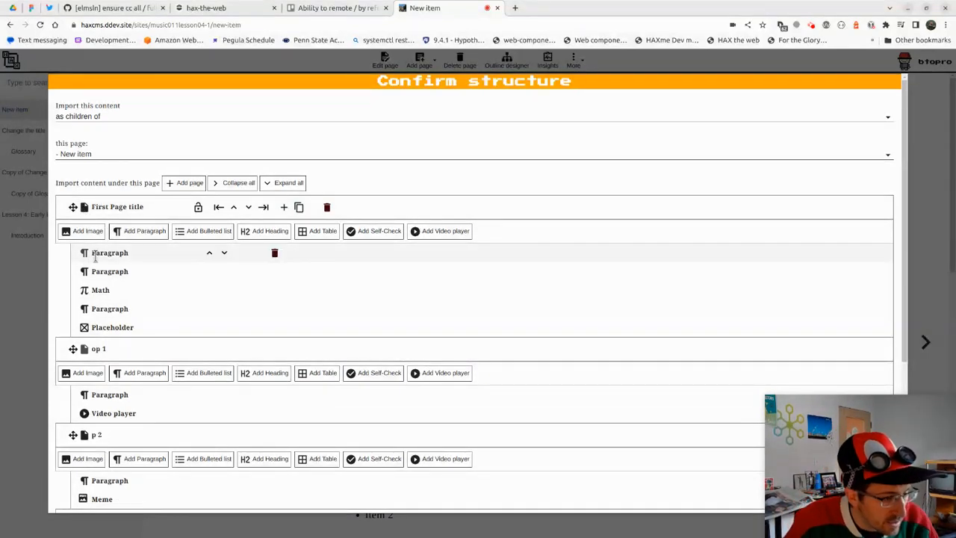
scroll(105, 259, down, 2)
Add three Heading blocks to the top of op 1
click(245, 330)
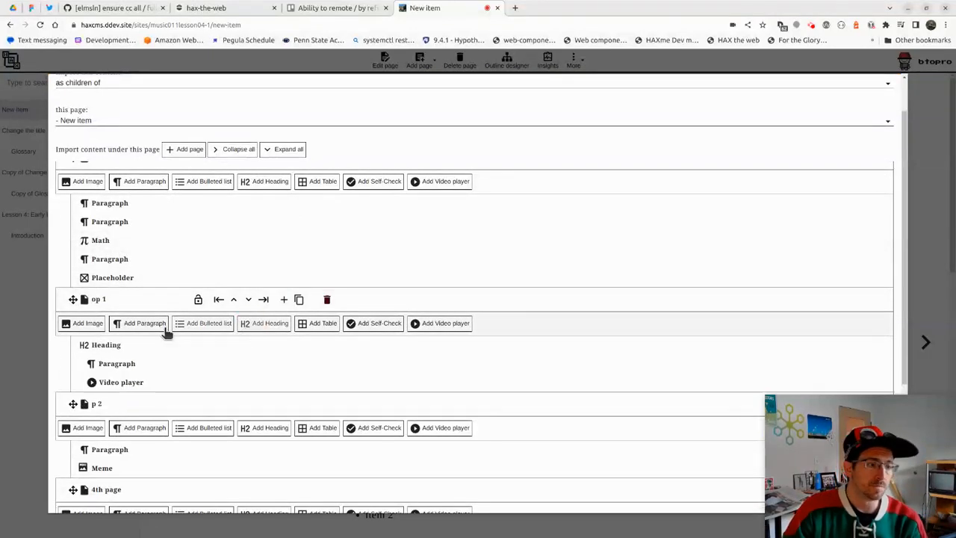
click(266, 325)
click(267, 326)
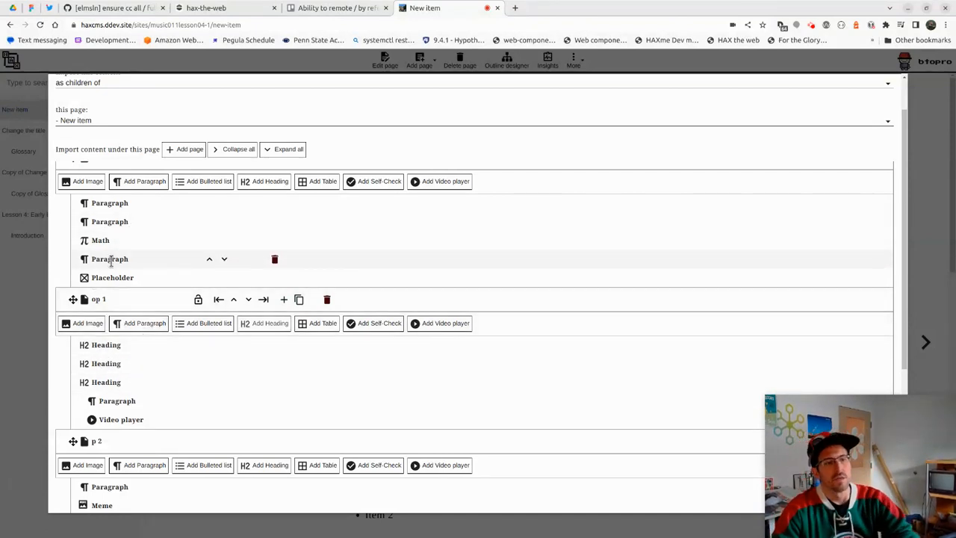
scroll(123, 247, up, 1)
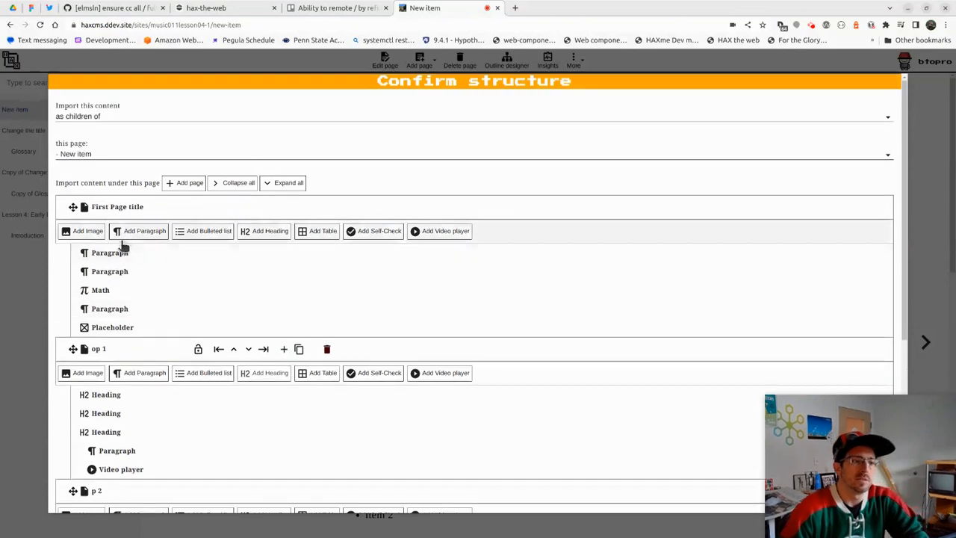
scroll(123, 247, down, 5)
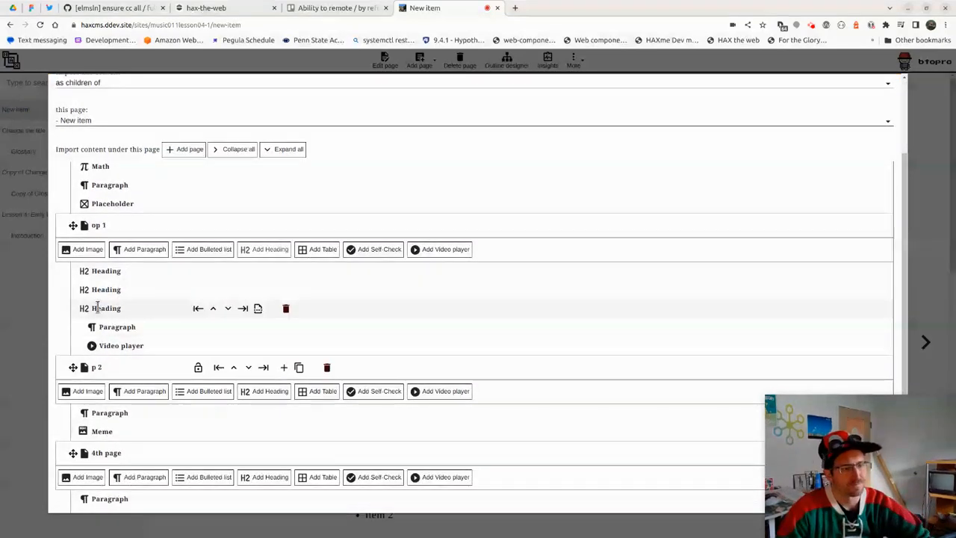
scroll(97, 307, down, 3)
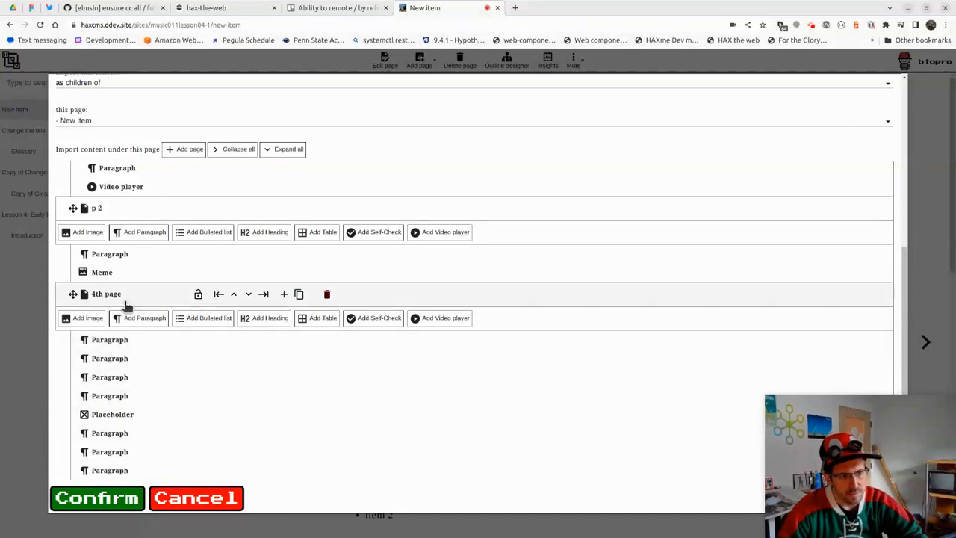
Nest the 4th page under p 2 and rename it Stuff
double_click(106, 295)
click(267, 295)
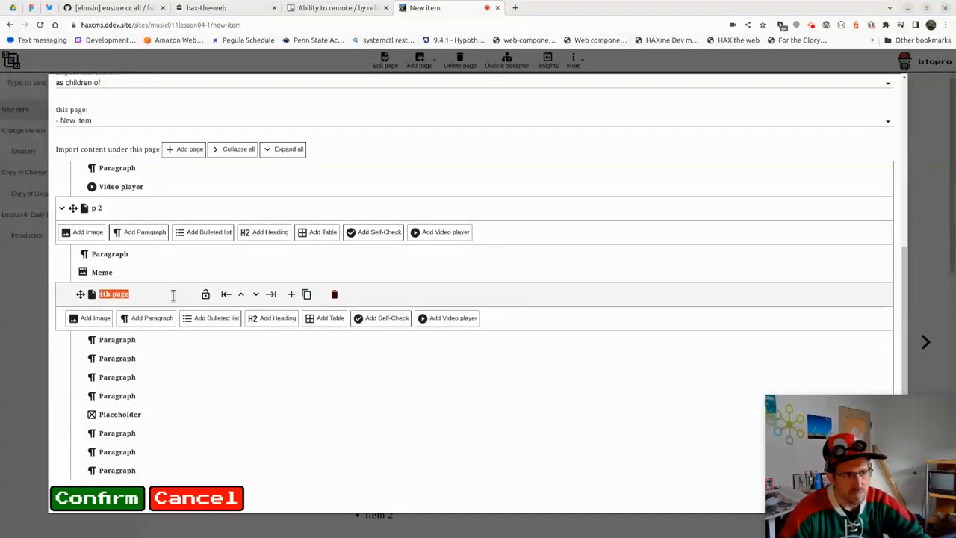
double_click(117, 294)
text(Stu)
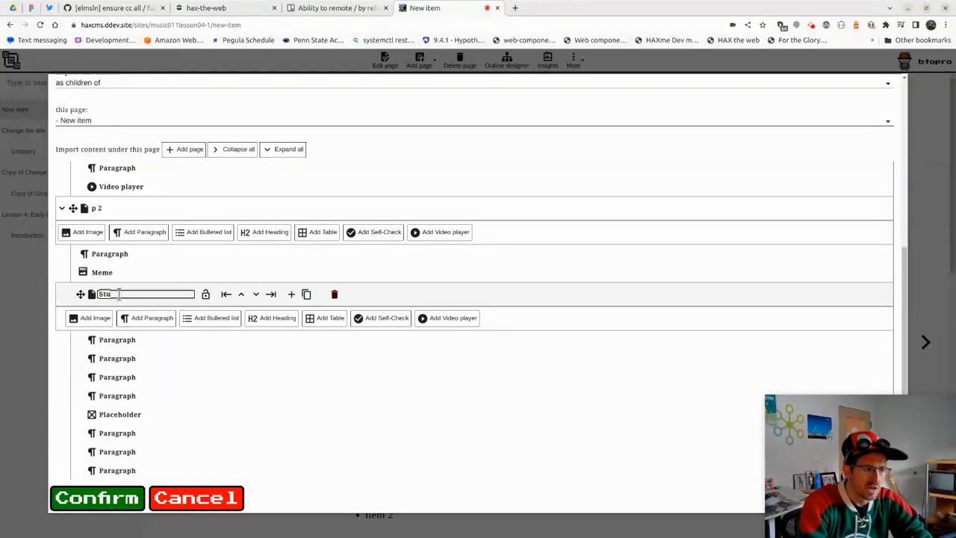
text(ff)
key(Return)
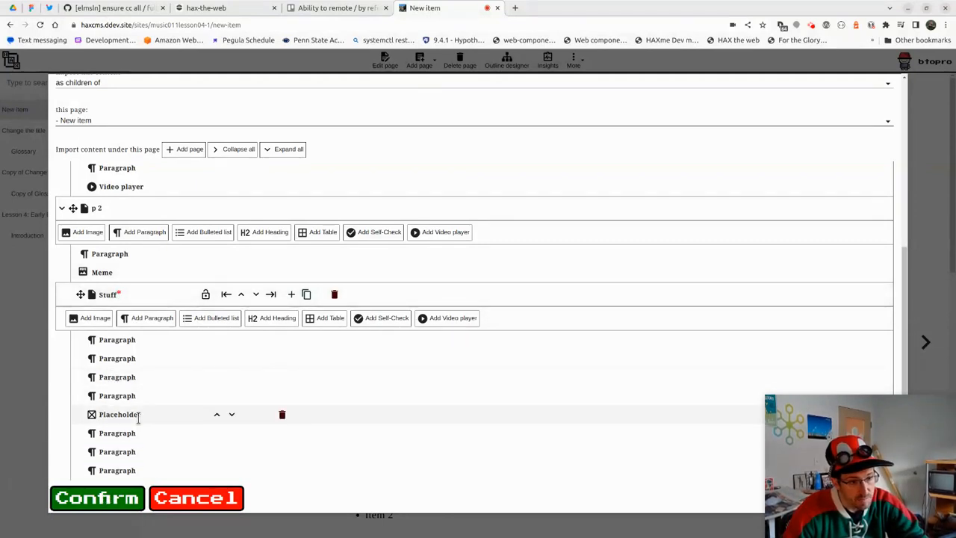
Remove Stuff's Placeholder and p 2's Meme blocks, then confirm the import structure
click(282, 415)
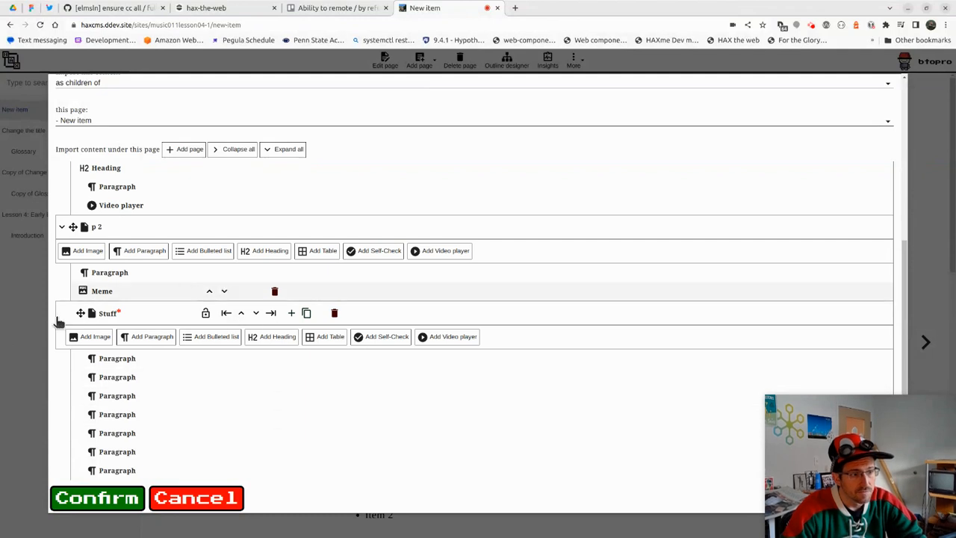
click(274, 292)
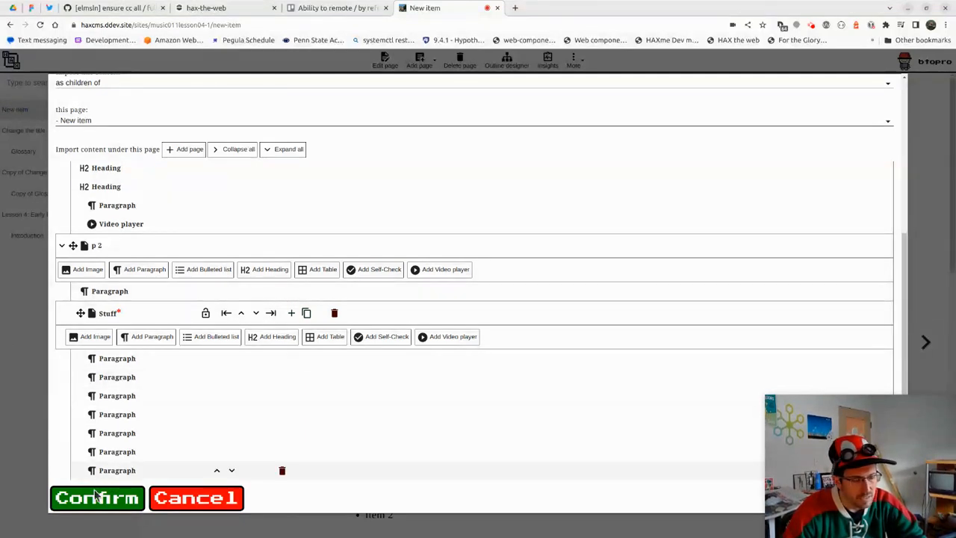
click(95, 496)
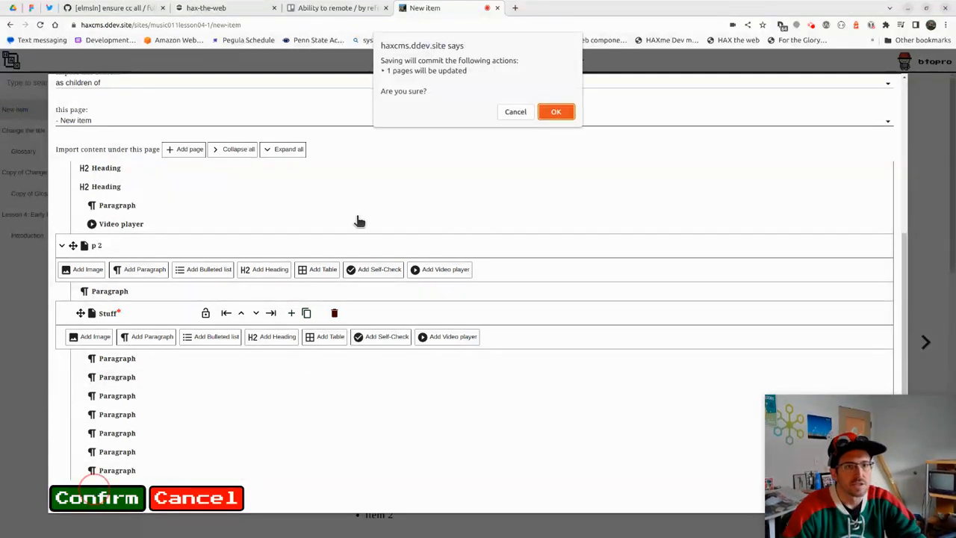
click(555, 112)
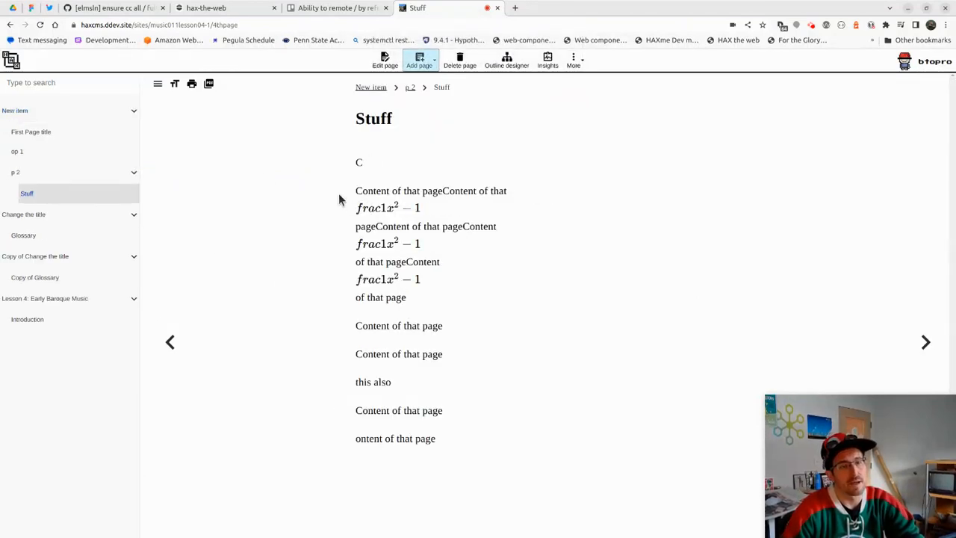
Check p 2 and the Stuff page's rendered formulas
click(97, 172)
click(68, 192)
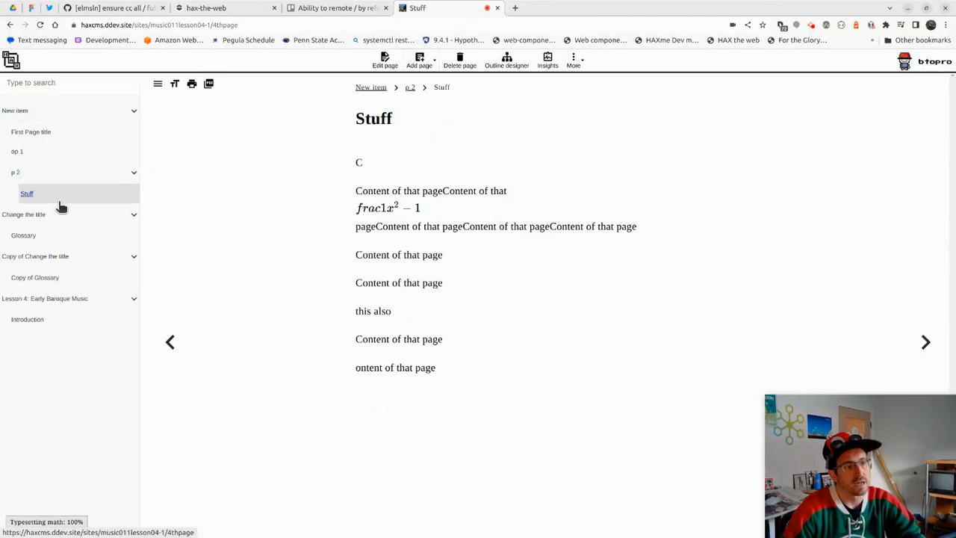
drag(361, 211, 407, 218)
drag(397, 274, 331, 224)
click(319, 174)
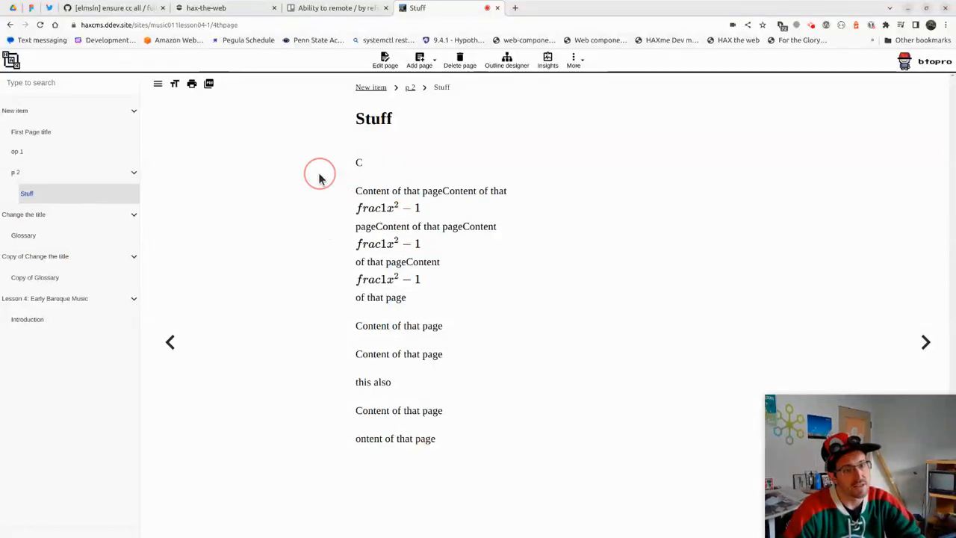
Look through Change the title, Glossary, p 2, op 1 and First Page title
click(33, 216)
click(30, 236)
click(36, 172)
click(32, 151)
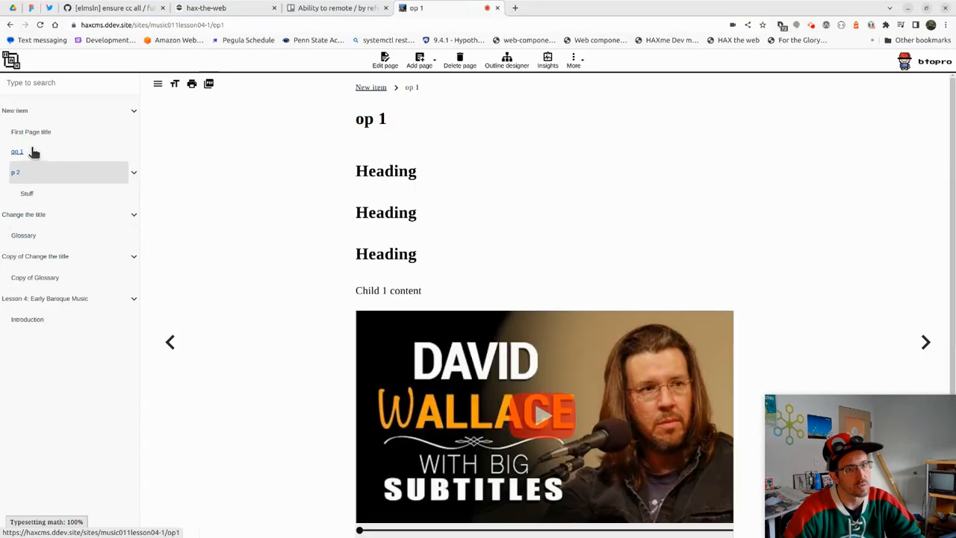
click(34, 133)
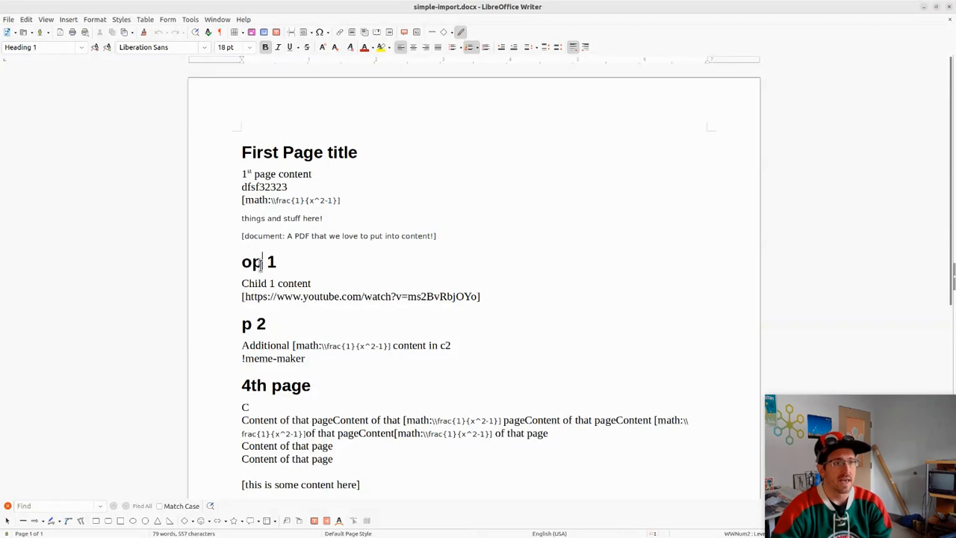
Restyle the 4th page heading as Heading 2
click(271, 384)
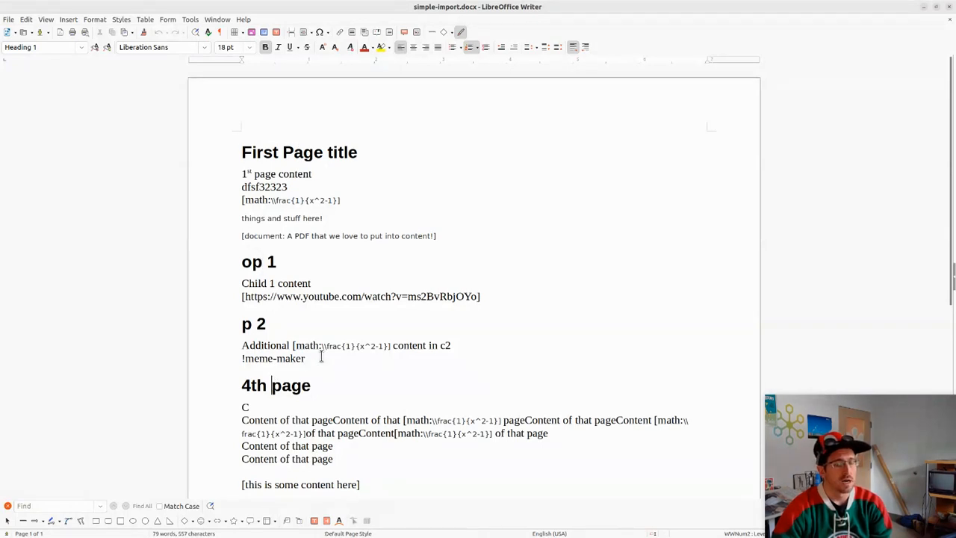
click(82, 47)
click(48, 137)
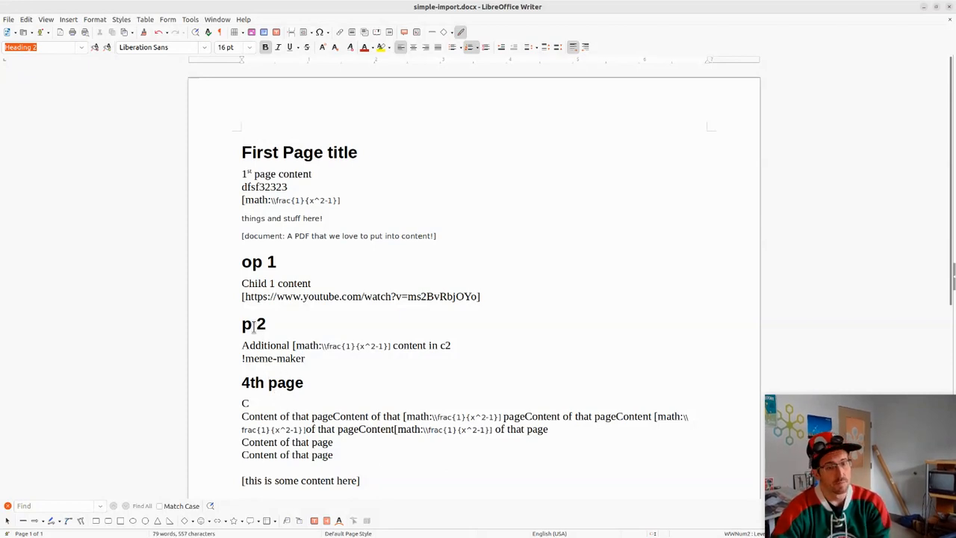
Review the PDF placeholder and math formula lines, then close simple-import.docx without saving
scroll(360, 304, down, 2)
scroll(360, 304, down, 7)
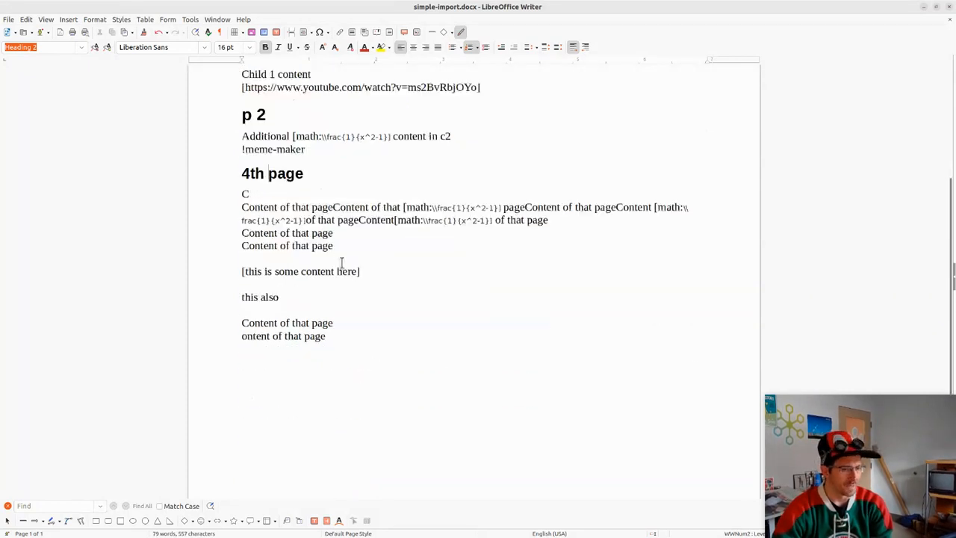
scroll(352, 322, up, 8)
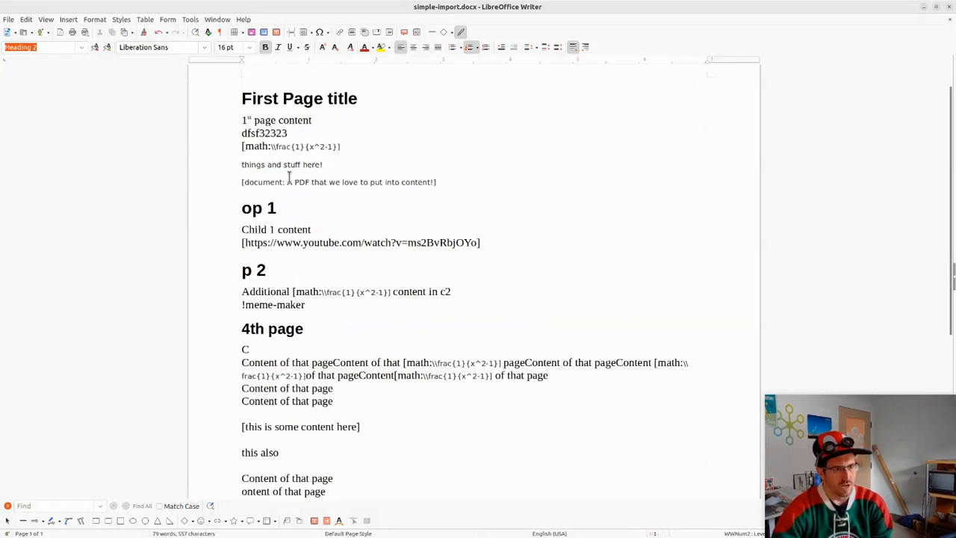
drag(243, 185, 448, 181)
click(448, 182)
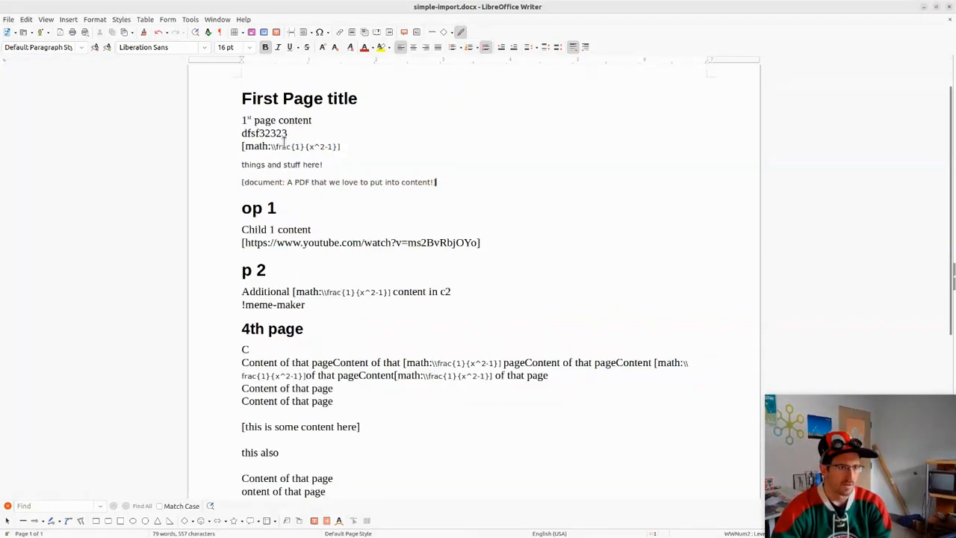
drag(237, 146, 351, 145)
click(353, 148)
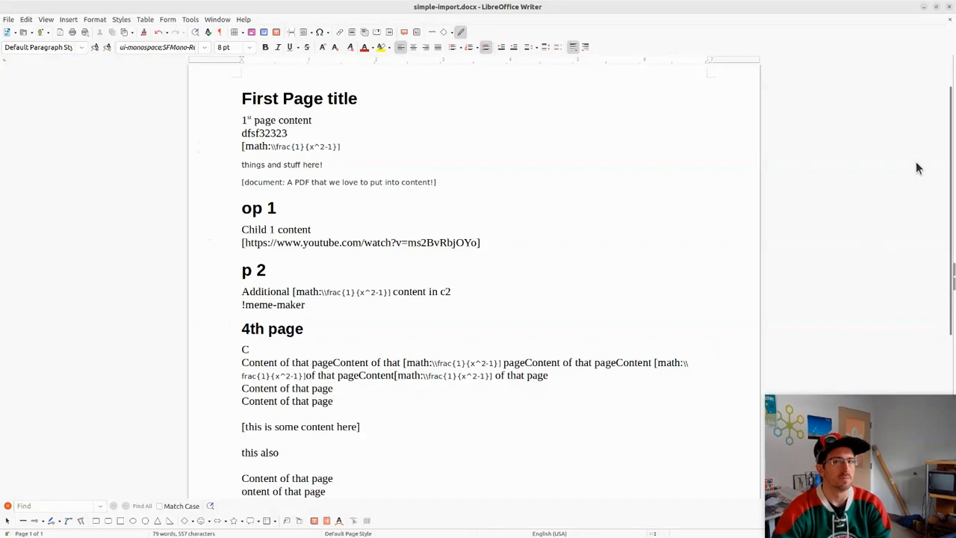
click(949, 7)
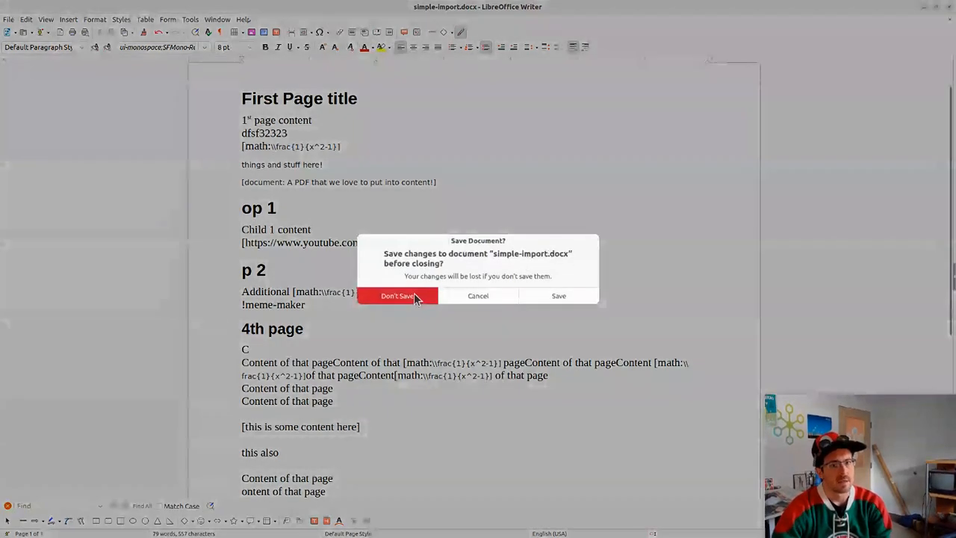
click(558, 296)
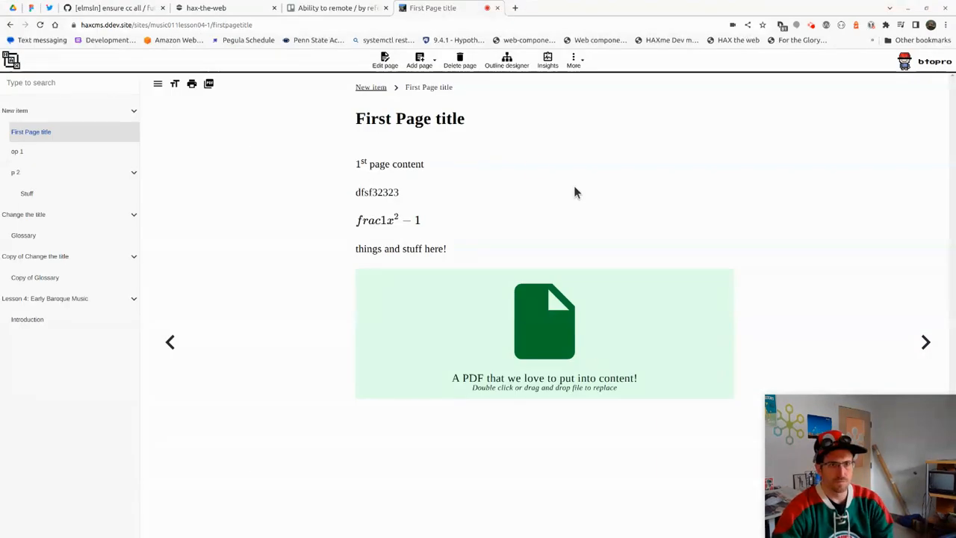
Edit First Page title and show its PDF placeholder's settings
click(385, 60)
click(546, 337)
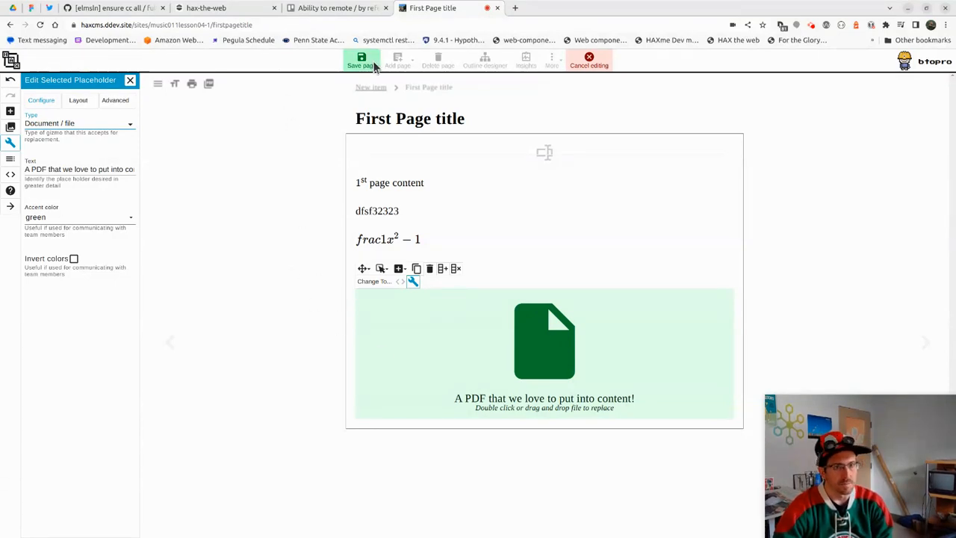
Add two lines of filler text to the 1st page content paragraph and save the page
click(446, 186)
text(hghghjghjghjghj)
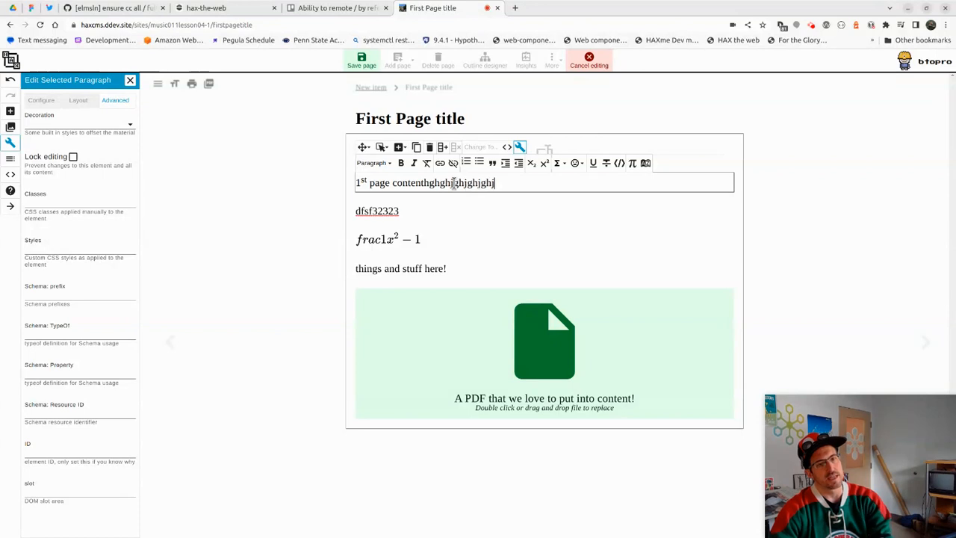
key(Return)
text(hgjghjghjgjg)
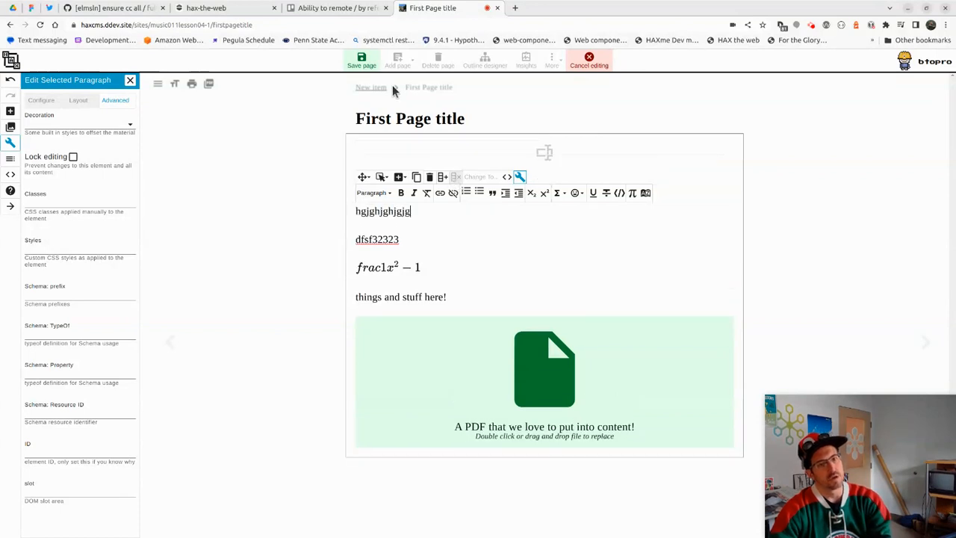
click(361, 60)
click(550, 164)
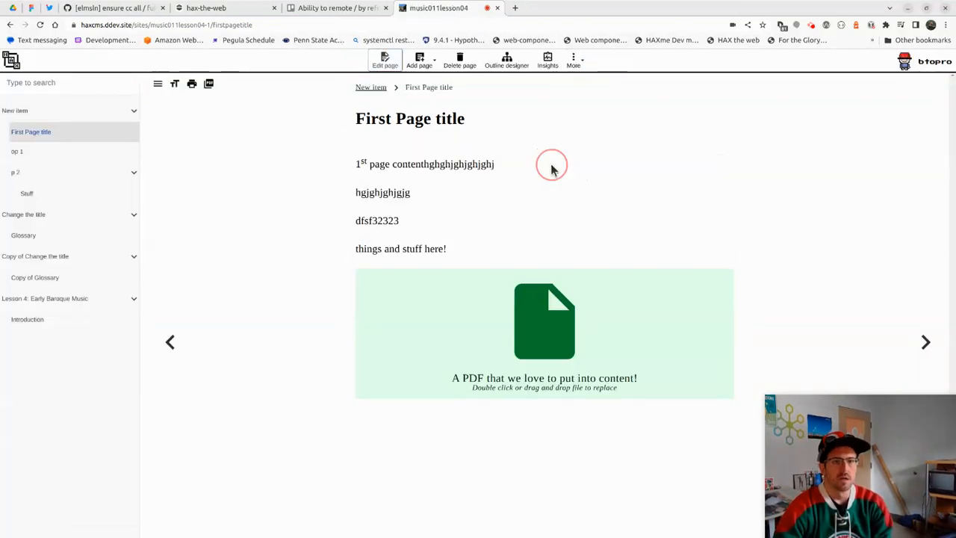
click(548, 64)
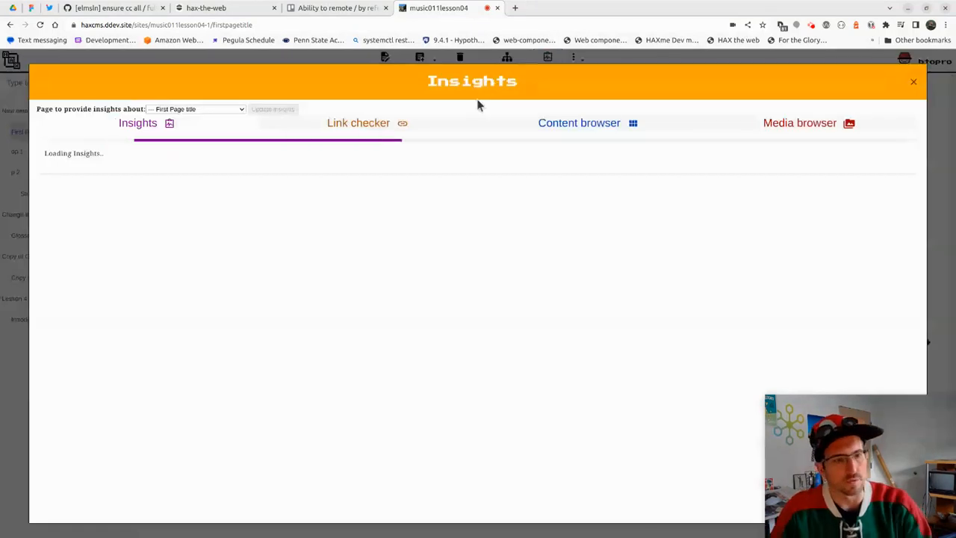
click(226, 106)
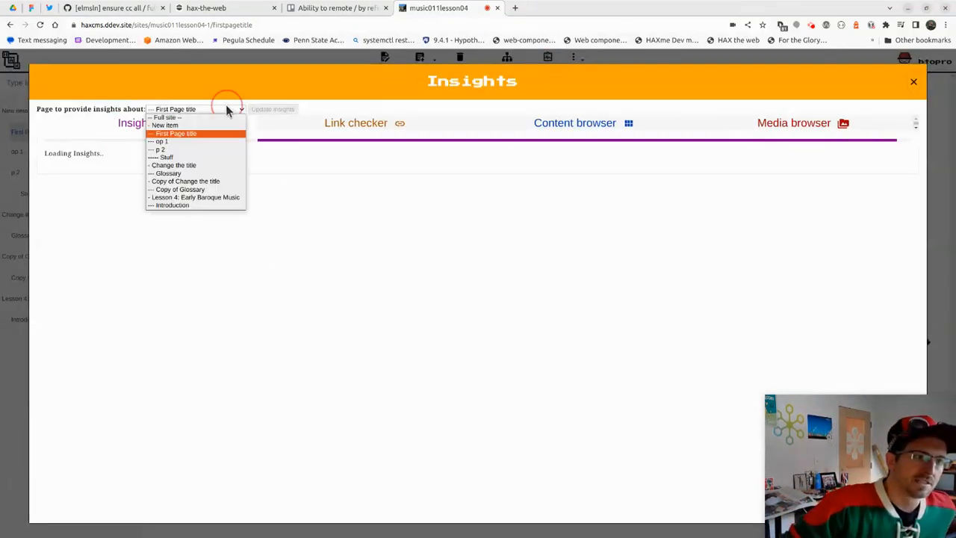
click(334, 353)
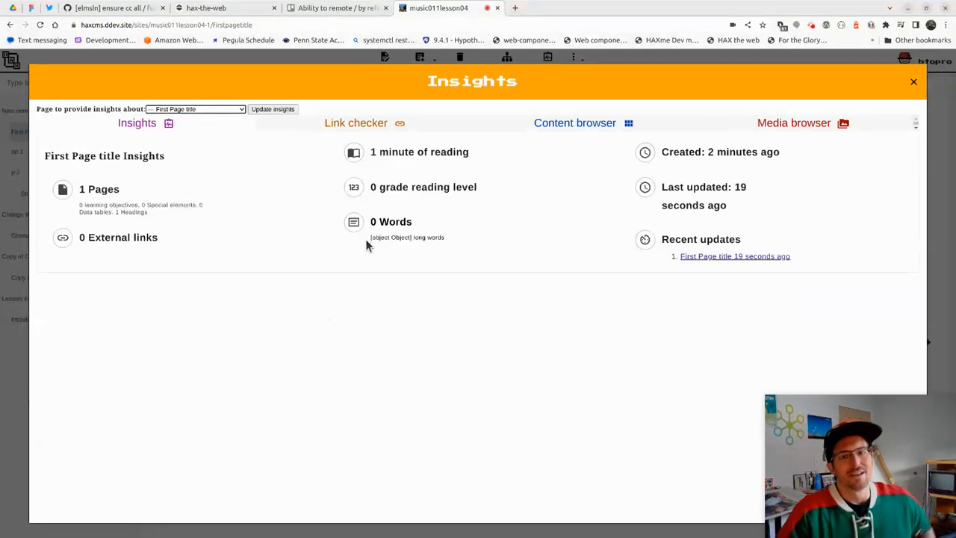
click(213, 109)
click(218, 118)
click(273, 109)
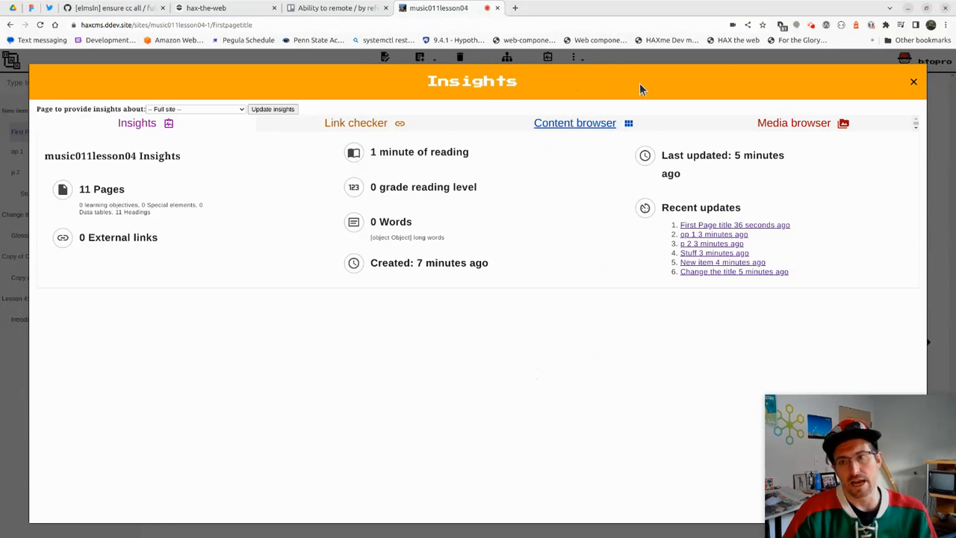
click(914, 84)
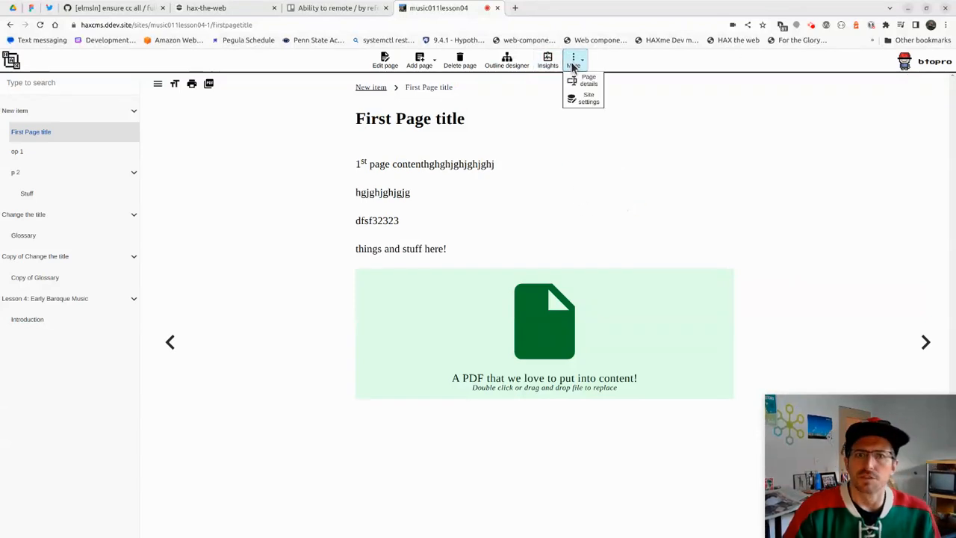
Bring up Share site with sharing kept open to anyone
click(926, 62)
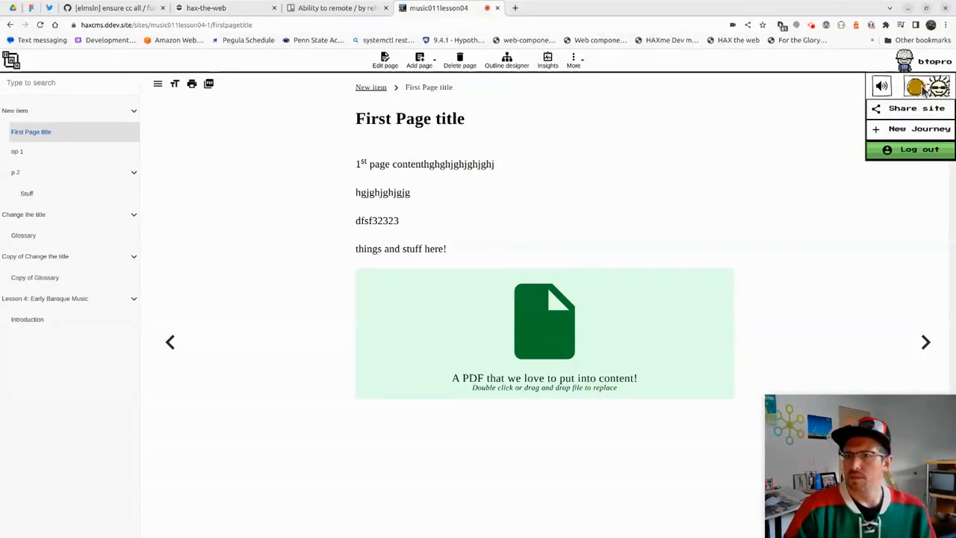
click(915, 108)
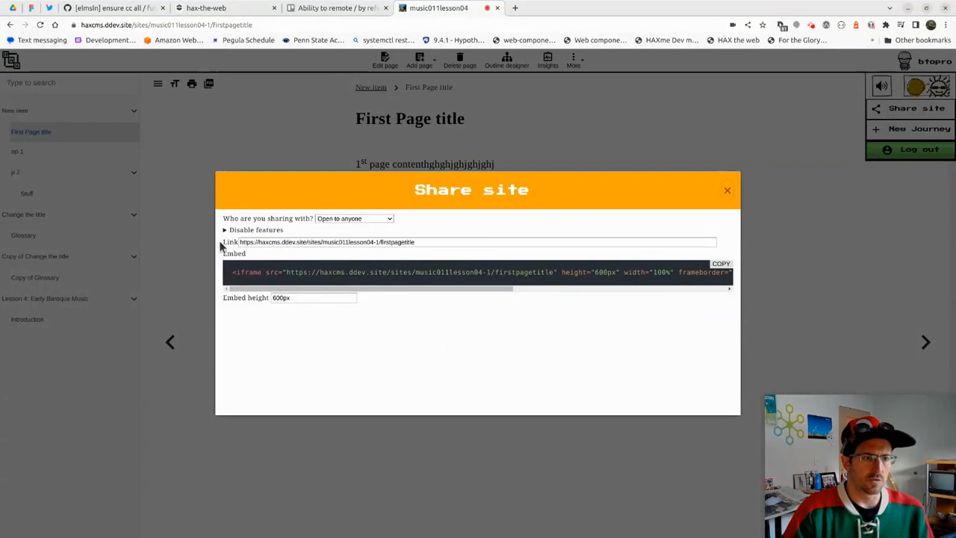
click(353, 222)
click(366, 218)
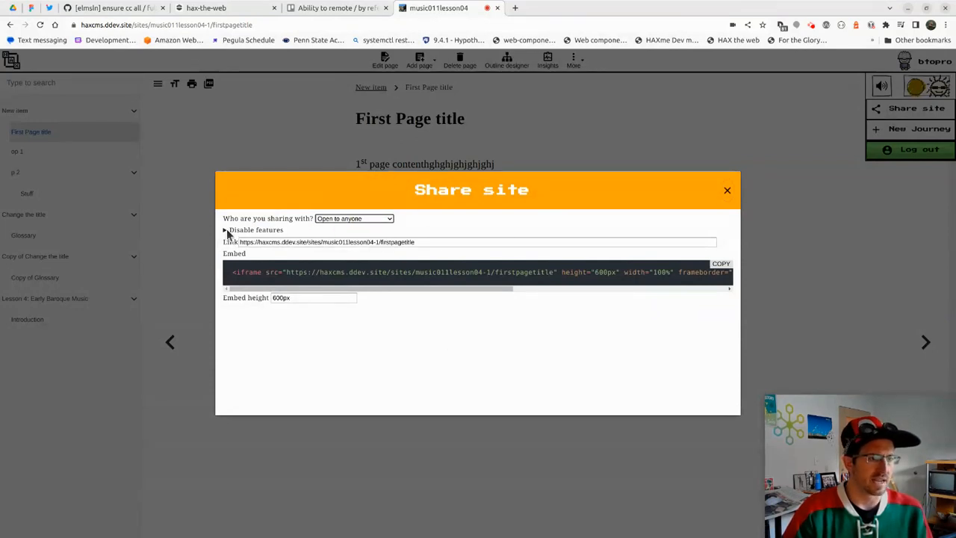
Disable left col, right col, search, breadcrumb, print and rss in the share link
click(225, 230)
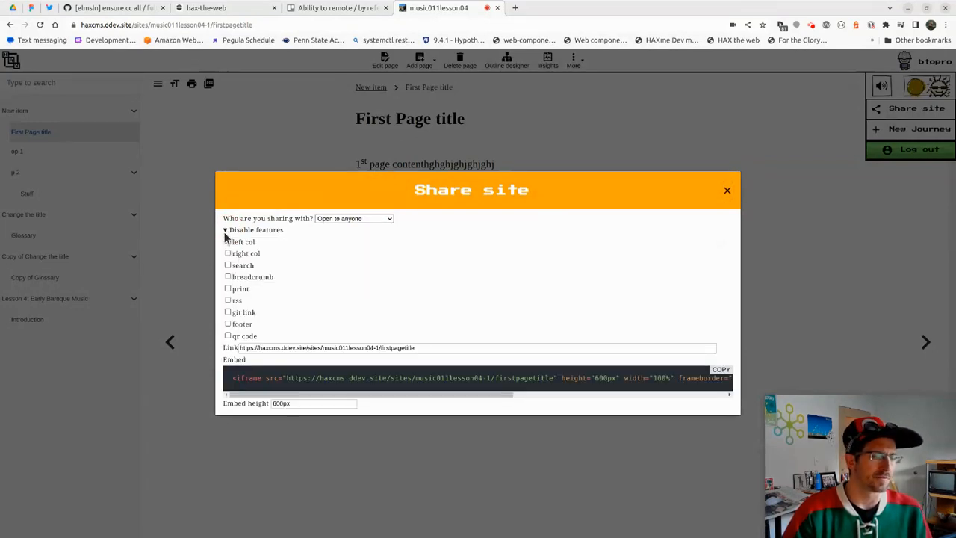
click(227, 242)
click(228, 253)
click(227, 265)
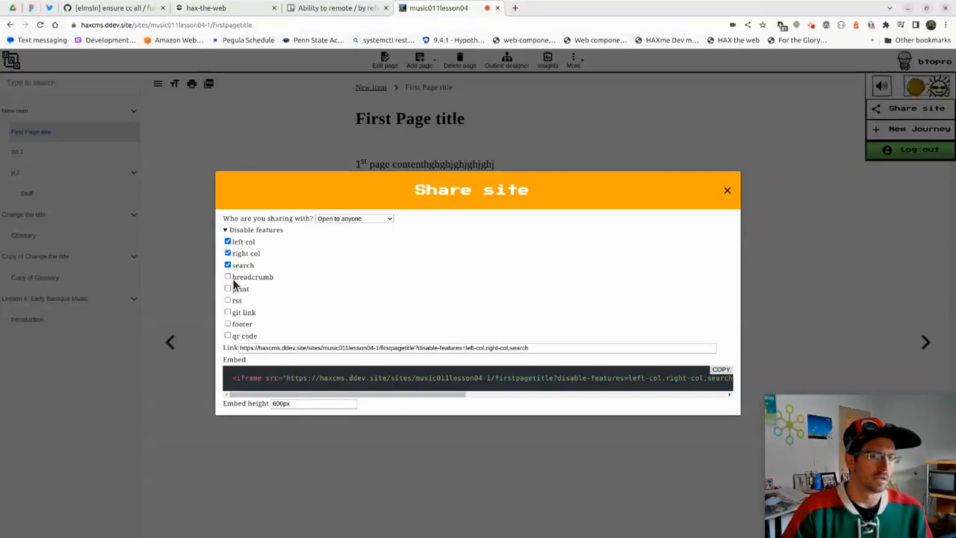
click(228, 277)
click(228, 289)
click(227, 301)
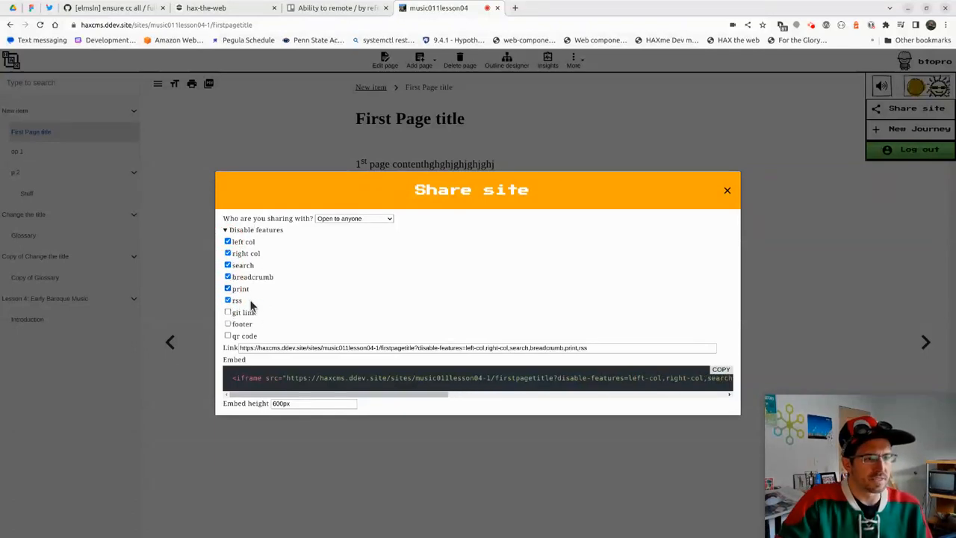
Select the generated share link URL and close the share dialog
click(284, 347)
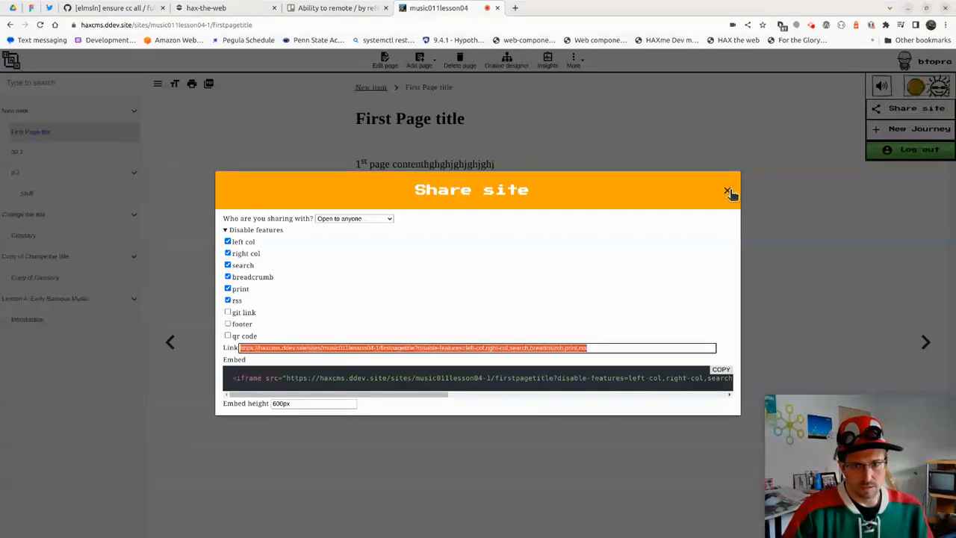
click(727, 191)
click(286, 23)
Load First Page title from the pasted share link in the signed-in window
text(https://haxcms.ddev.site/sites/music011lesson04-1/firstpagetitle?disable-features=left-col,right-col,search,breadcrumb,print,rss)
key(Return)
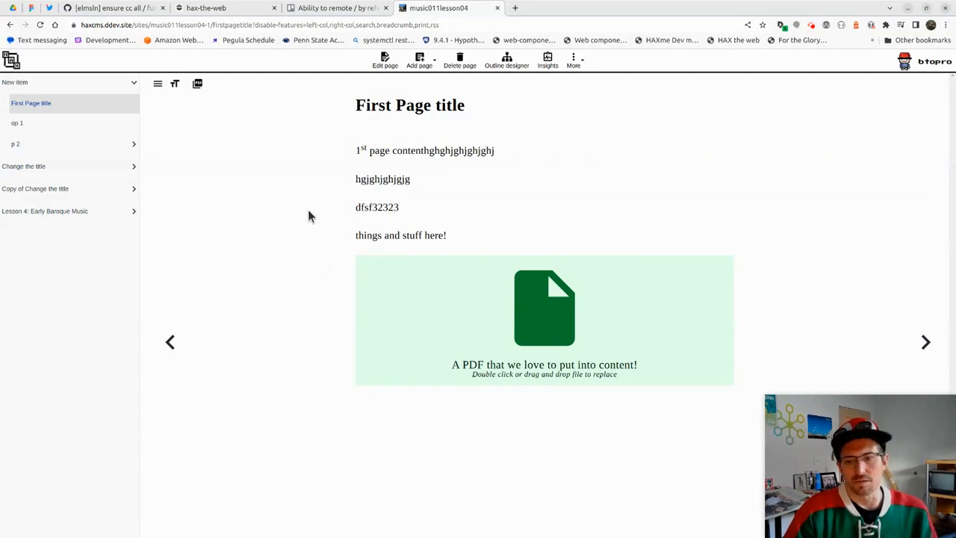
click(308, 174)
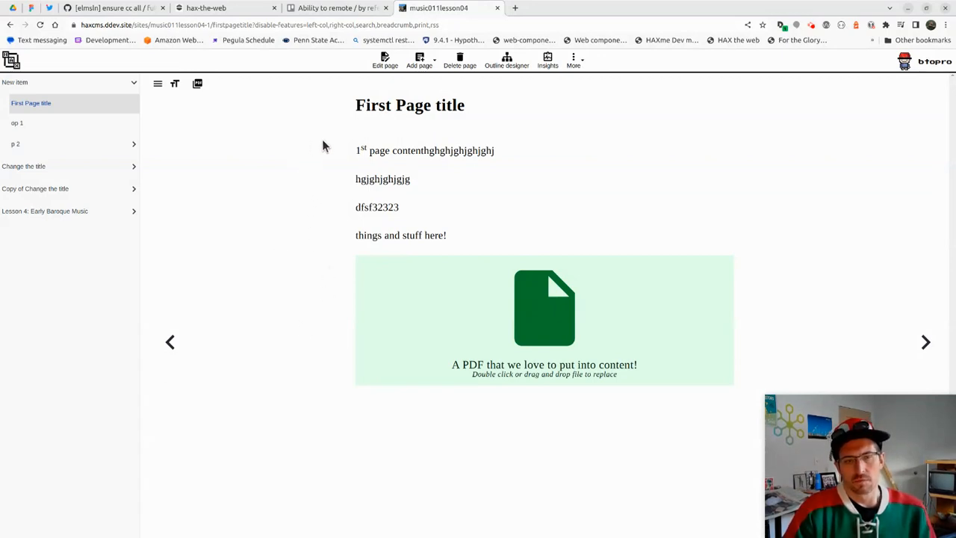
click(291, 160)
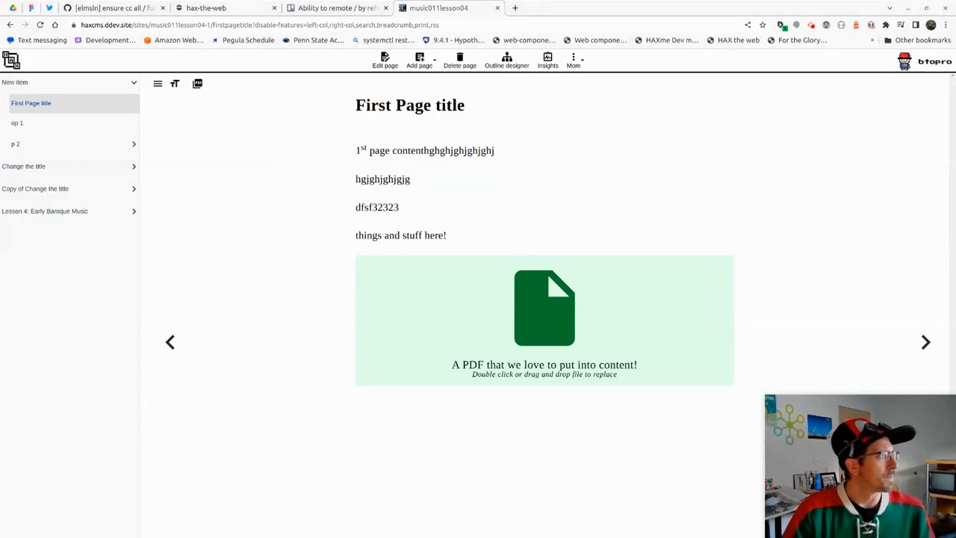
Test the same share link in a private window, then close it and return to the main window
key(ctrl+shift+n)
text(https://haxcms.ddev.site/sites/music011lesson04-1/firstpagetitle?disable-features=left-col,right-col,search,breadcrumb,print,rss)
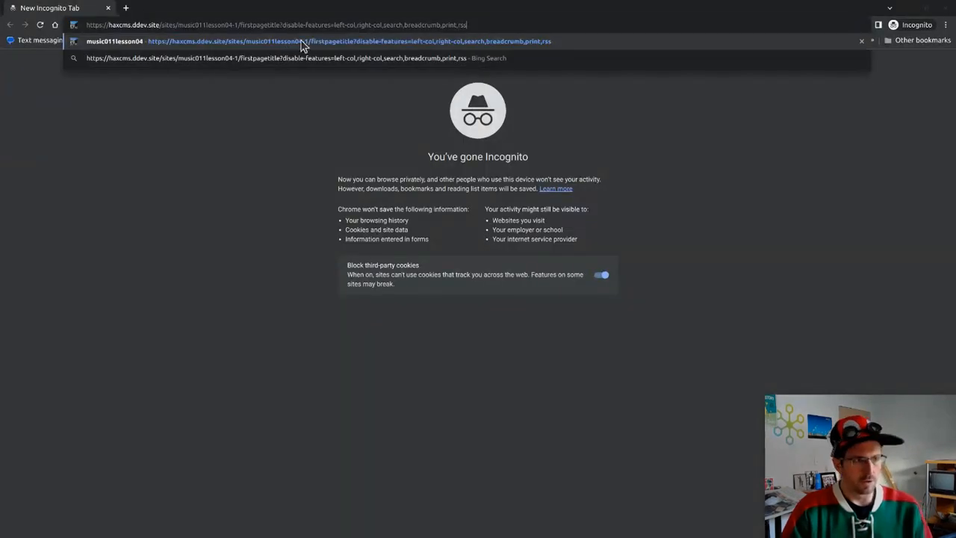
key(Return)
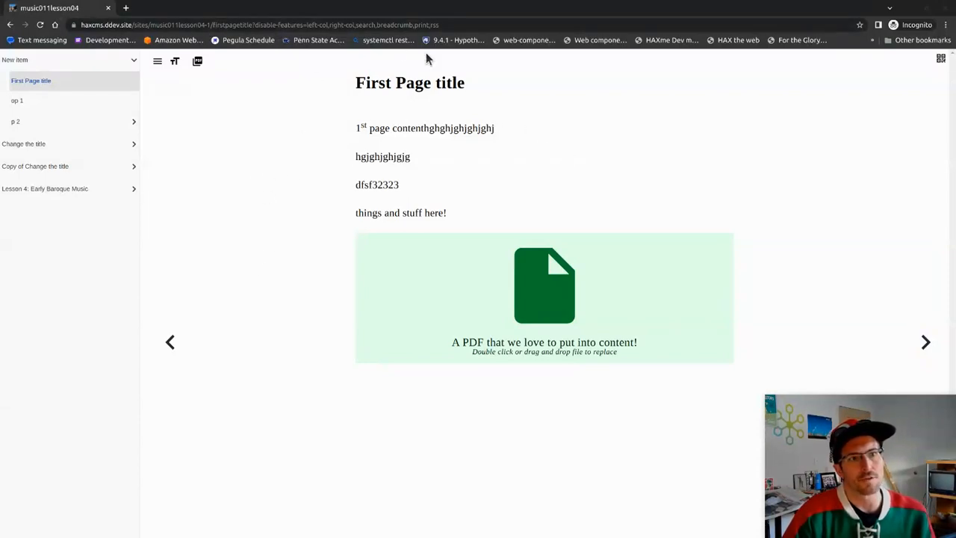
double_click(437, 25)
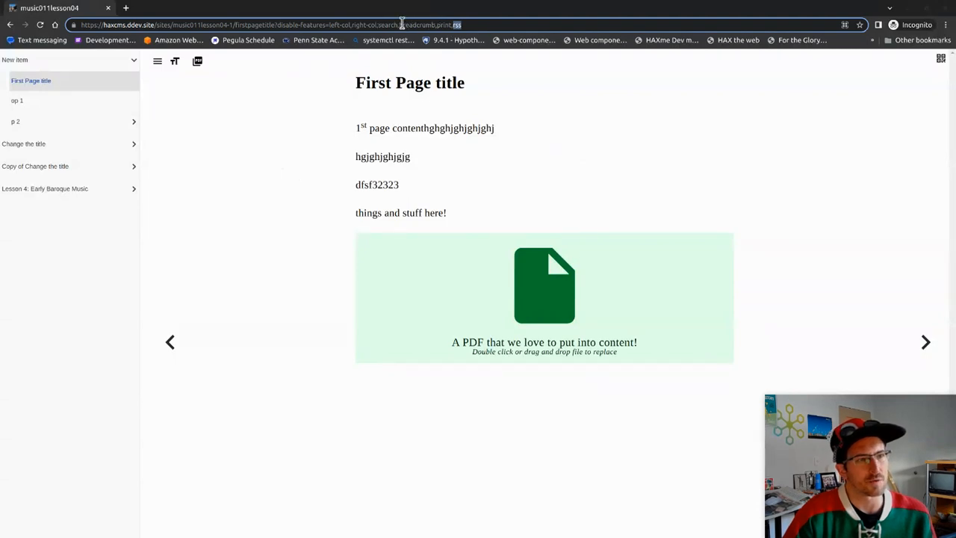
click(383, 127)
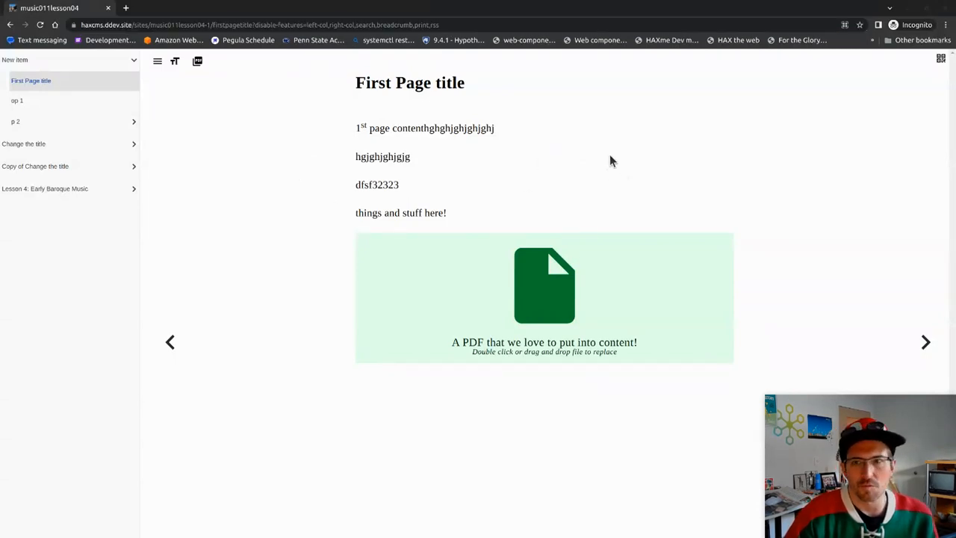
click(947, 9)
click(318, 173)
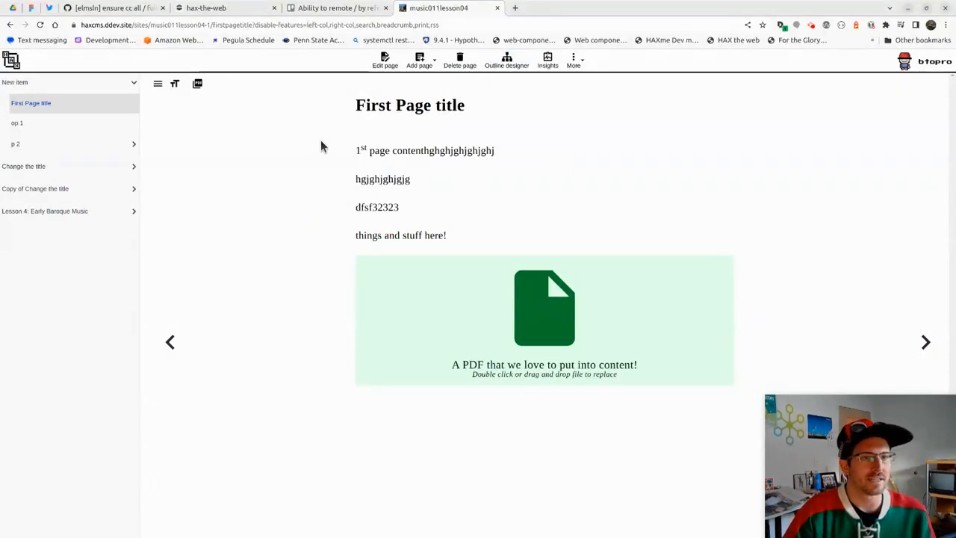
Edit First Page title and turn the word 'contenthghjhghjghjghj' into a link
click(377, 67)
click(421, 169)
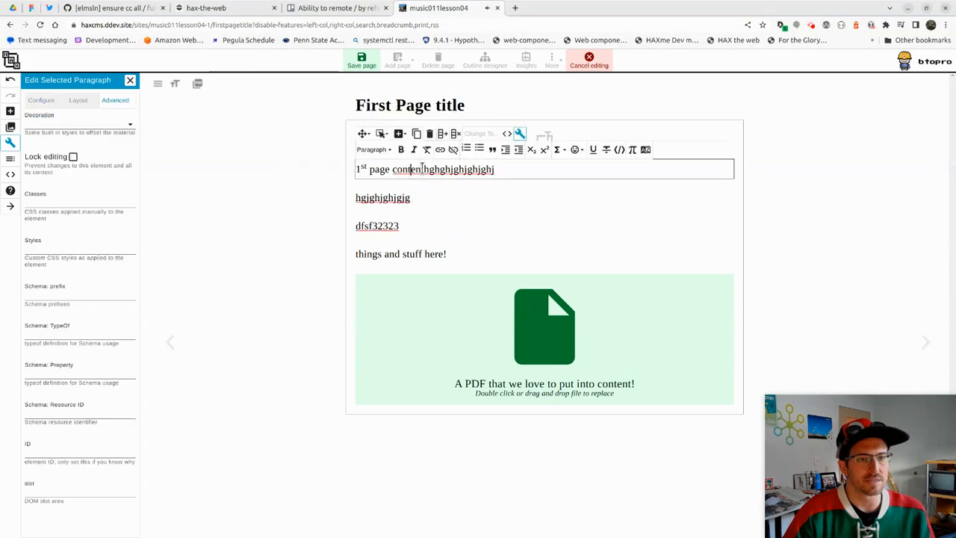
double_click(427, 168)
click(440, 150)
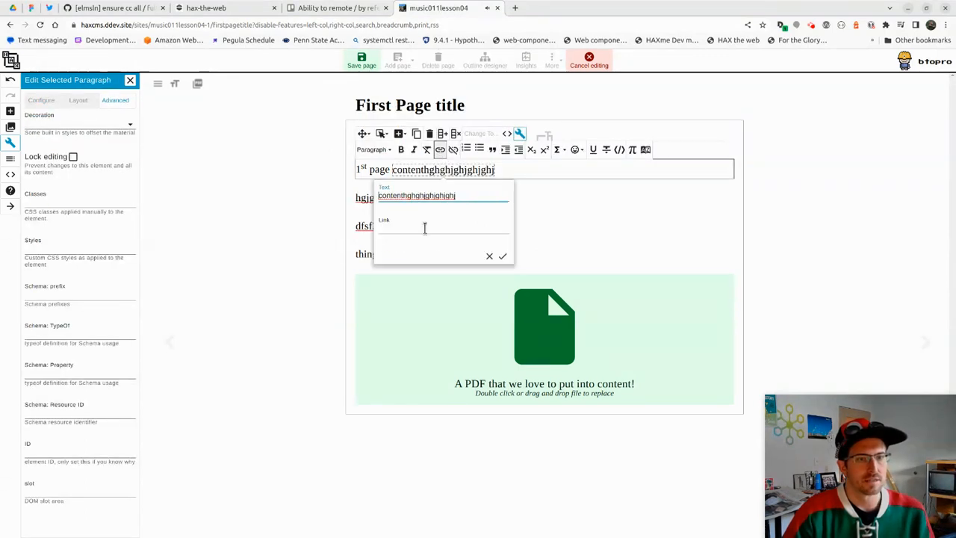
click(501, 257)
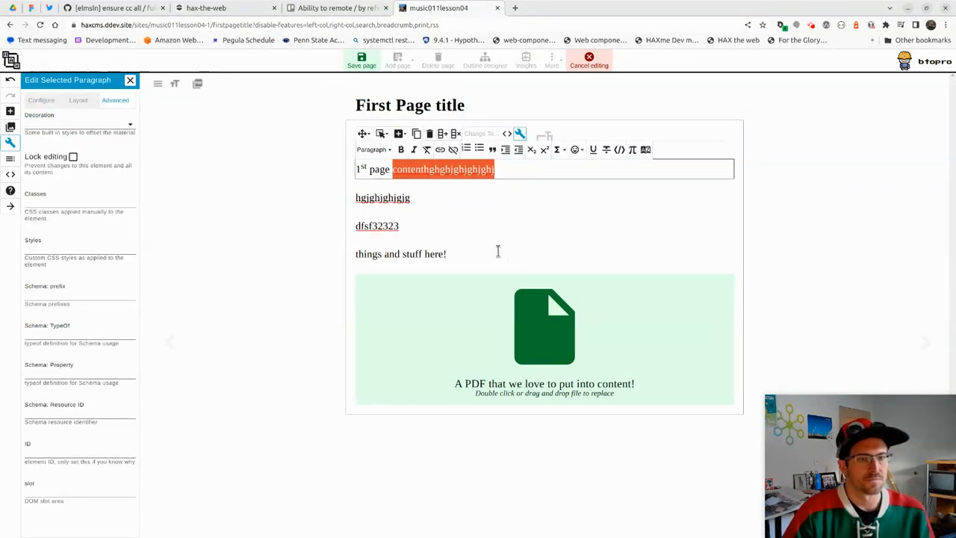
double_click(427, 169)
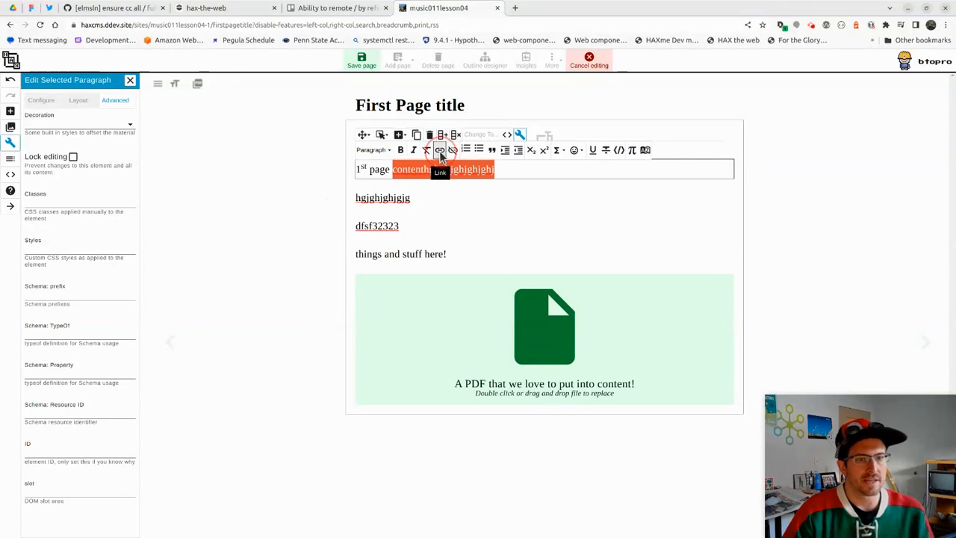
click(440, 150)
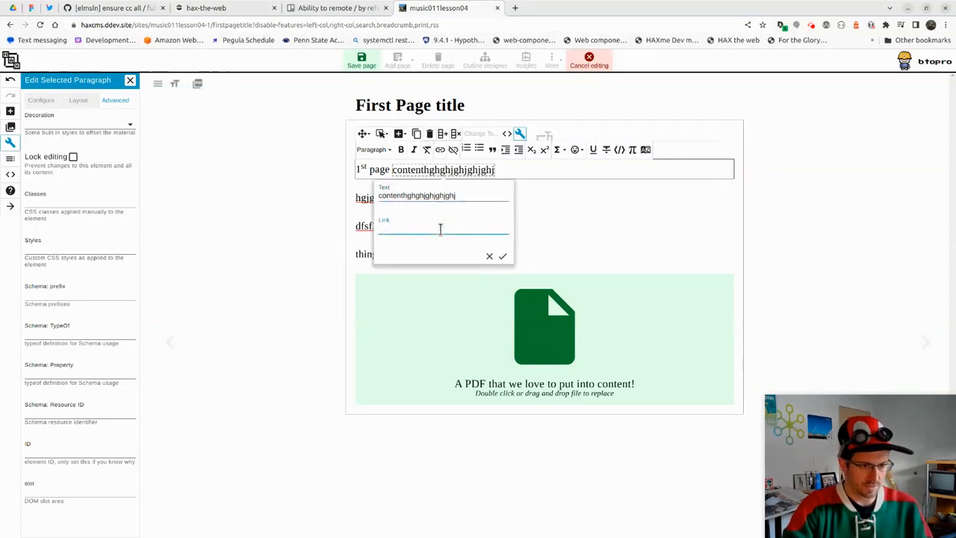
key(Tab)
key(Tab)
key(Return)
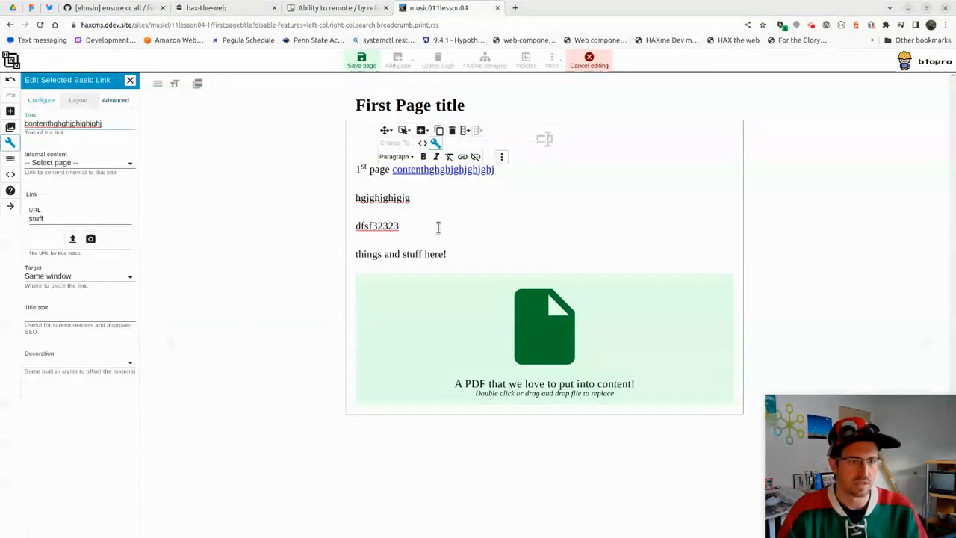
Replace the link's URL with the internal page 'Change the title' and save the page
click(431, 171)
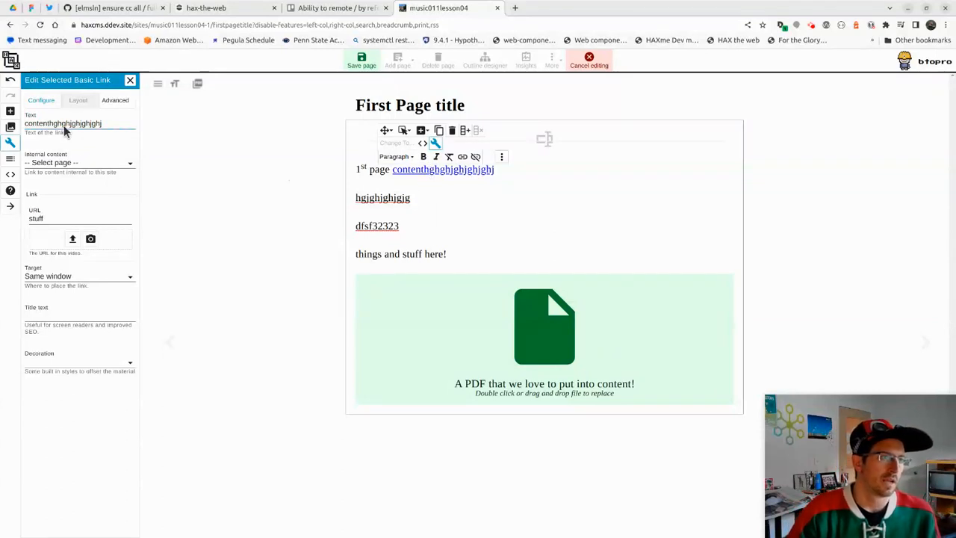
double_click(44, 219)
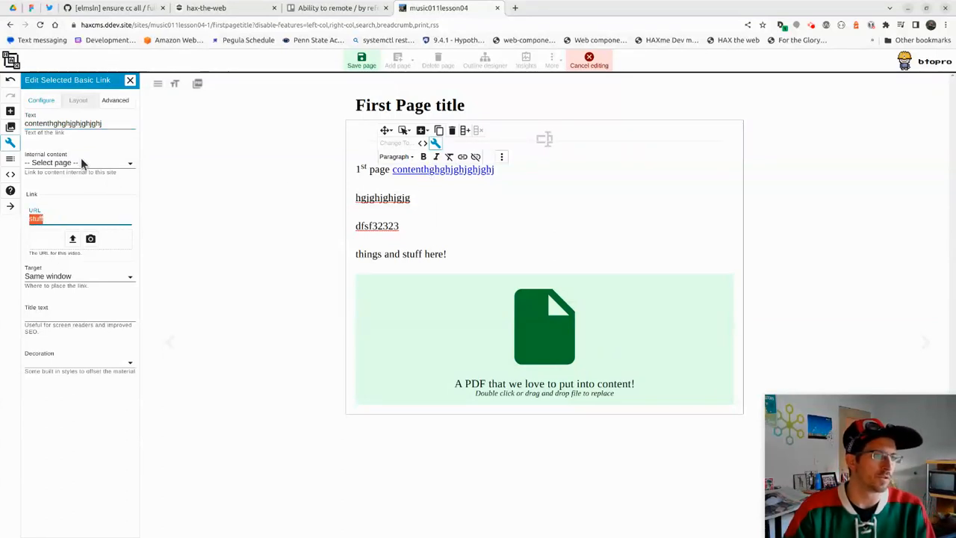
key(BackSpace)
click(86, 164)
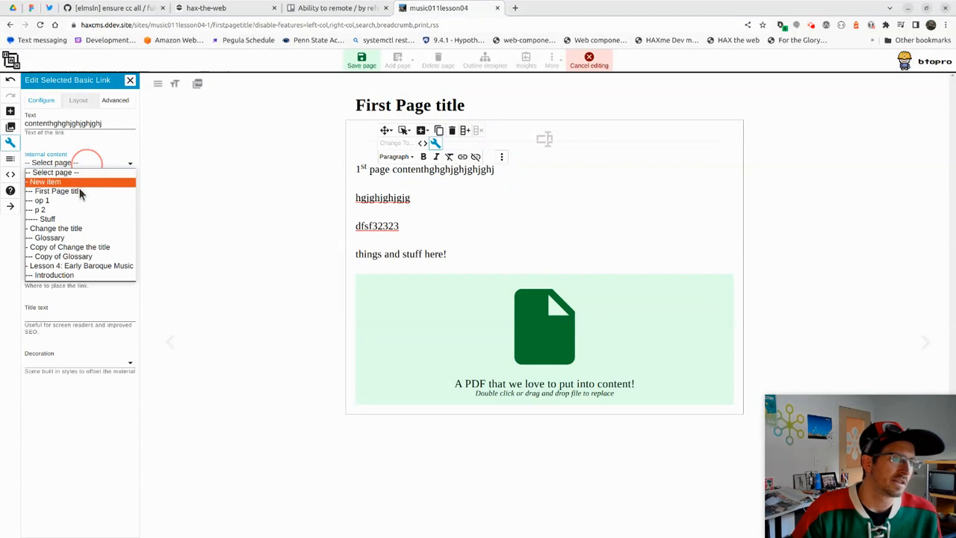
click(79, 229)
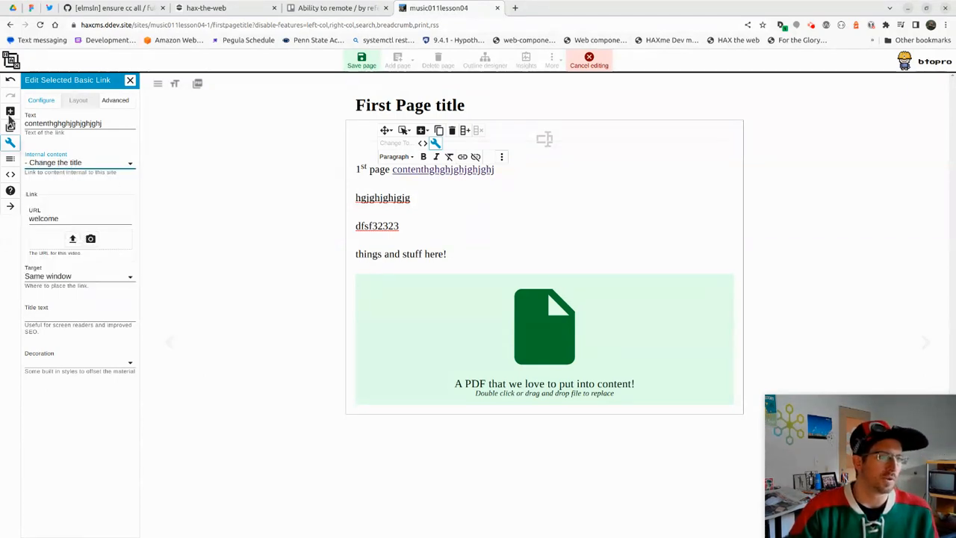
click(362, 61)
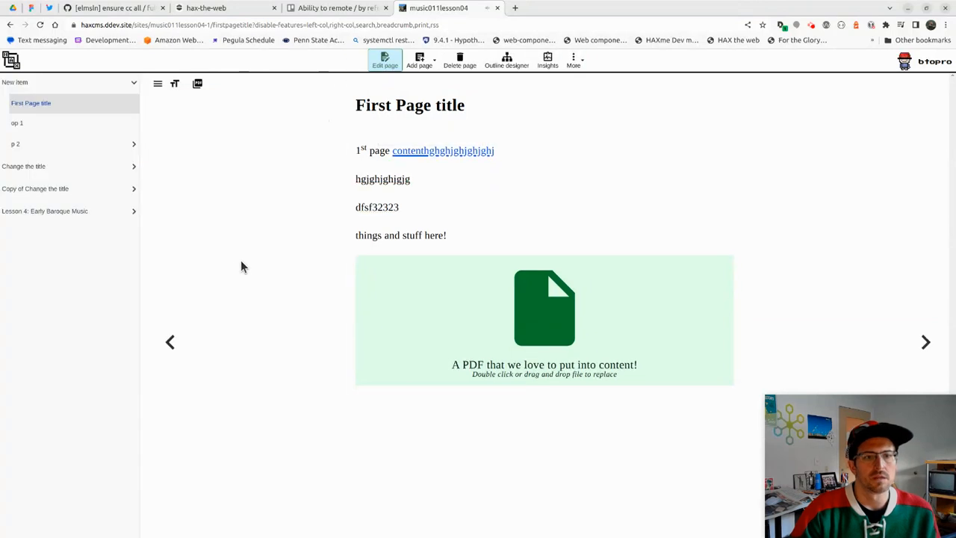
Check the new link, then drop a Site Content block (filtered 'sit') into the Glossary page
click(424, 151)
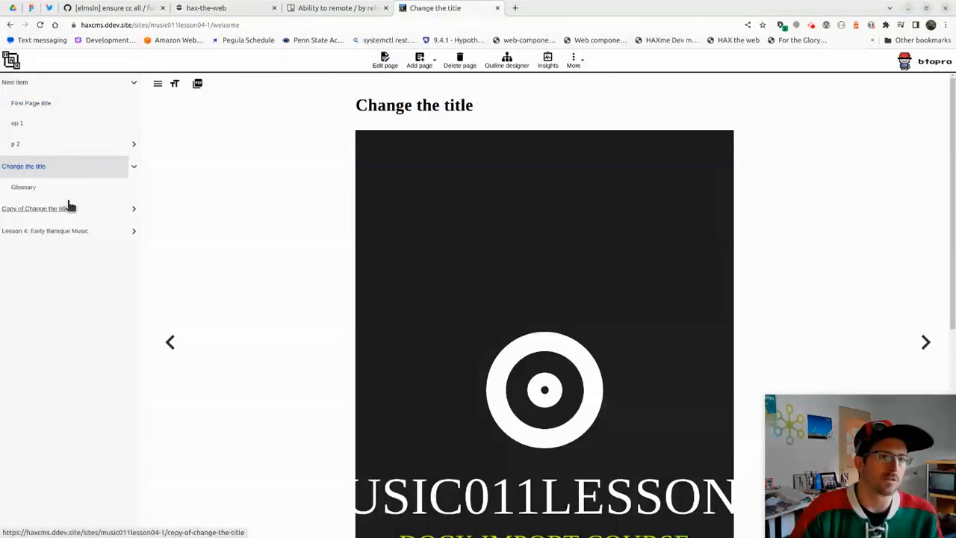
click(95, 186)
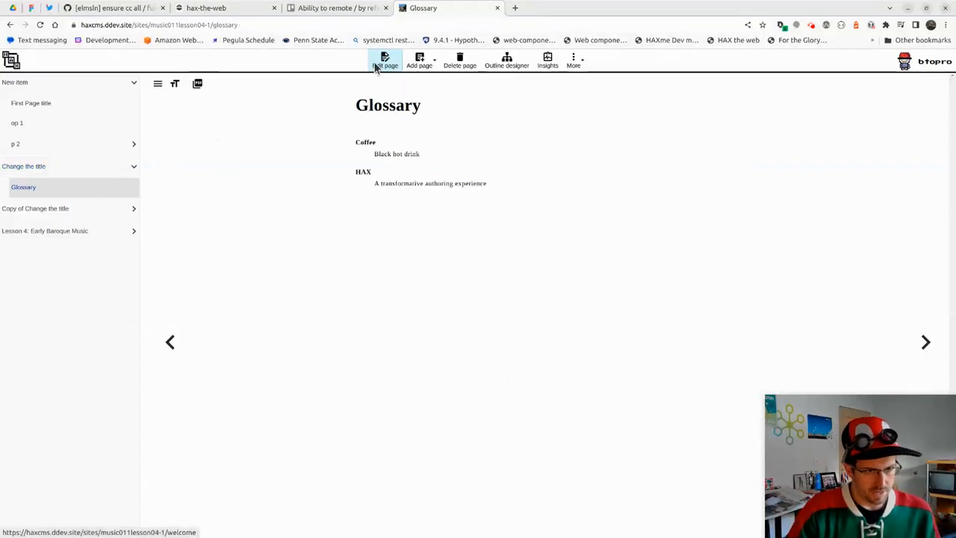
click(385, 60)
click(563, 224)
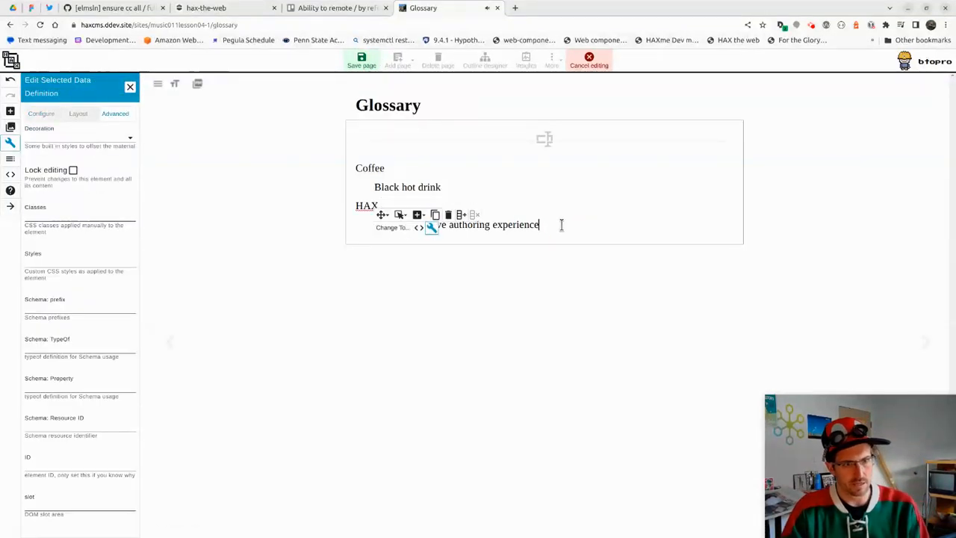
click(516, 164)
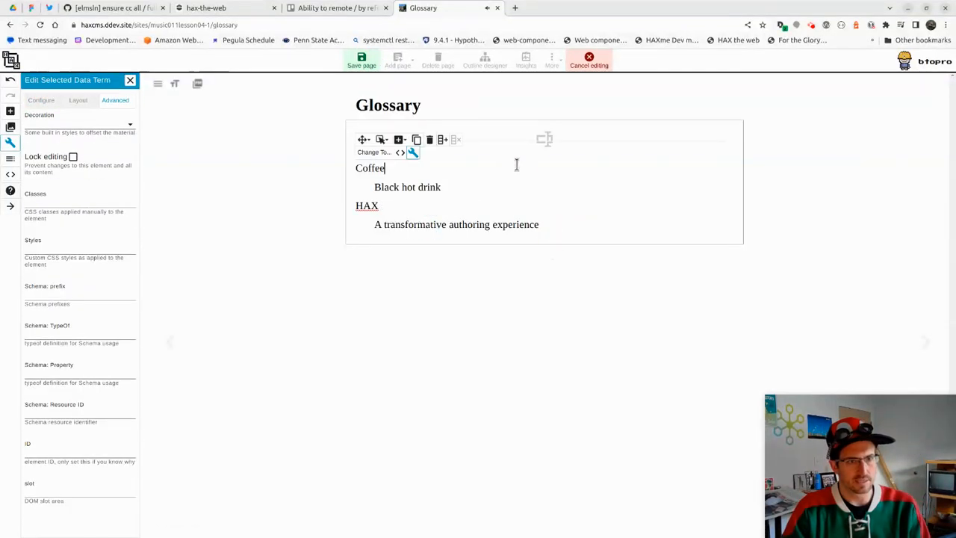
click(9, 111)
click(65, 105)
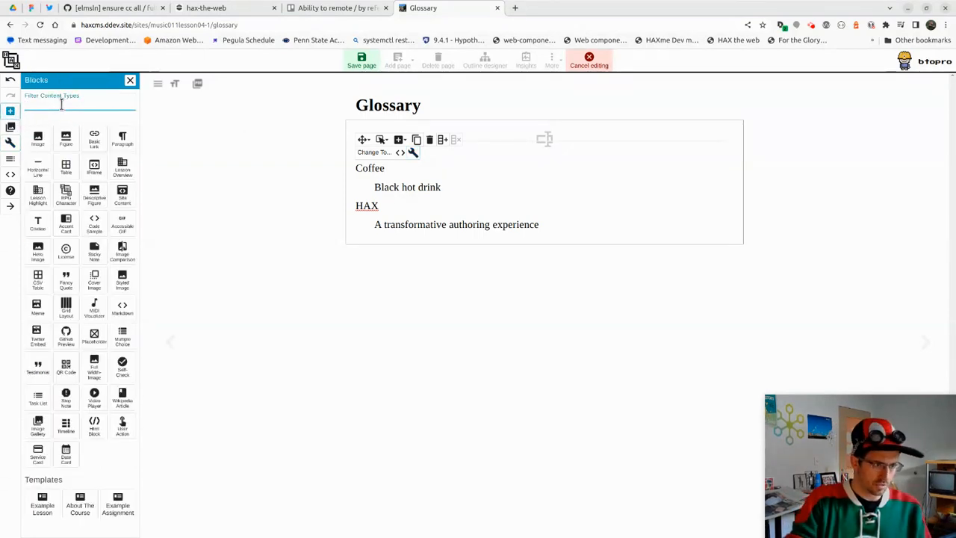
text(site)
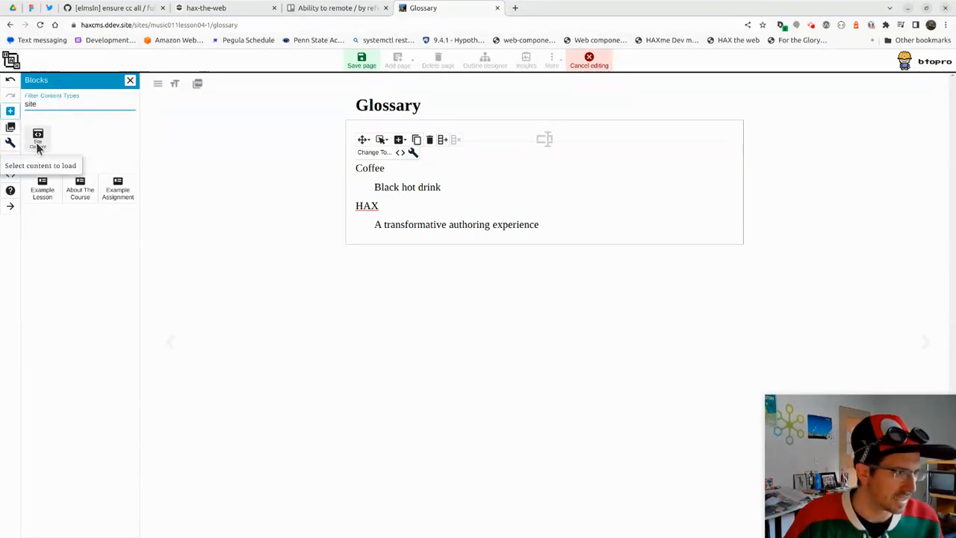
drag(37, 140, 515, 239)
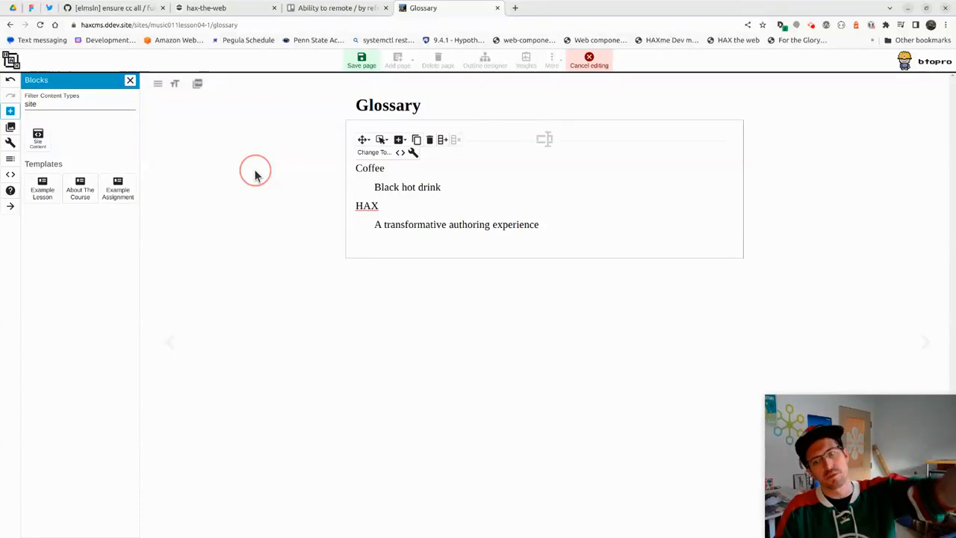
Exit the Glossary editor without keeping the changes
click(586, 68)
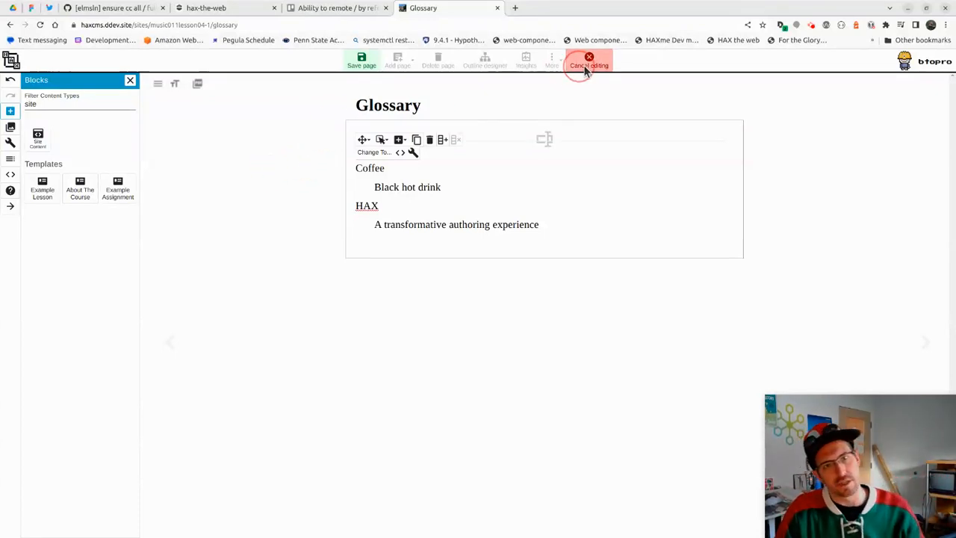
click(372, 67)
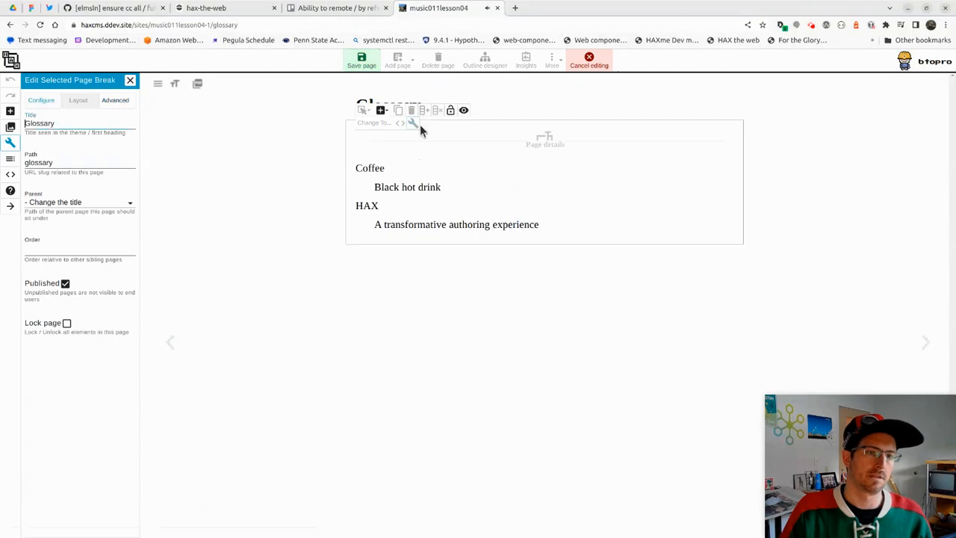
click(588, 61)
Insert a Site Content block below the paragraph on p 2, leaving its page unchosen
click(66, 146)
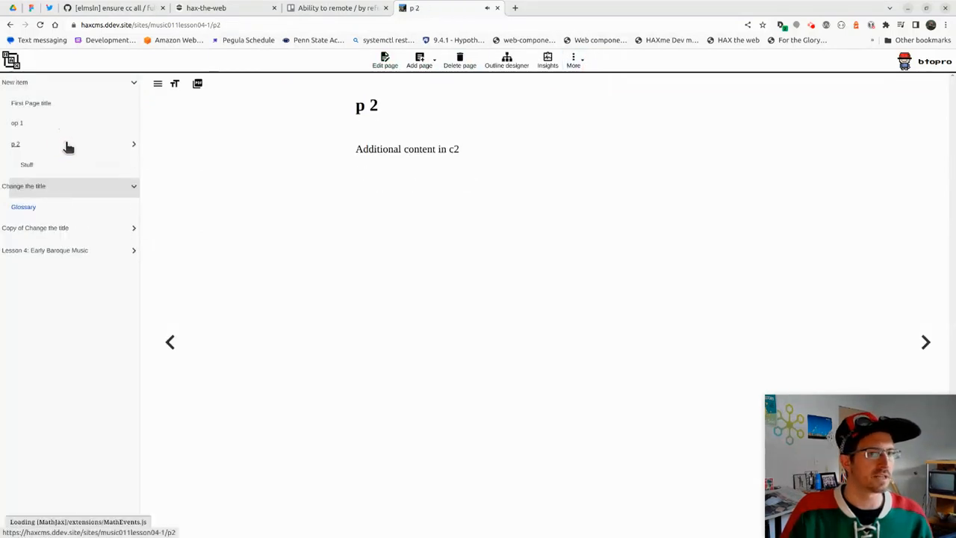
click(382, 64)
click(487, 202)
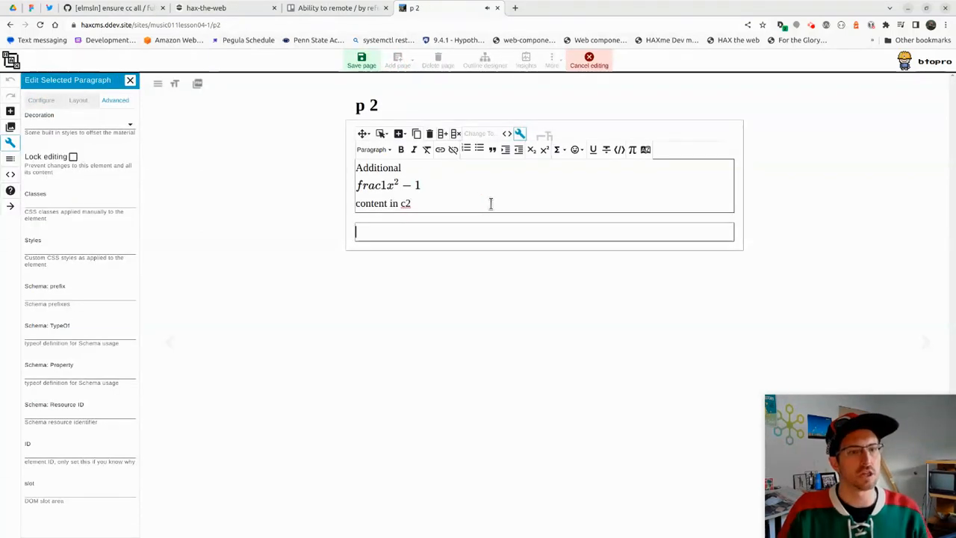
click(10, 111)
click(68, 103)
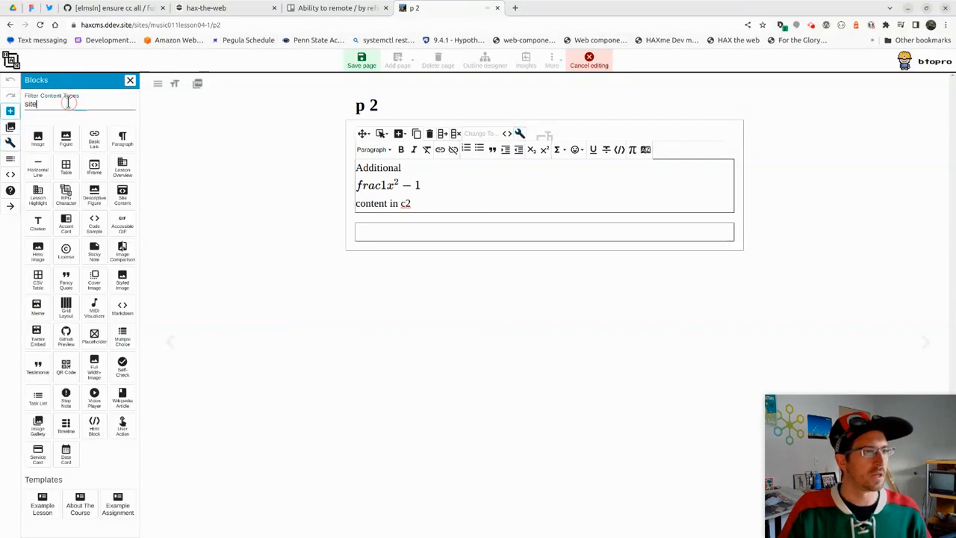
click(38, 137)
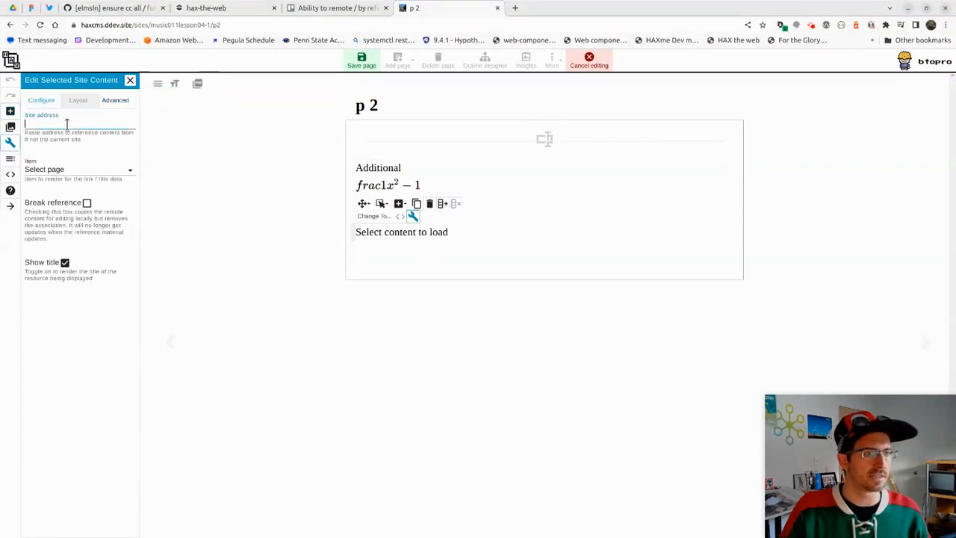
click(86, 167)
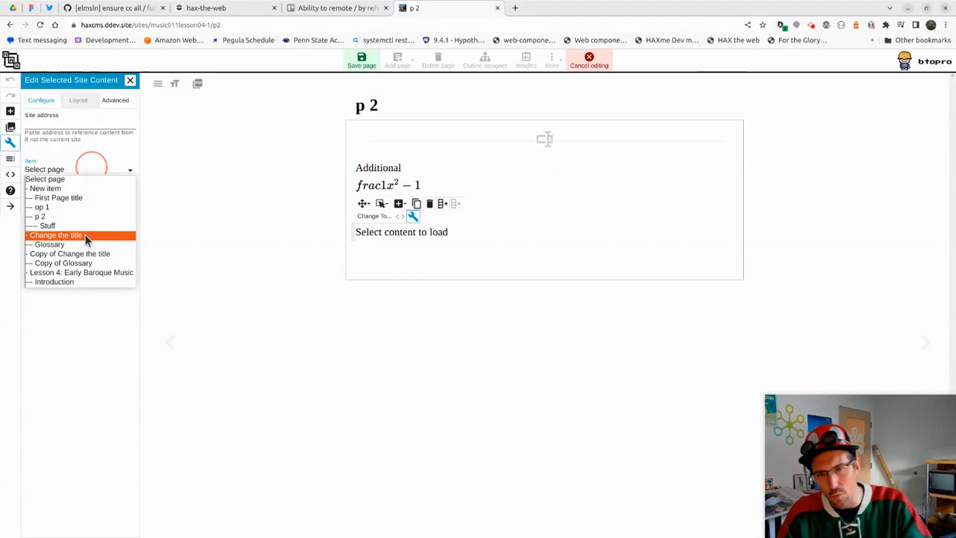
click(188, 177)
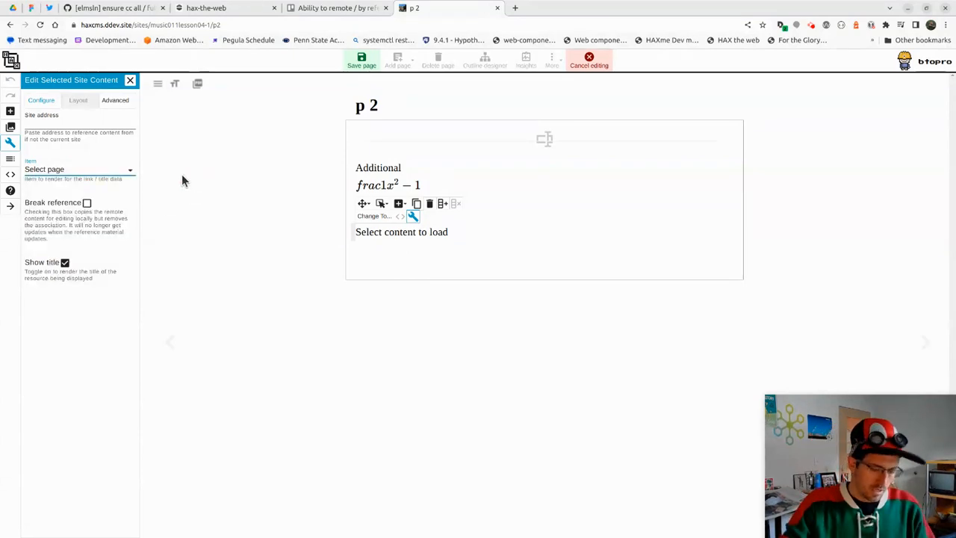
key(ctrl+t)
Copy 'oer.hax.psu.edu/bto108/sites/edtechjoker/' and paste it into the block's Site address field
text(oer.hax.psu.edu/bto108/sites/edtechjoker/)
key(Right)
key(ctrl+a)
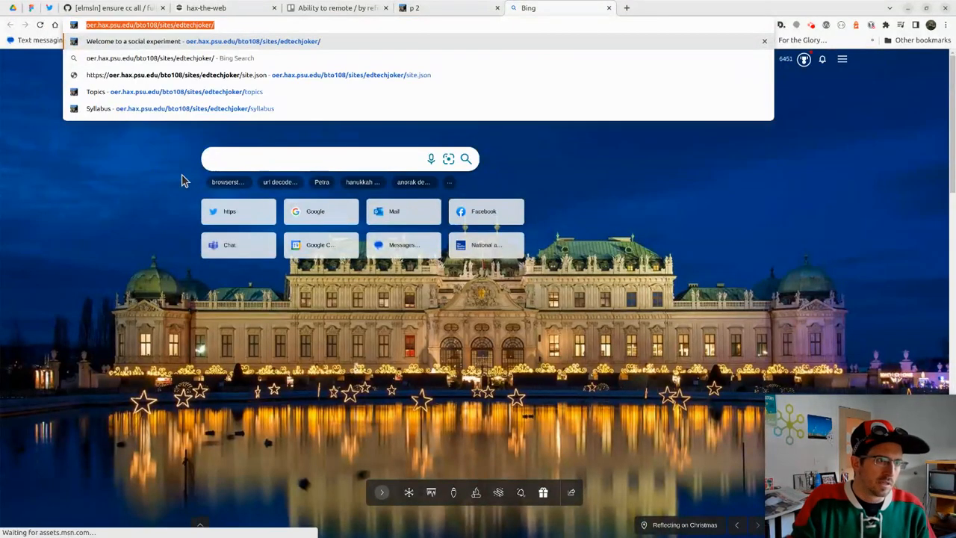
key(ctrl+c)
key(ctrl+w)
click(109, 127)
key(ctrl+v)
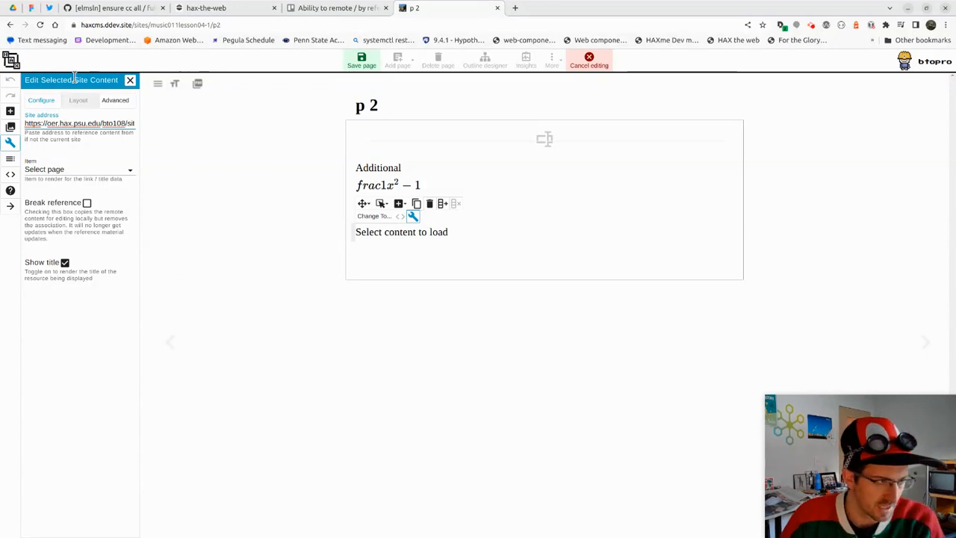
Choose 'About the Joker' as the block's page and scroll through the loaded content
click(105, 176)
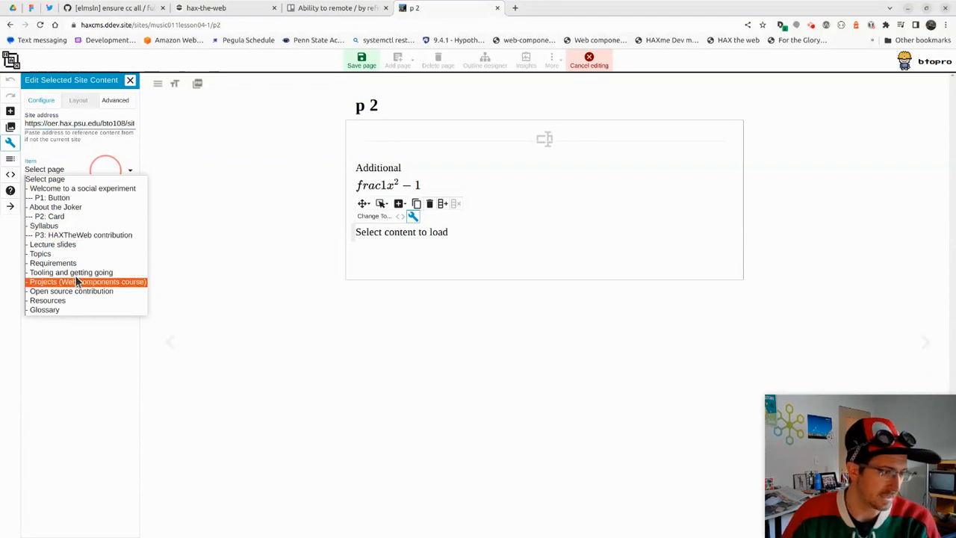
click(74, 212)
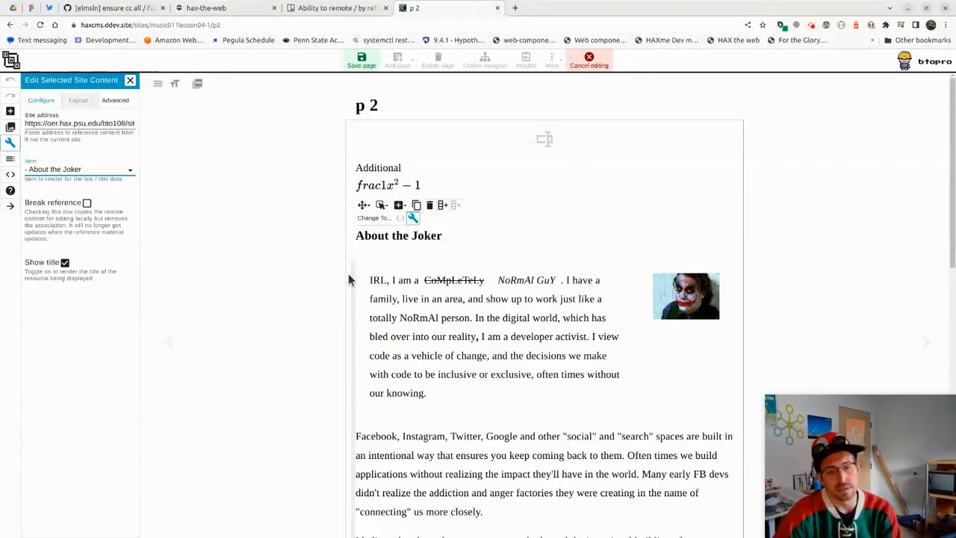
scroll(327, 269, down, 6)
scroll(446, 175, down, 2)
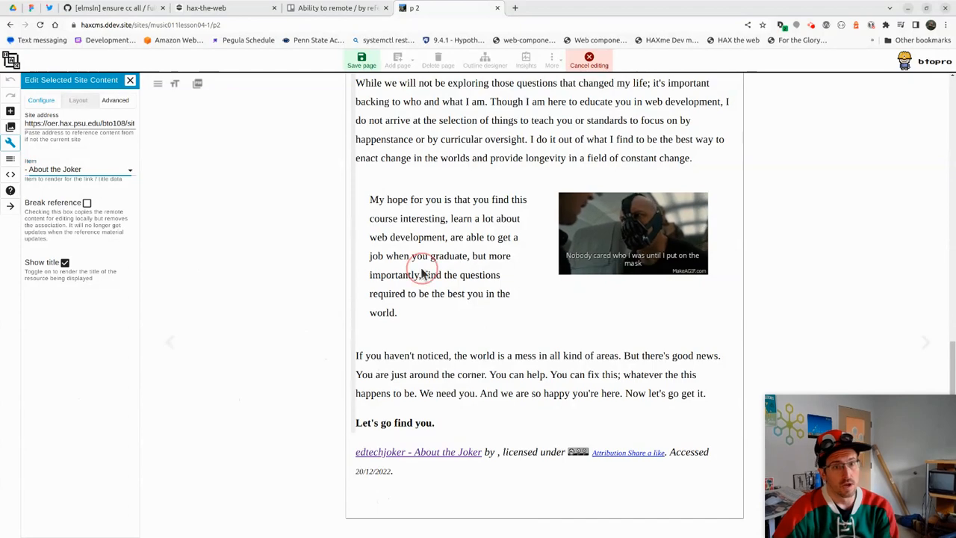
triple_click(521, 148)
click(501, 314)
scroll(491, 422, up, 10)
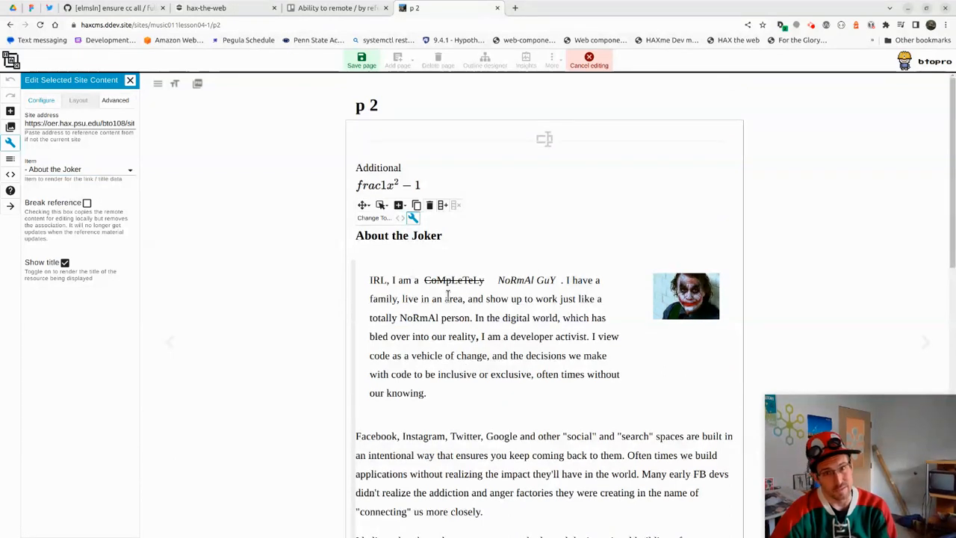
Turn on Break reference so the Joker content becomes a local editable copy
click(87, 206)
click(469, 338)
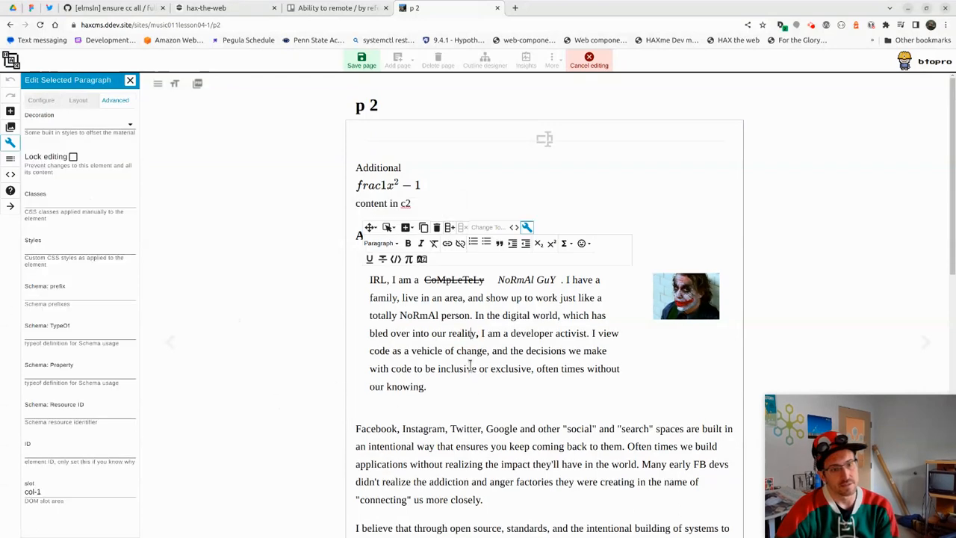
click(484, 464)
click(465, 360)
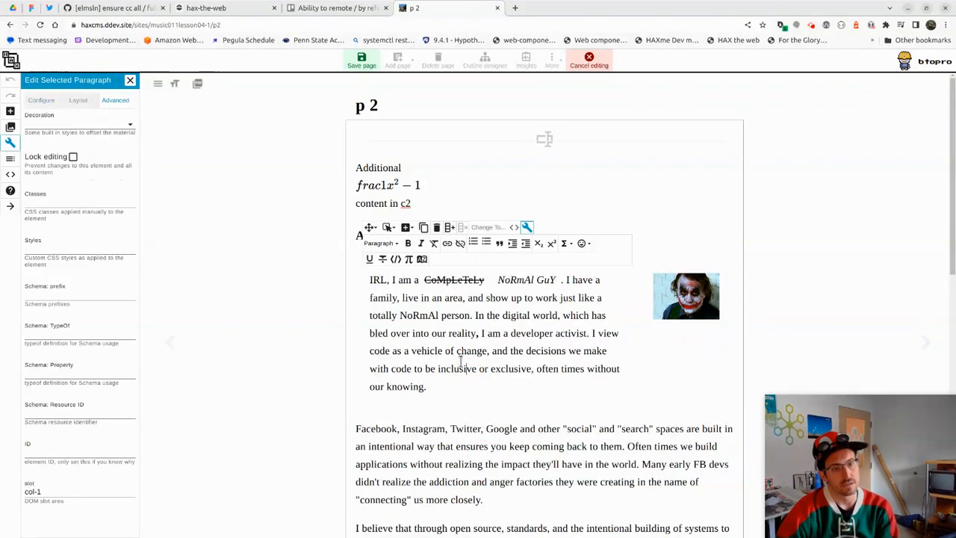
scroll(448, 358, down, 3)
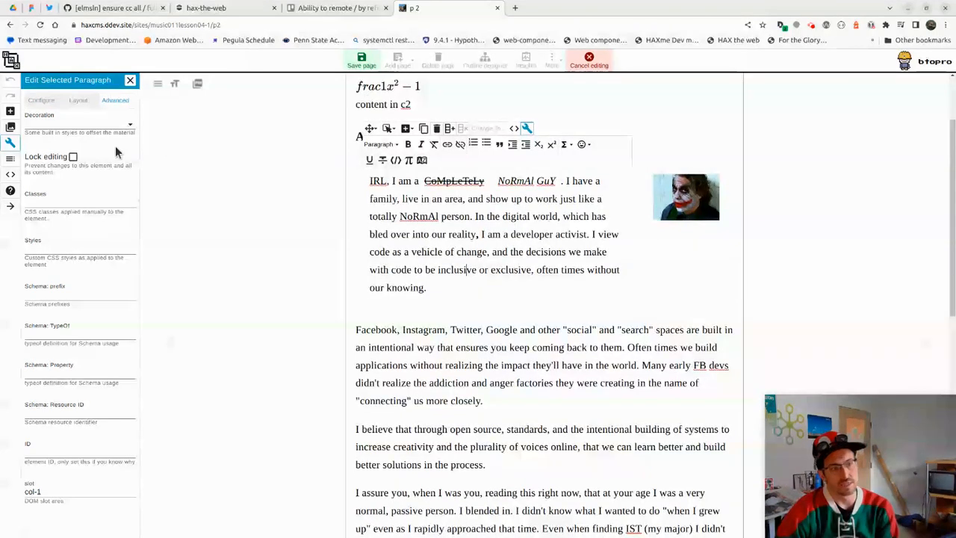
scroll(362, 361, down, 6)
scroll(362, 362, down, 1)
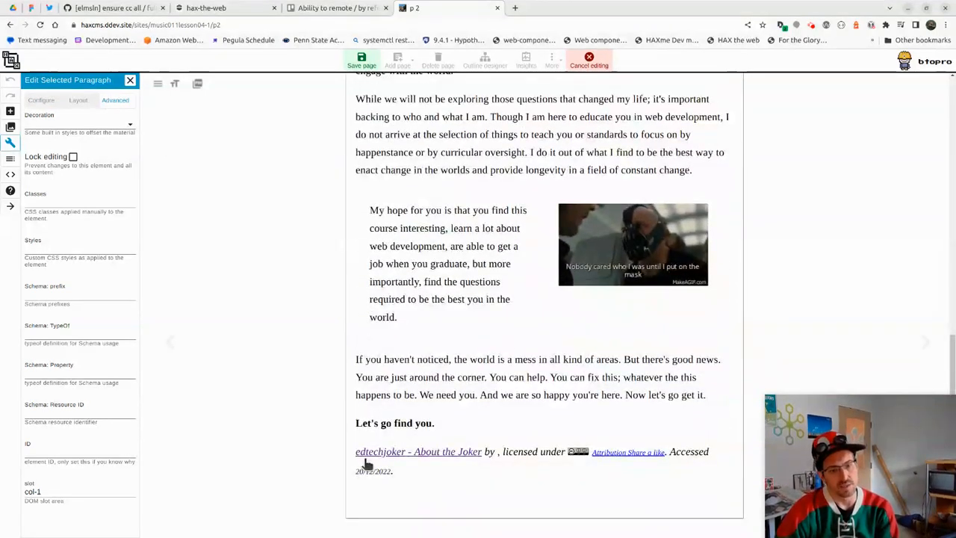
Delete the word 'world' from the copied paragraph and save p 2
click(494, 378)
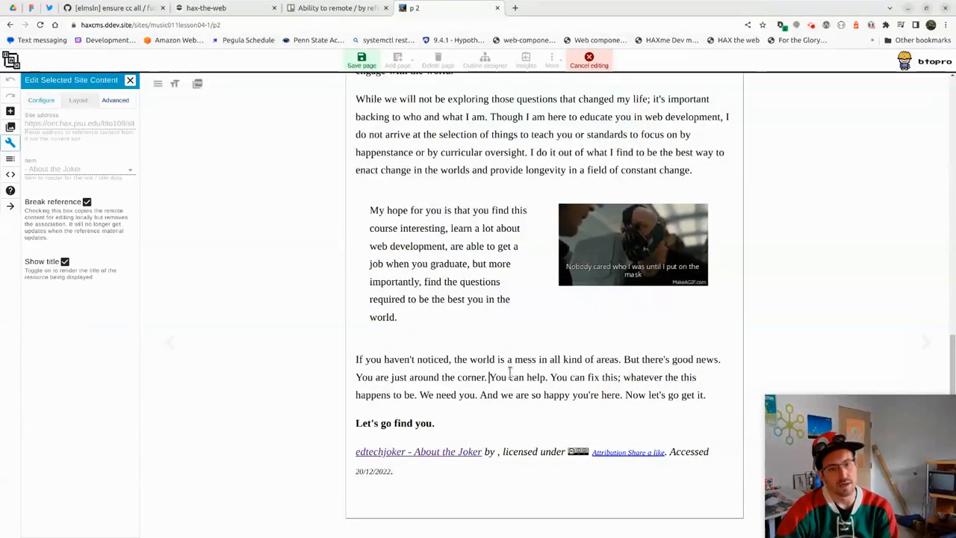
double_click(486, 361)
key(BackSpace)
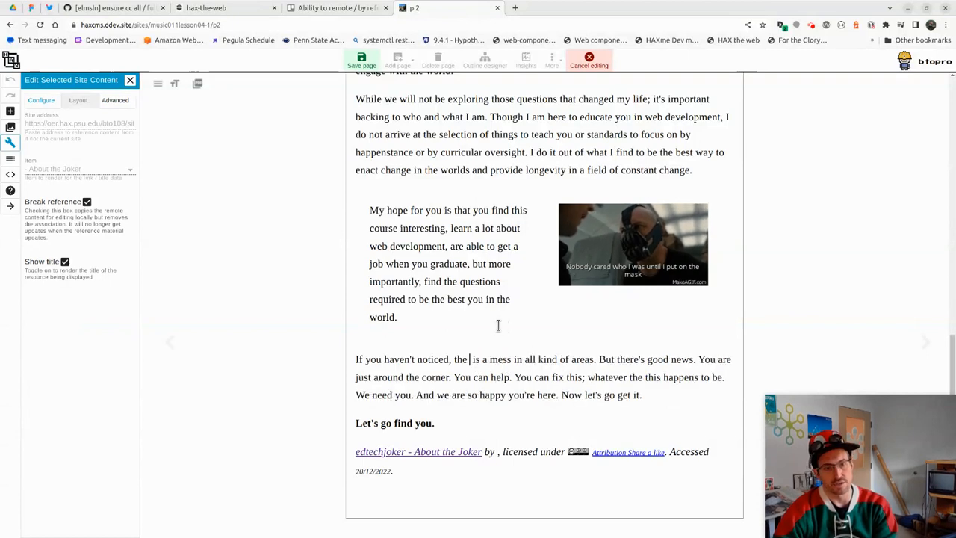
click(363, 60)
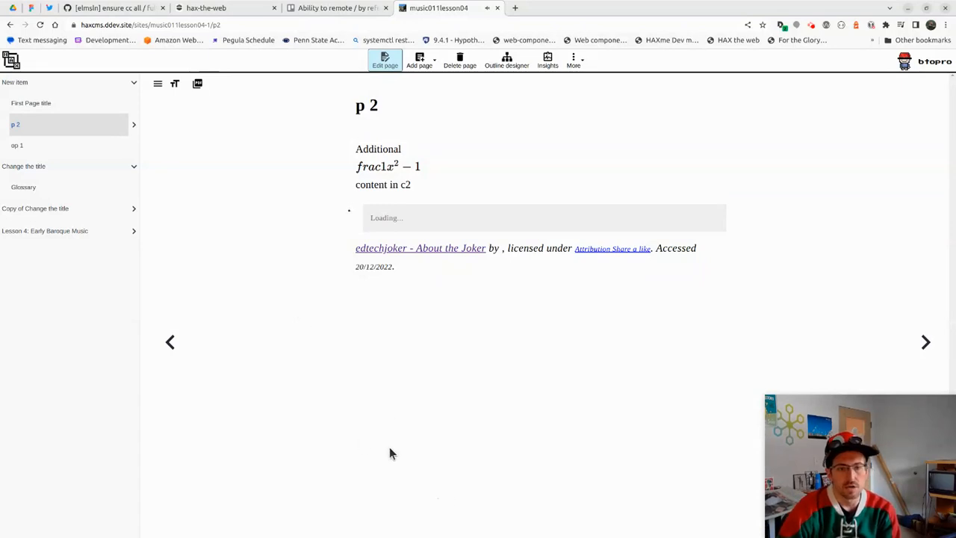
Expand p 2 via op 1 in the navigation to reveal child page Stuff, then switch to Trello
click(305, 349)
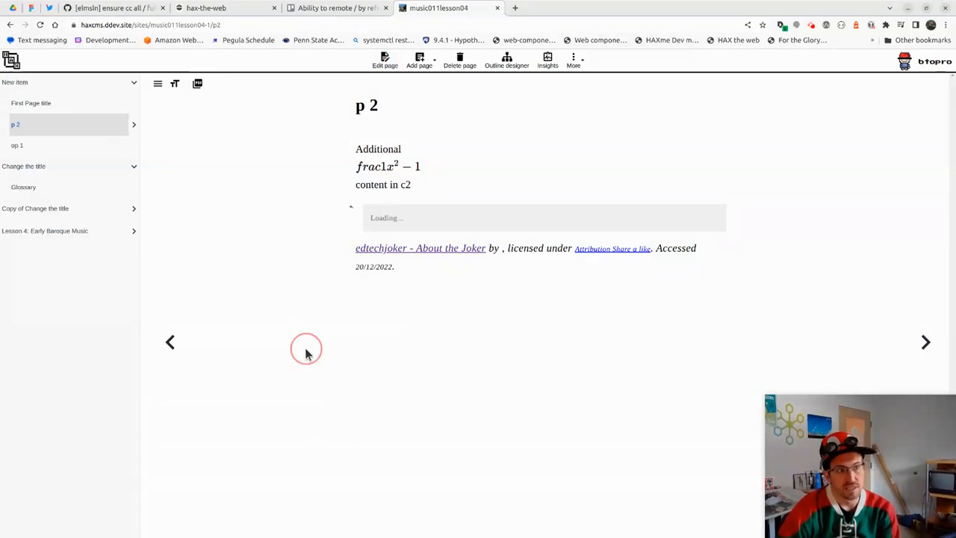
click(266, 223)
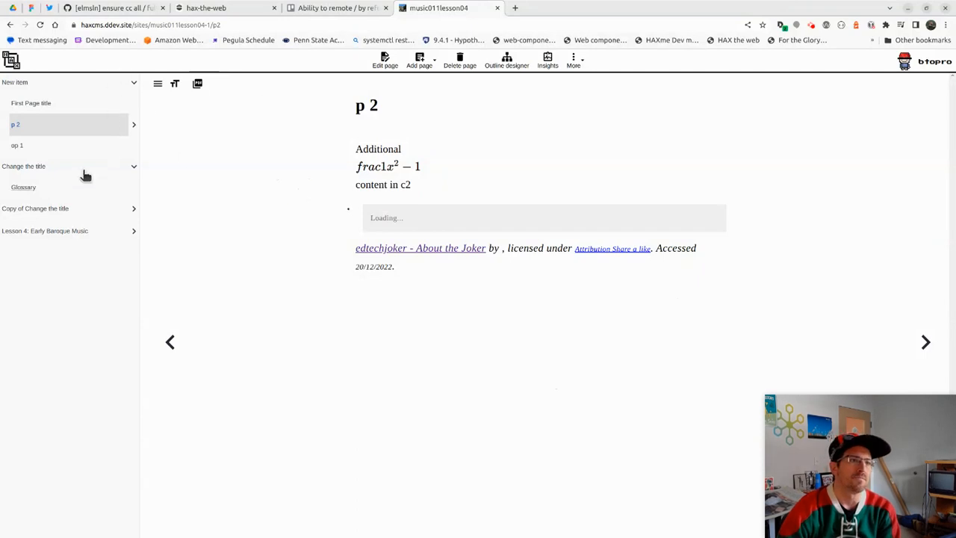
click(65, 146)
click(63, 122)
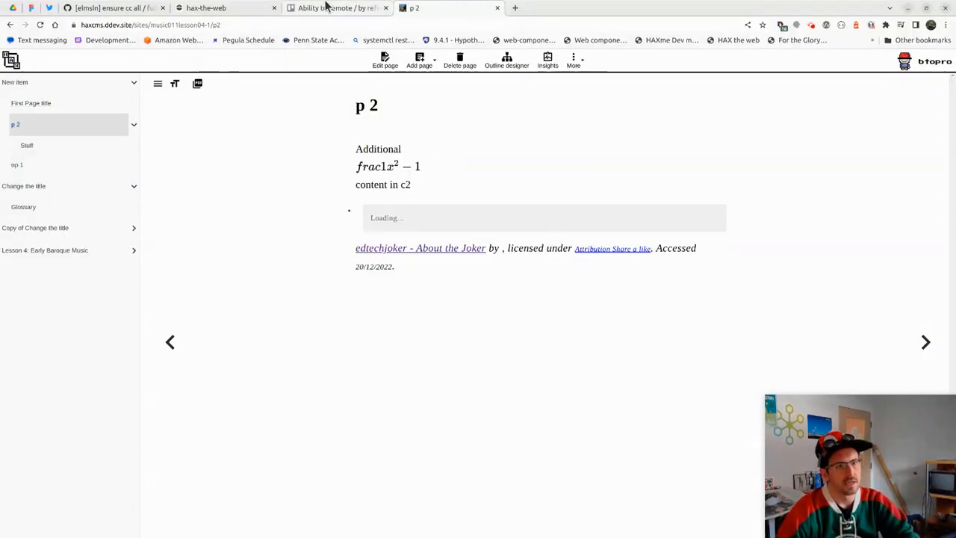
click(323, 7)
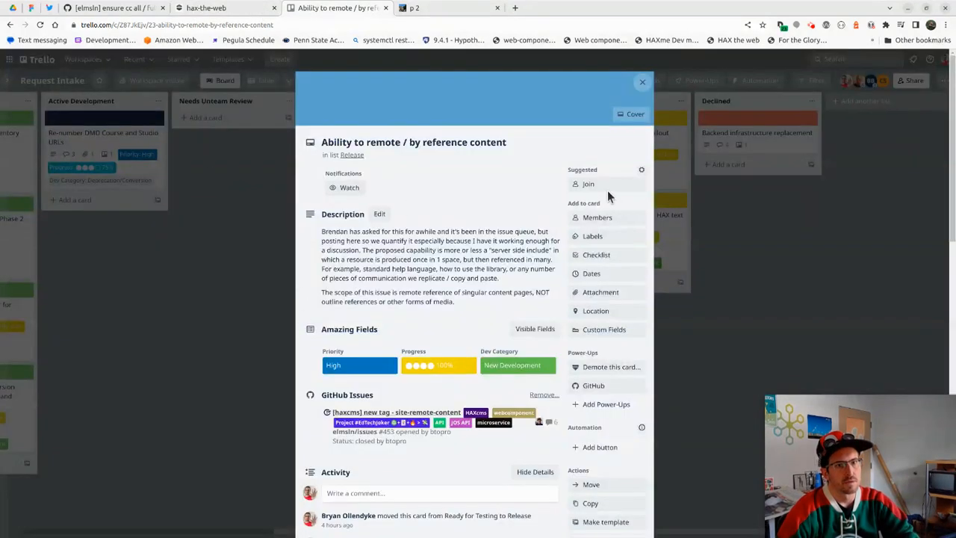
Close the Trello card, scroll the Request Intake board's Release list, and return to p 2
click(642, 84)
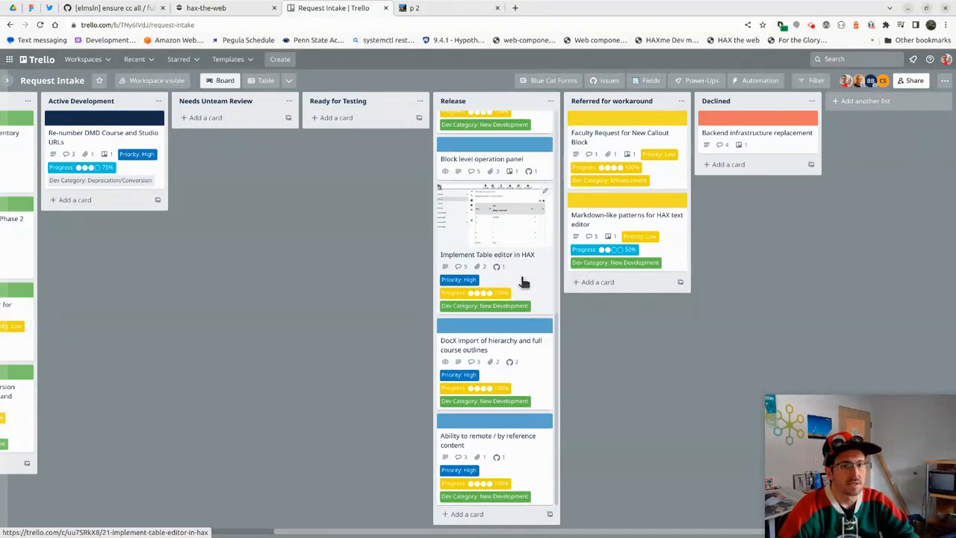
scroll(516, 261, up, 5)
scroll(519, 289, up, 5)
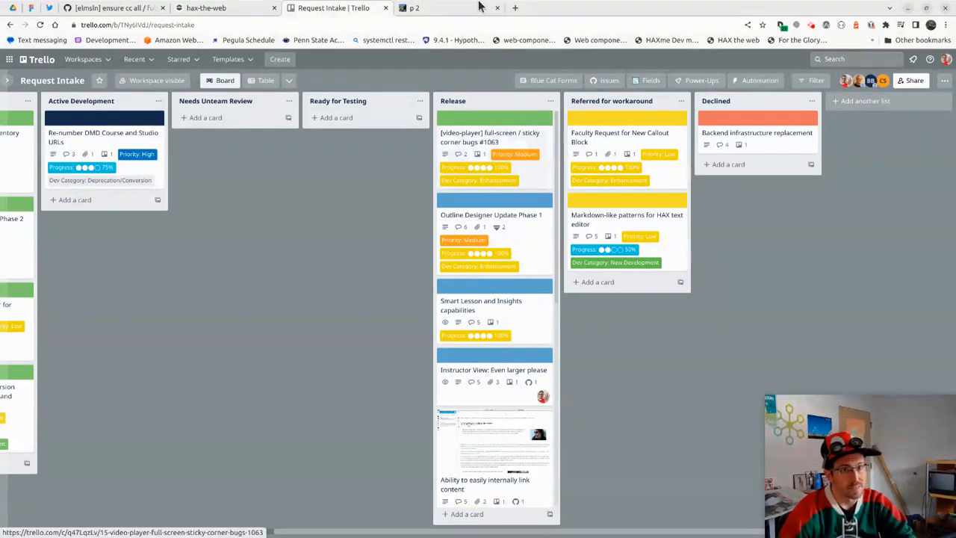
click(429, 8)
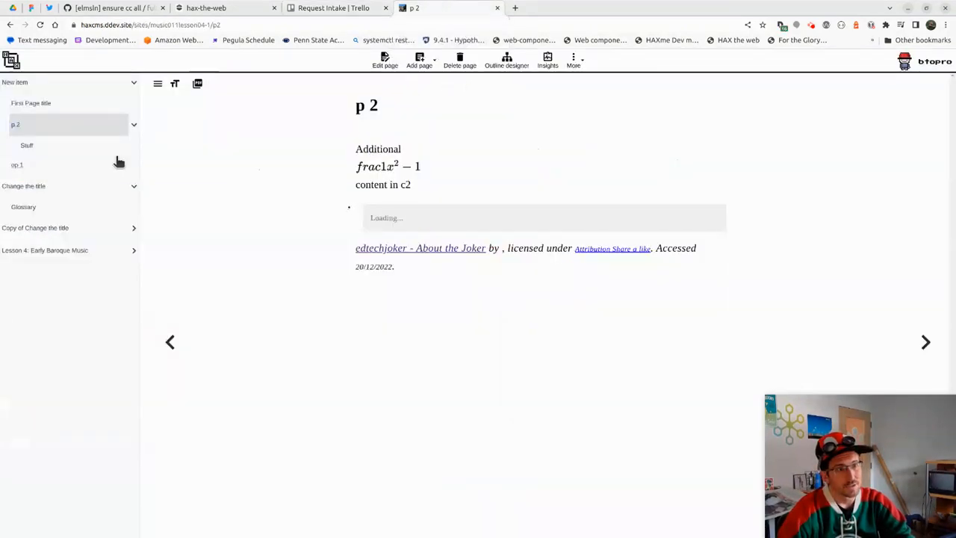
In the Outline designer, rename First Page title to 'ghfhfhfhfg fgh f h', nest it under op 1, and save
click(117, 163)
click(507, 61)
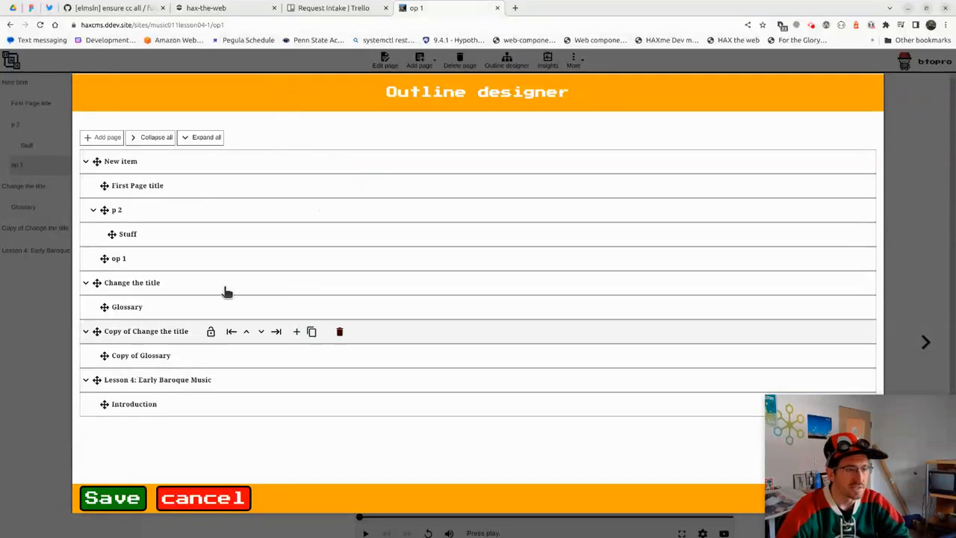
text(ghfhfhfhfg fgh f h)
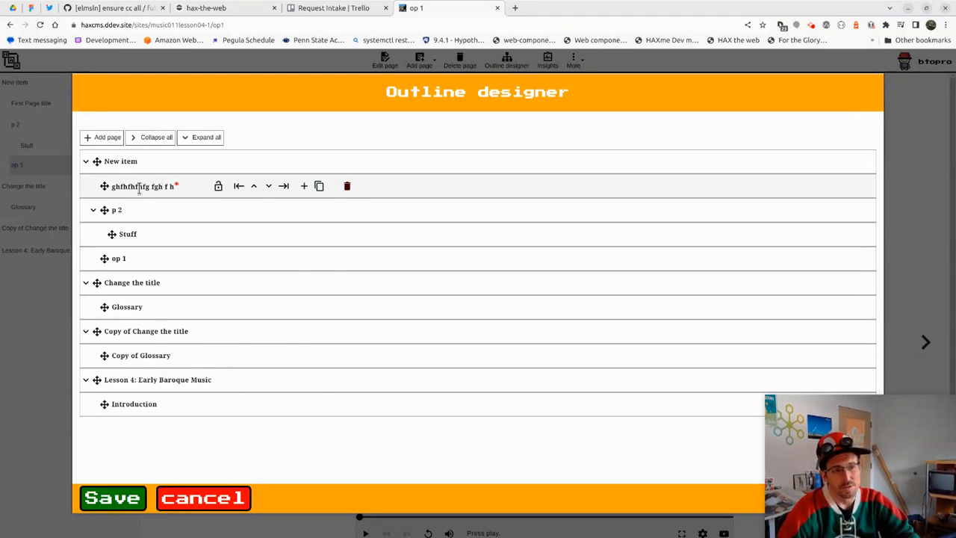
drag(105, 186, 90, 164)
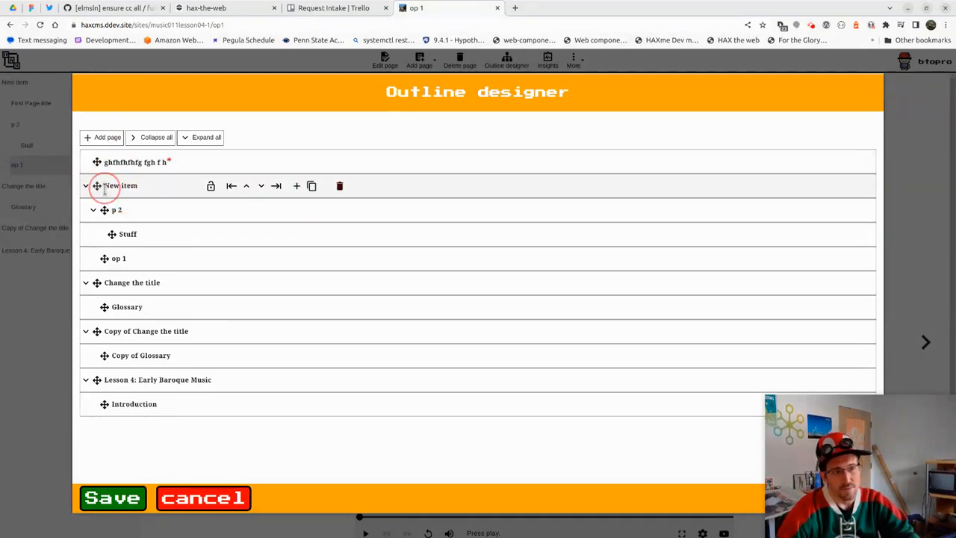
click(261, 162)
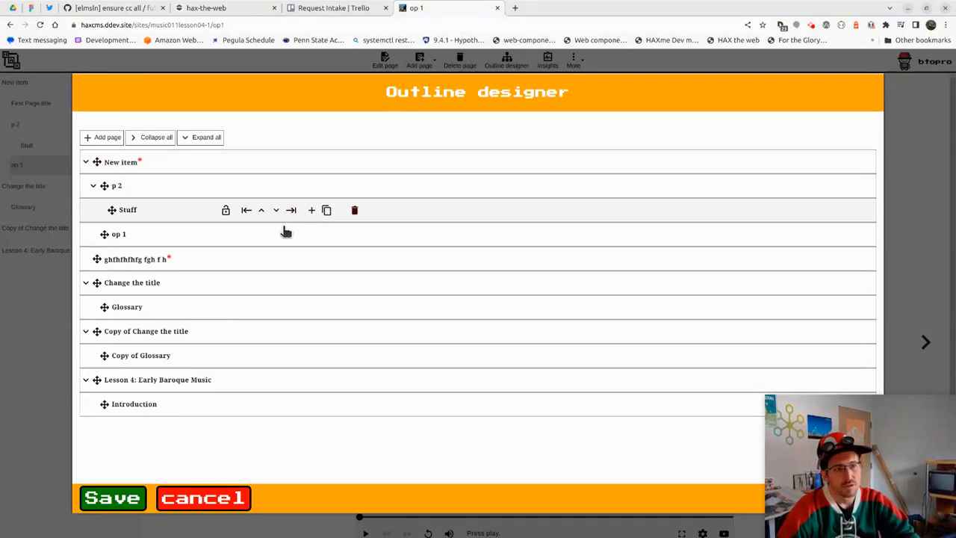
click(277, 259)
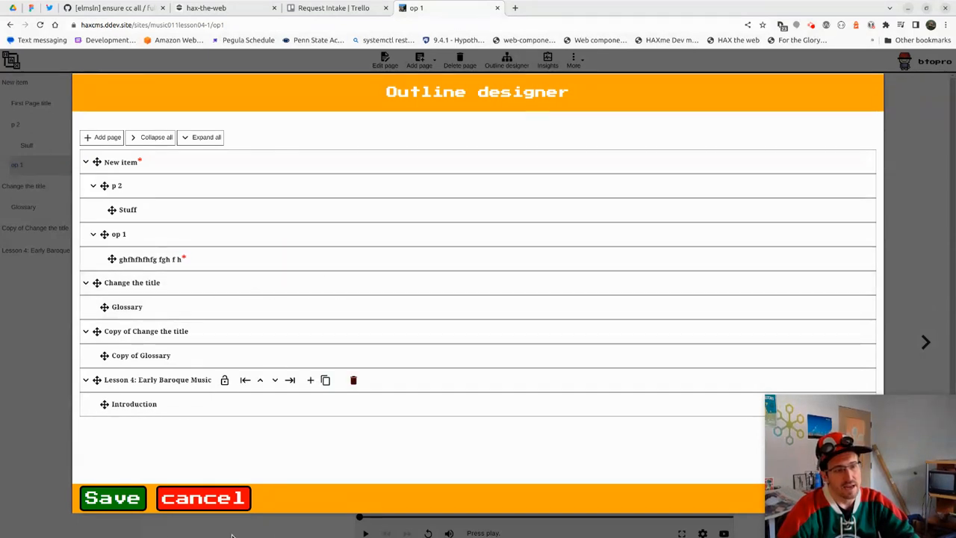
click(118, 502)
click(557, 113)
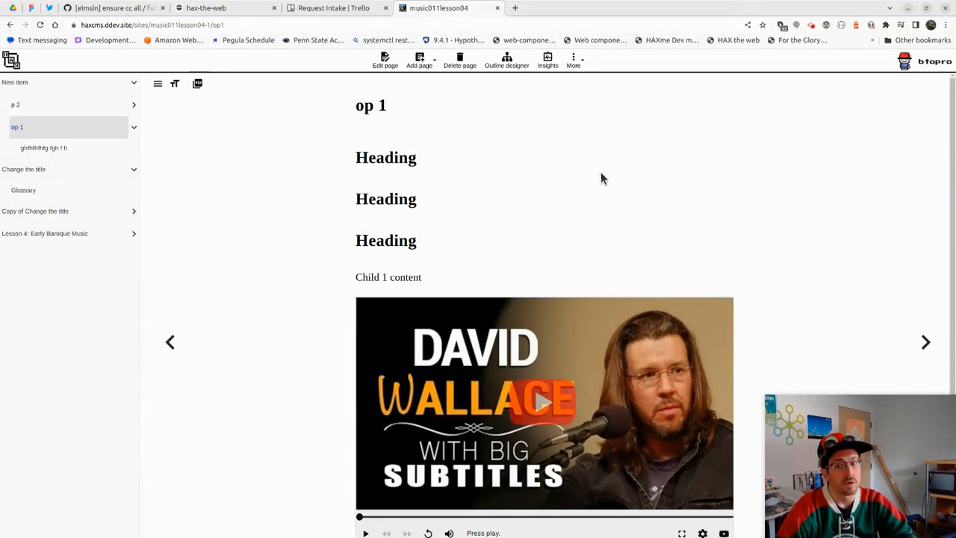
click(386, 63)
click(441, 225)
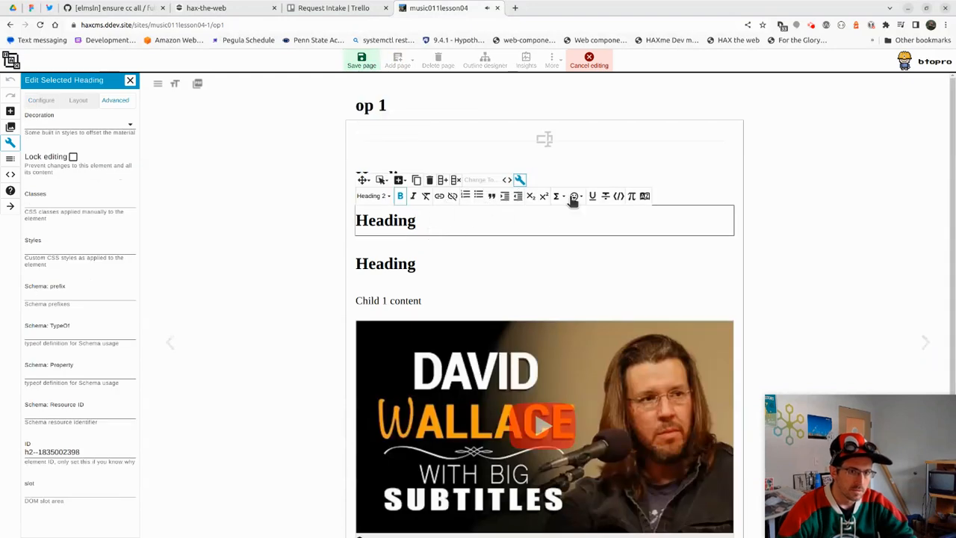
click(430, 180)
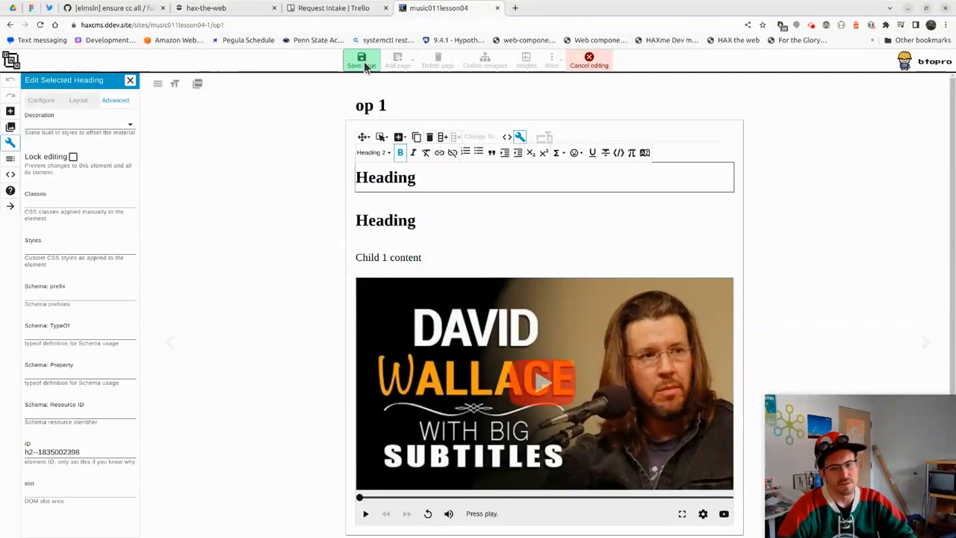
click(10, 113)
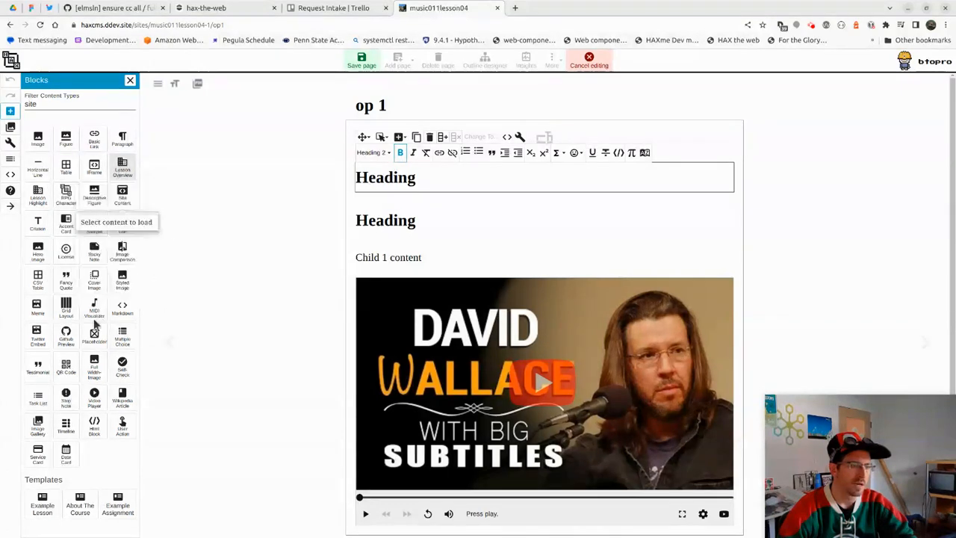
mouse_move(94, 335)
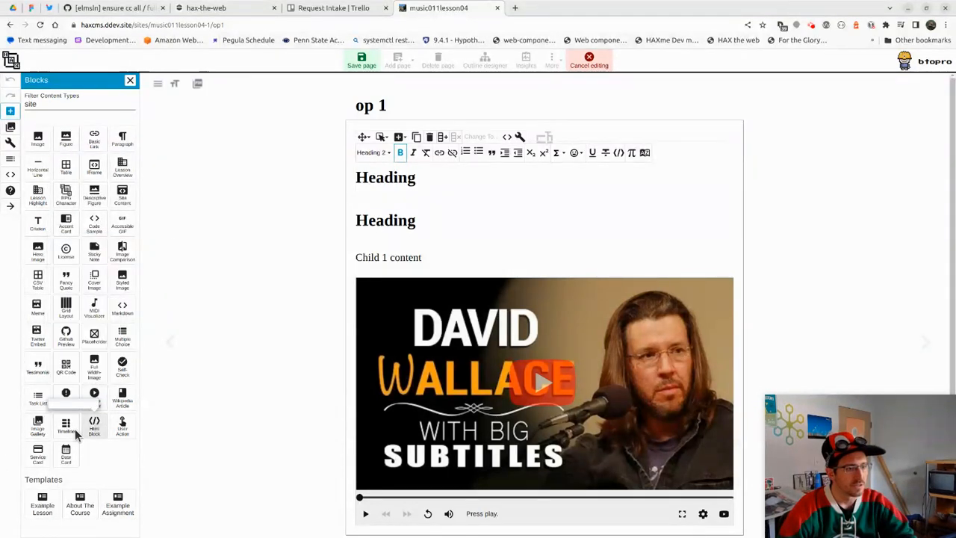
mouse_move(64, 461)
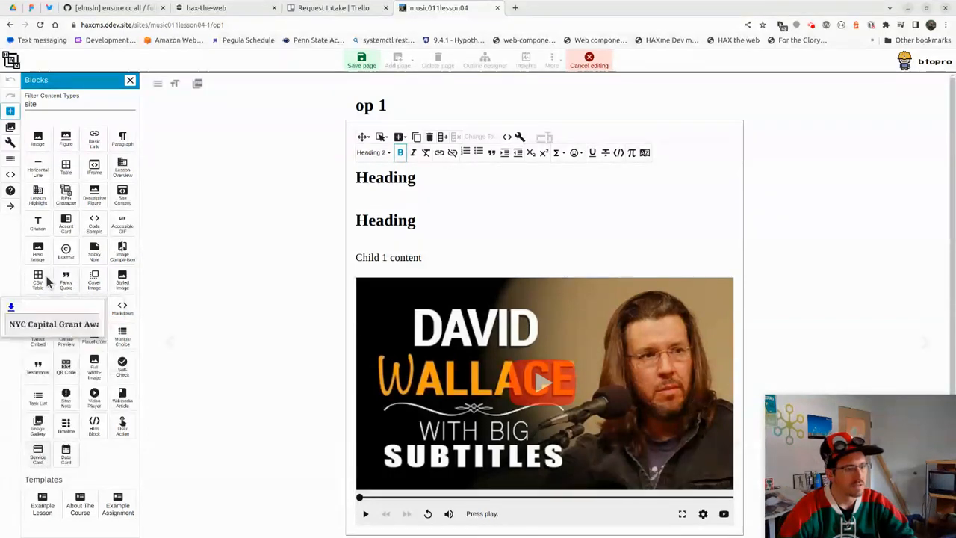
mouse_move(41, 228)
mouse_move(41, 203)
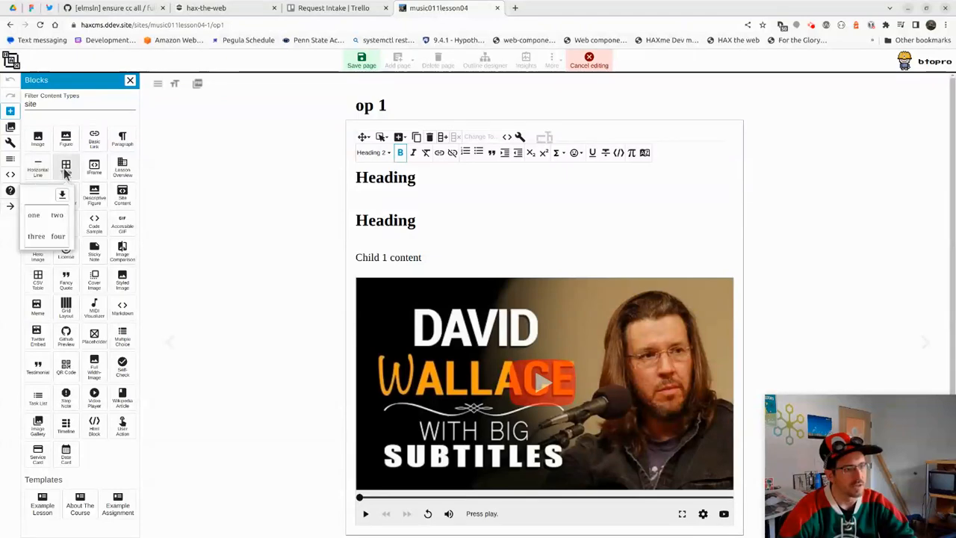
mouse_move(96, 170)
mouse_move(123, 142)
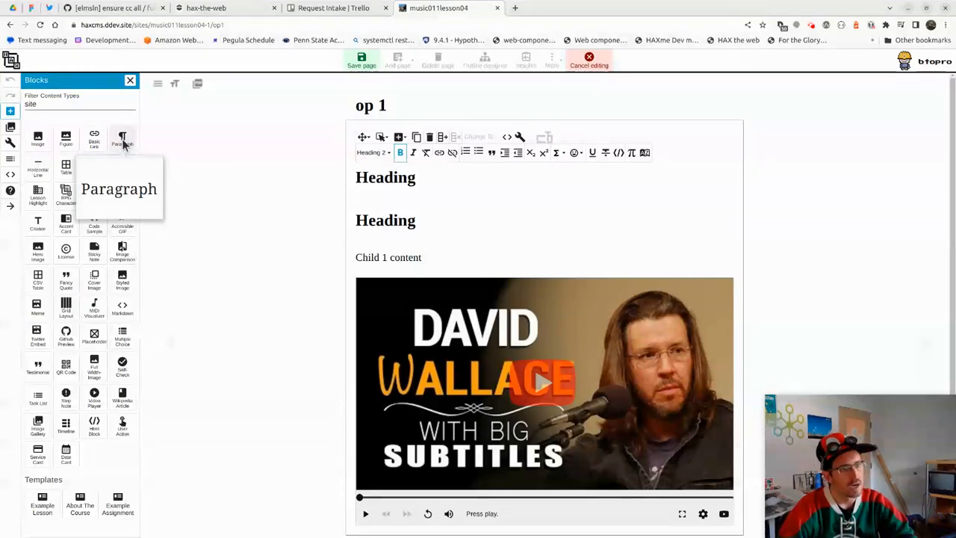
mouse_move(115, 253)
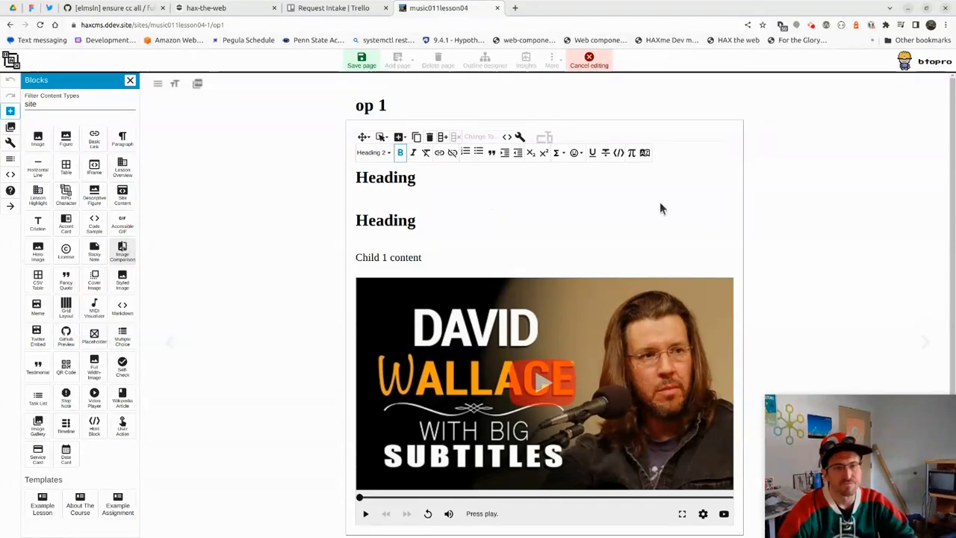
click(589, 61)
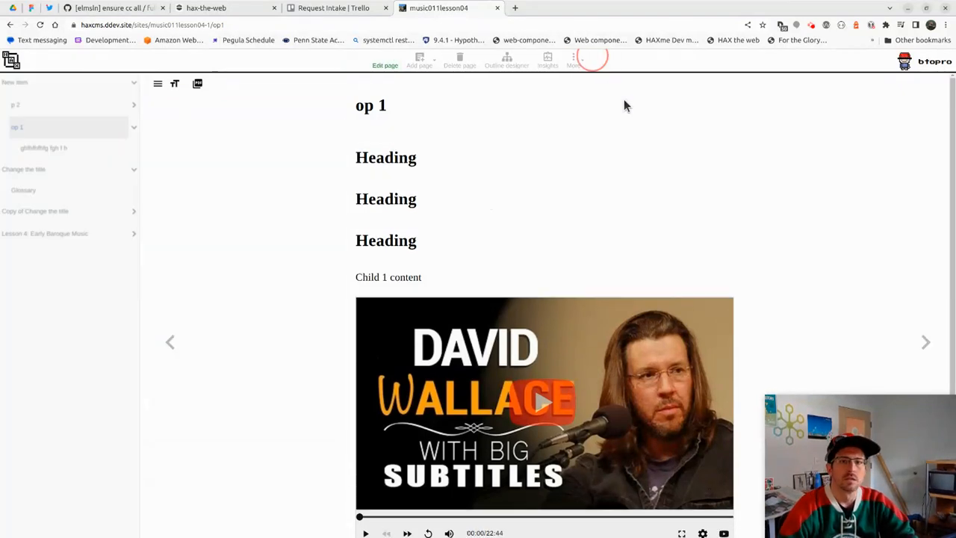
click(811, 26)
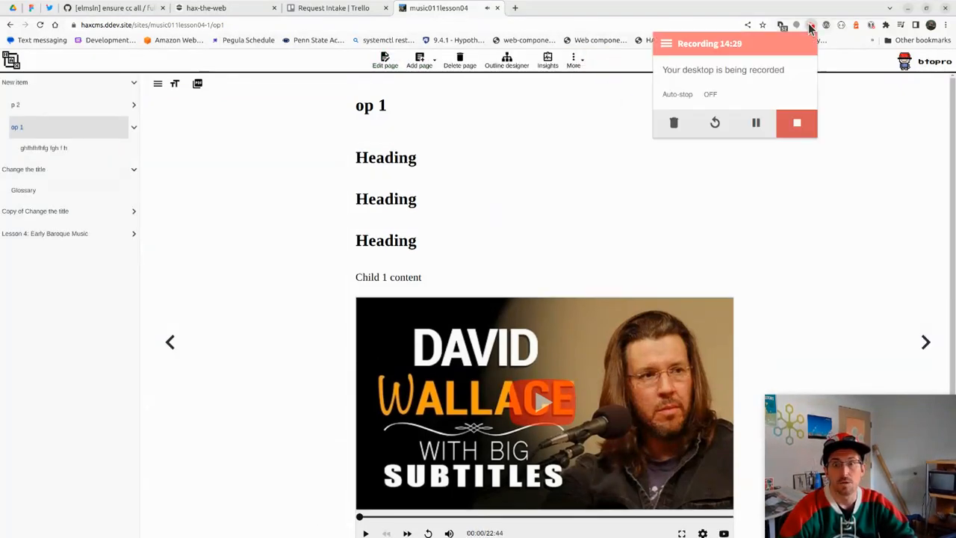